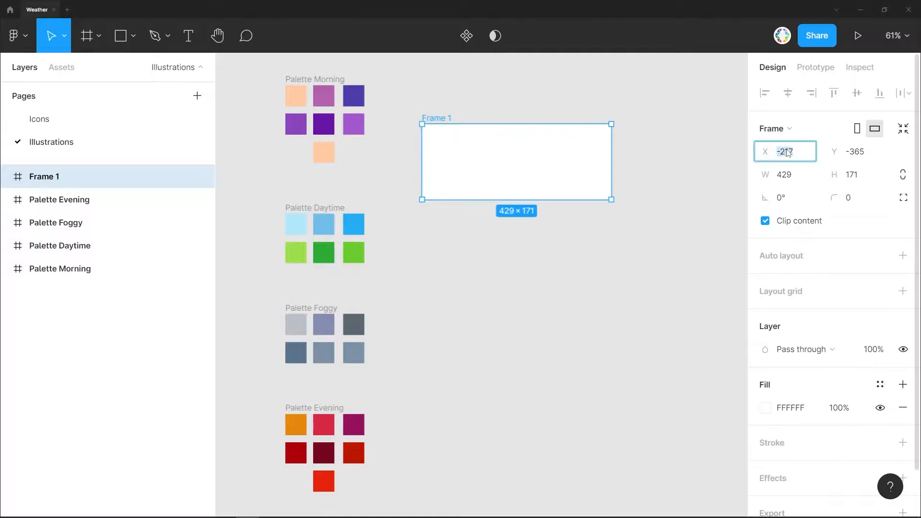
# - Resize Frame 1 to 400 wide and 240 high
pyautogui.write('400')
pyautogui.press('Tab')
pyautogui.write('240')
pyautogui.press('Return')
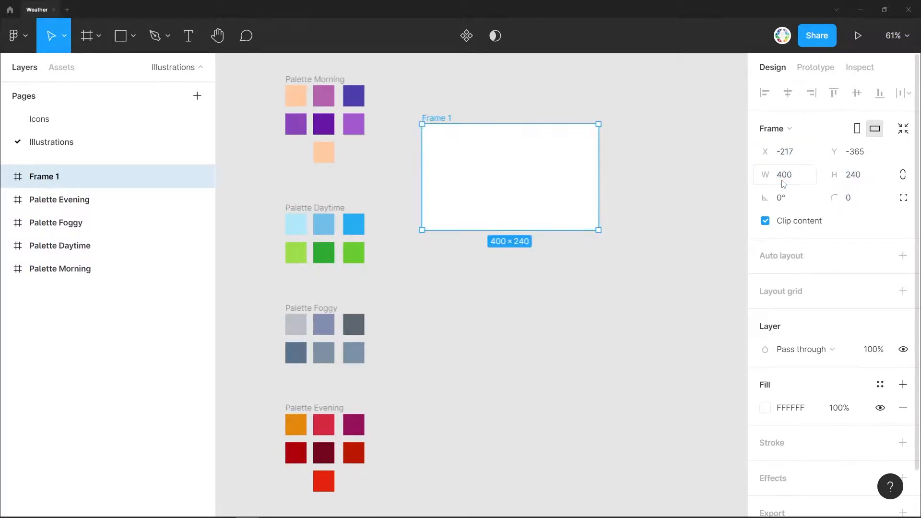
# - Add a layout grid to Frame 1 as a single column stretched across the frame
pyautogui.click(902, 291)
pyautogui.click(765, 315)
pyautogui.click(595, 316)
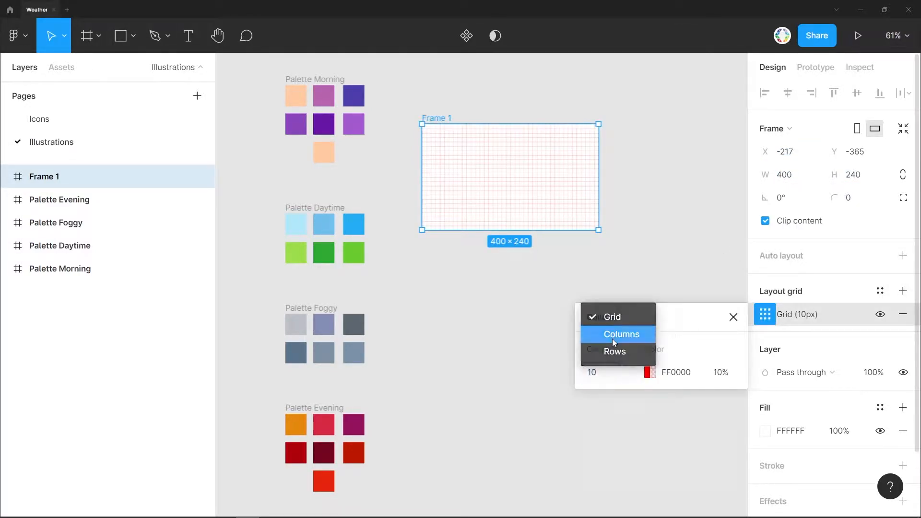
pyautogui.click(612, 338)
pyautogui.write('1')
pyautogui.press('Tab')
pyautogui.press('Up')
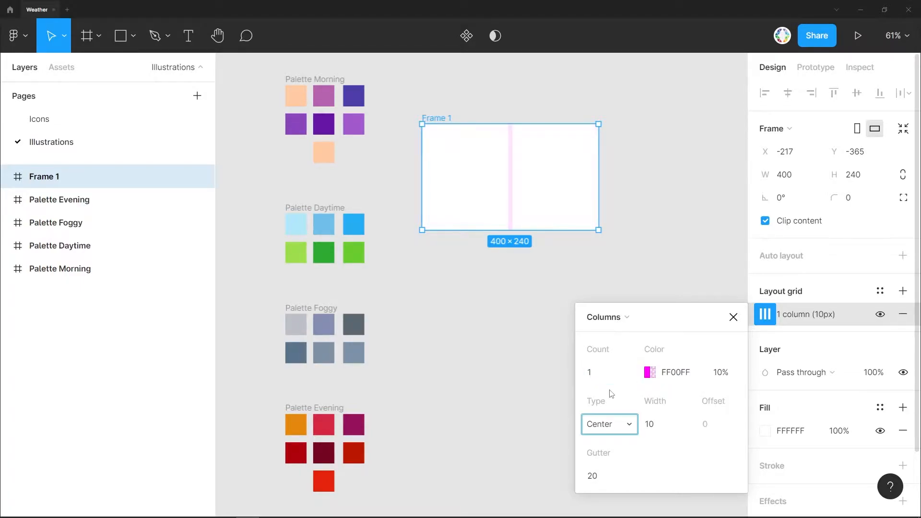
pyautogui.press('Return')
pyautogui.click(620, 442)
# - Set the column grid's colour opacity to 25% and its count to 2 columns
pyautogui.click(729, 377)
pyautogui.write('25')
pyautogui.press('Return')
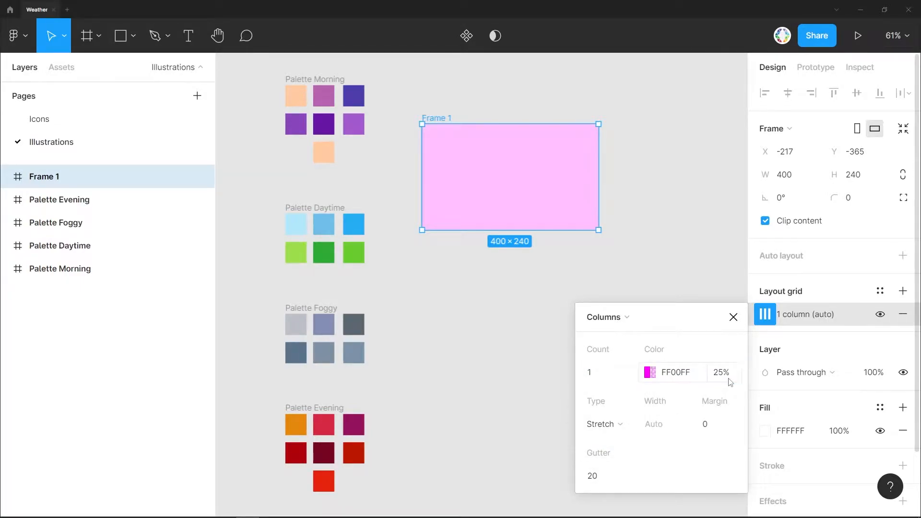
pyautogui.hotkey('shift', 'Tab')
pyautogui.hotkey('shift', 'Tab')
pyautogui.hotkey('shift', 'Tab')
pyautogui.click(526, 304)
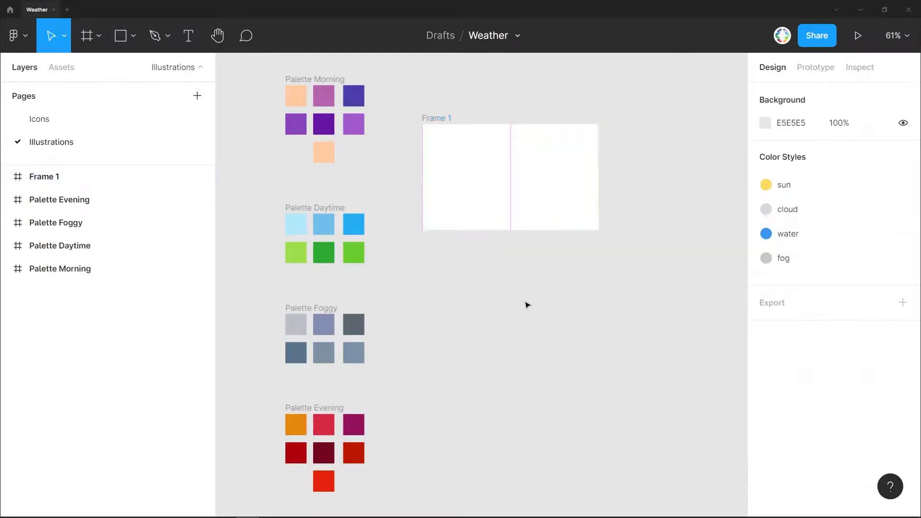
# - Draw a 400 × 240 rectangle covering the whole of Frame 1
pyautogui.click(122, 34)
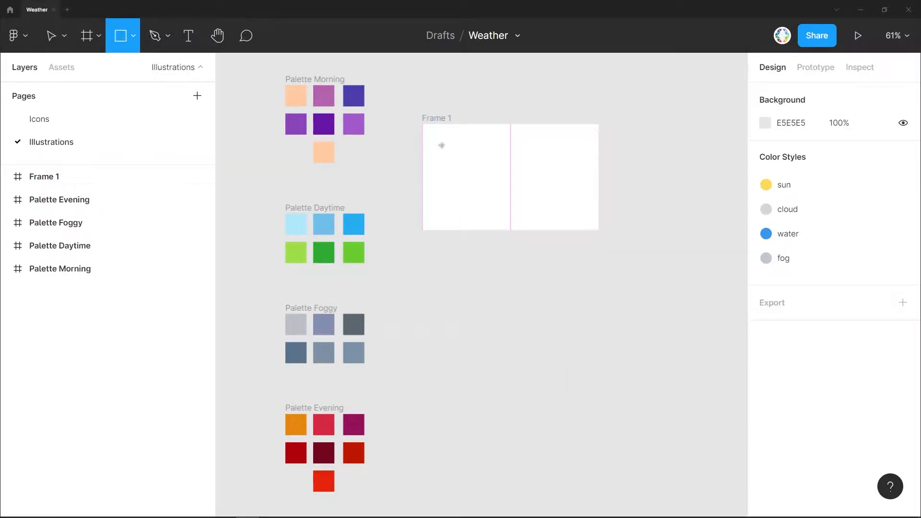
pyautogui.moveTo(423, 124); pyautogui.dragTo(599, 230)
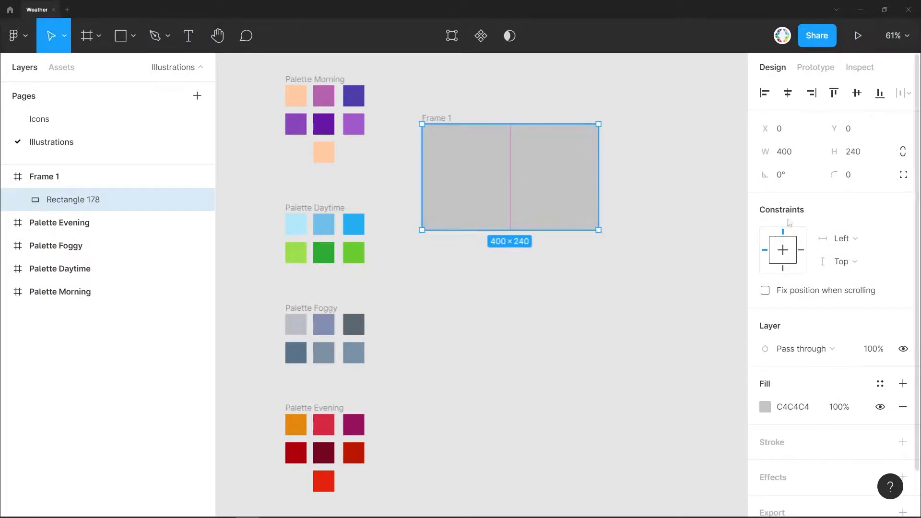
pyautogui.press('Escape')
pyautogui.click(485, 157)
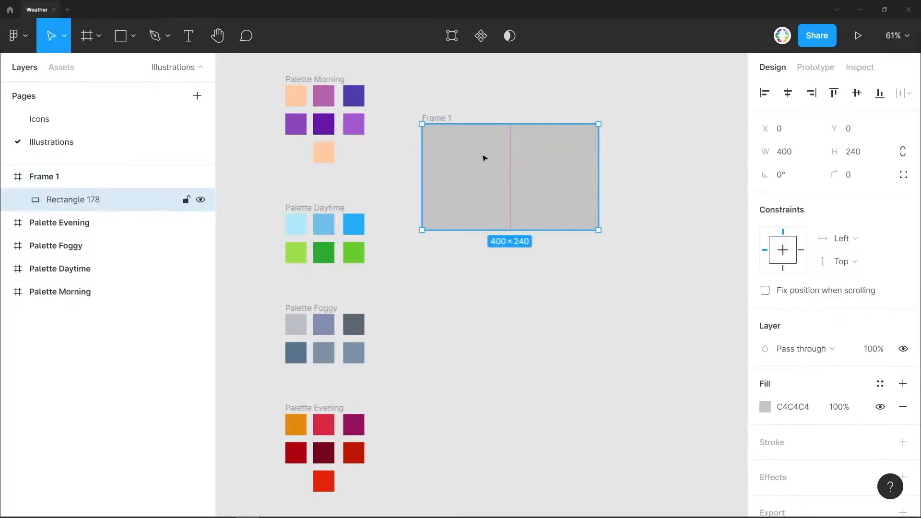
# - Give the rectangle individual corner radii of 110, 16, 110 and 16, and hide Frame 1's white fill
pyautogui.click(903, 175)
pyautogui.click(782, 200)
pyautogui.write('110')
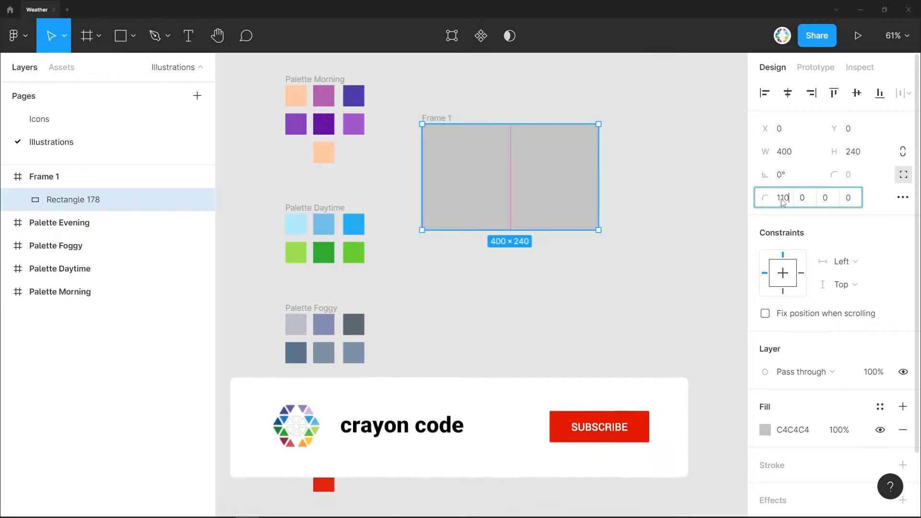
pyautogui.press('Tab')
pyautogui.write('16')
pyautogui.press('Tab')
pyautogui.write('110')
pyautogui.press('Tab')
pyautogui.click(648, 250)
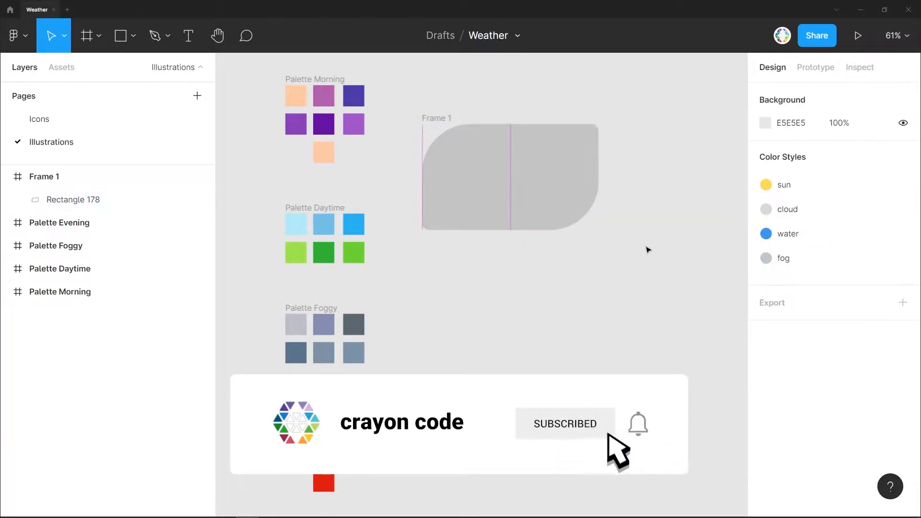
pyautogui.click(444, 116)
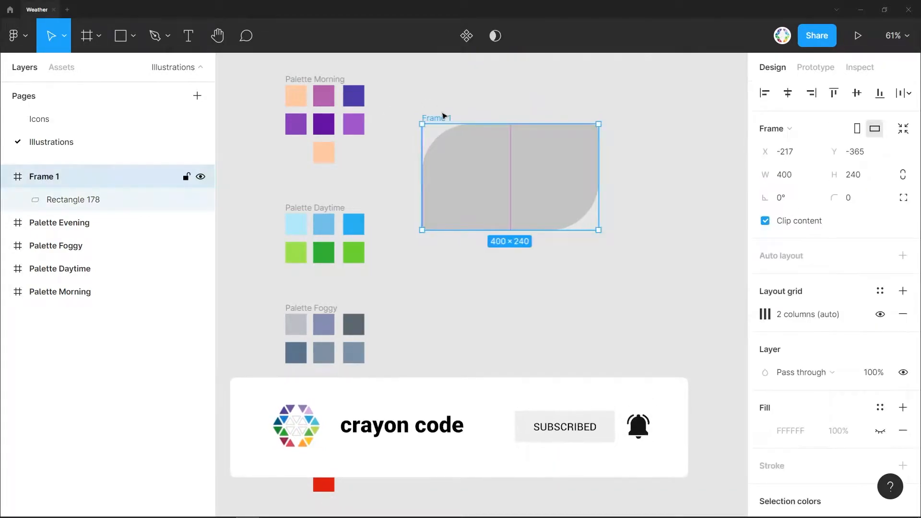
# - Duplicate the rounded rectangle in place and narrow the copy to 200 so it covers the left column
pyautogui.click(494, 154)
pyautogui.hotkey('ctrl', 'c')
pyautogui.hotkey('ctrl', 'v')
pyautogui.moveTo(599, 203); pyautogui.dragTo(509, 203)
pyautogui.click(532, 263)
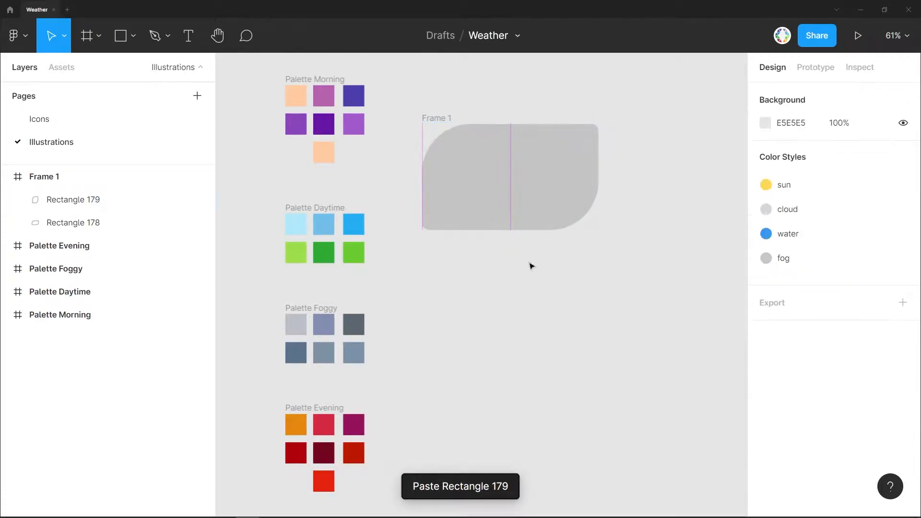
# - Fill the narrow rectangle with the darker grey A6A6A6
pyautogui.click(483, 189)
pyautogui.click(765, 430)
pyautogui.moveTo(597, 227); pyautogui.dragTo(574, 220)
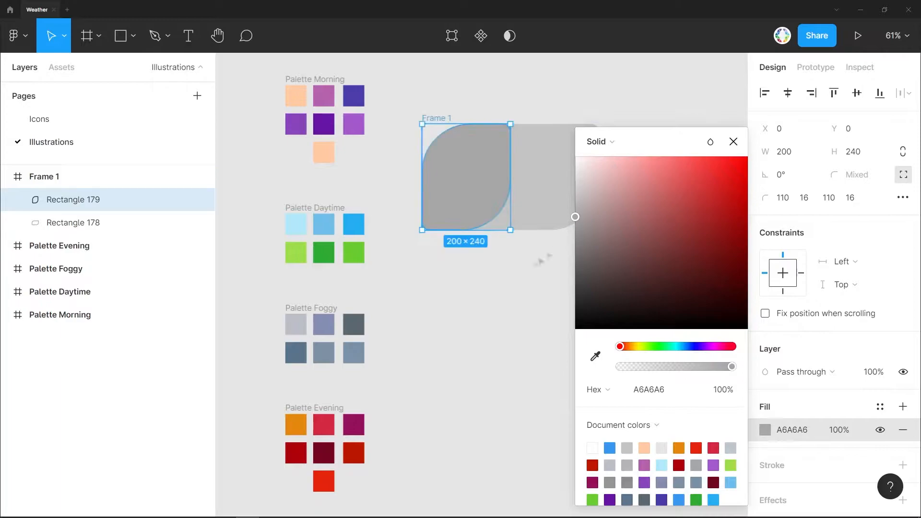
pyautogui.click(584, 284)
# - Draw a triangle about 132 × 43.5 in the frame's lower left corner with the Pen tool
pyautogui.click(445, 120)
pyautogui.hotkey('shift', '2')
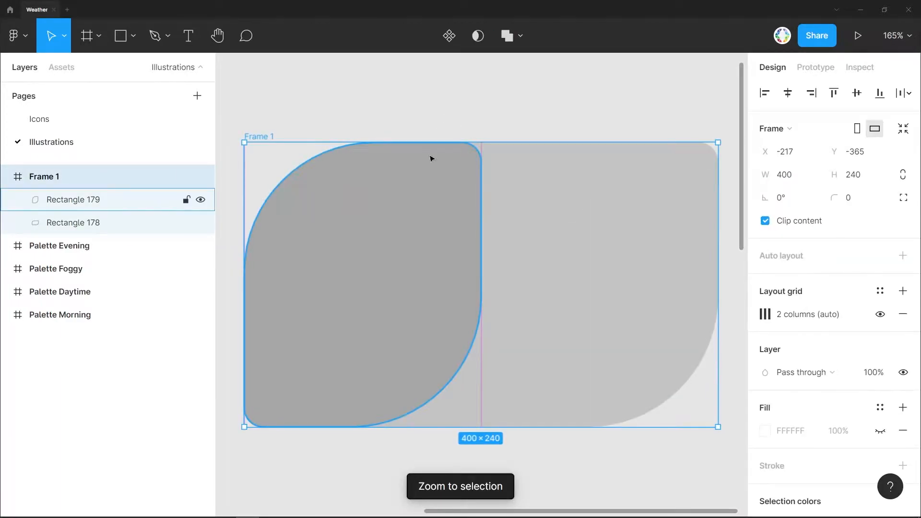
pyautogui.press('p')
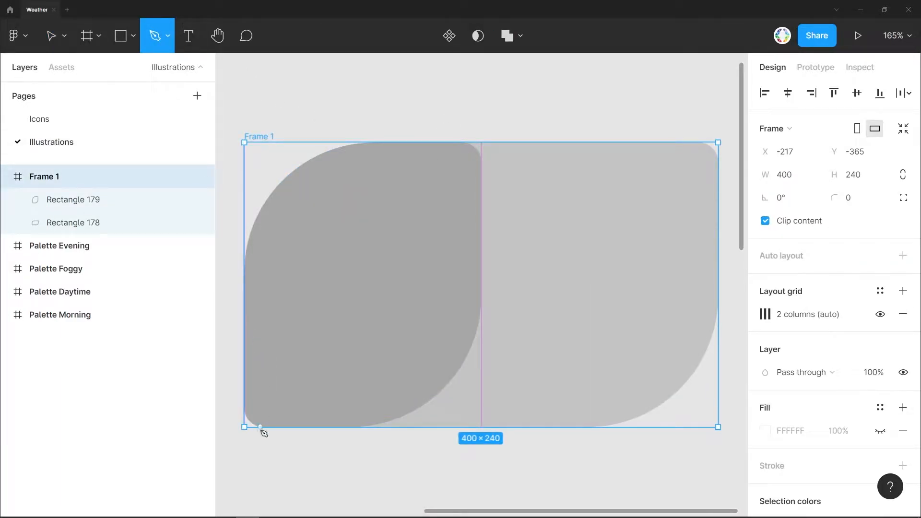
pyautogui.click(246, 376)
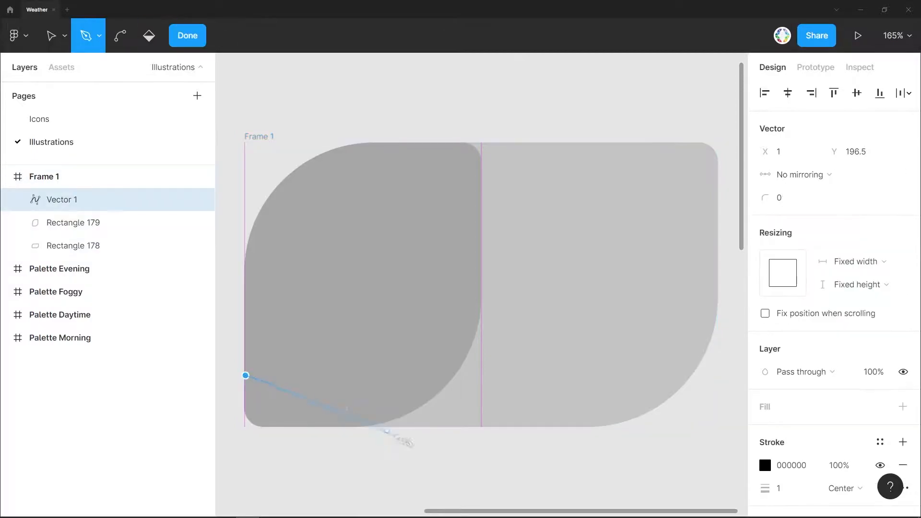
pyautogui.press('Escape')
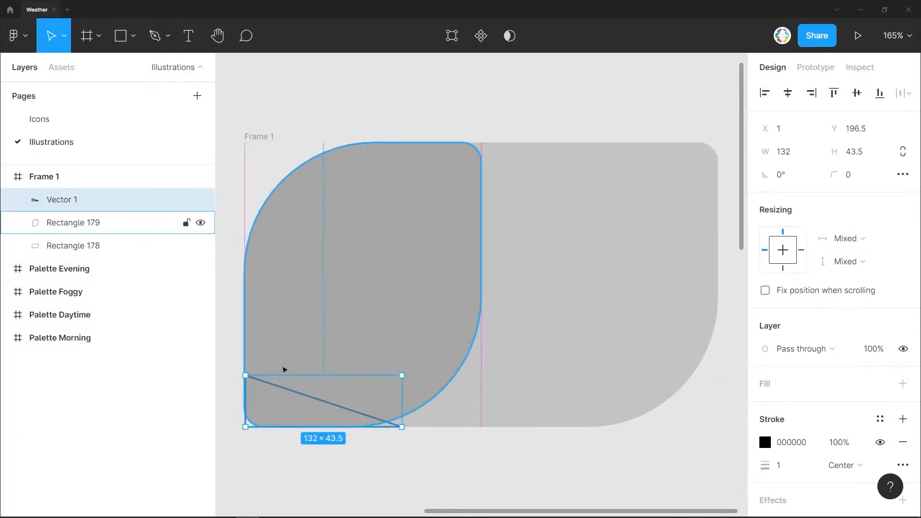
# - Bend the triangle's sloping edge with curve handles at both of its end points
pyautogui.click(159, 43)
pyautogui.press('ctrl')
pyautogui.moveTo(403, 428); pyautogui.dragTo(419, 453)
pyautogui.click(246, 377)
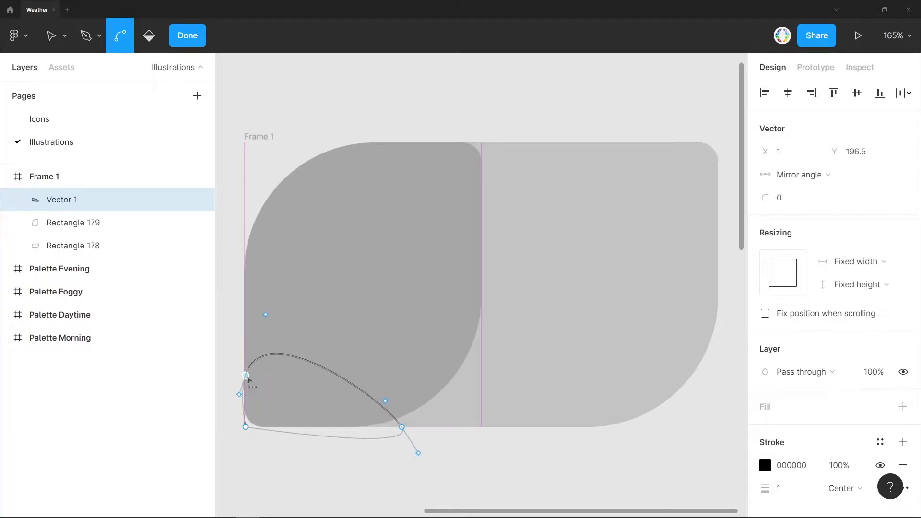
# - Set the points to No mirroring and straighten the base and left side, leaving only the slope curved as a hill
pyautogui.click(402, 427)
pyautogui.click(824, 175)
pyautogui.click(806, 137)
pyautogui.moveTo(433, 440); pyautogui.dragTo(391, 458)
pyautogui.moveTo(223, 390); pyautogui.dragTo(246, 411)
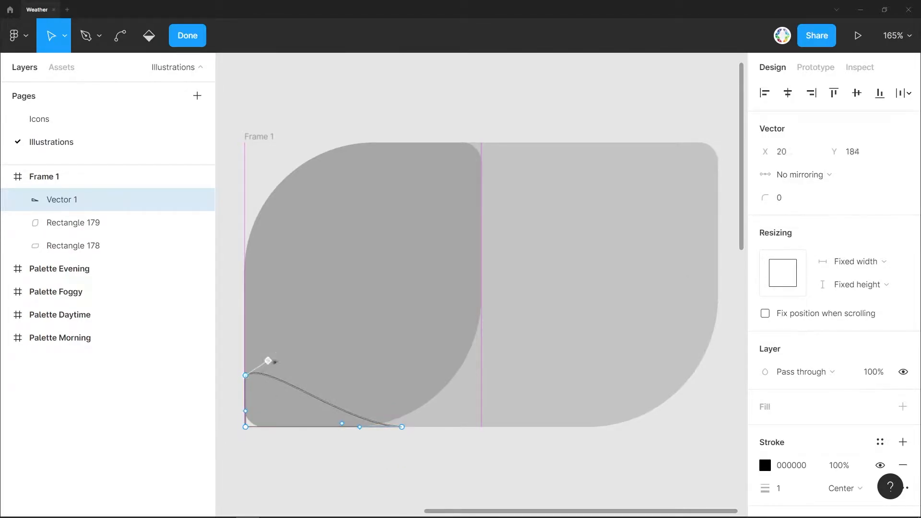
pyautogui.press('Escape')
pyautogui.press('Escape')
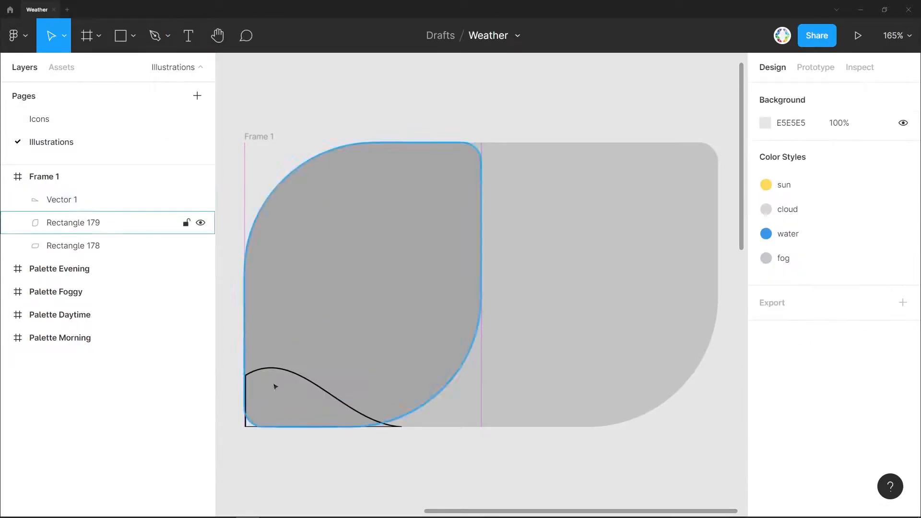
# - Remove the first hill's stroke and give it a C4C4C4 fill
pyautogui.click(274, 367)
pyautogui.press('Escape')
pyautogui.click(305, 389)
pyautogui.click(903, 442)
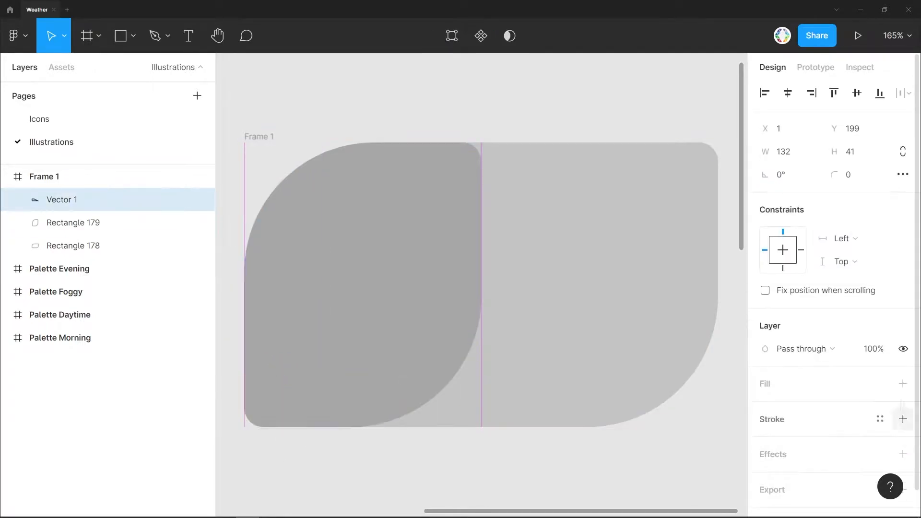
pyautogui.click(903, 384)
pyautogui.click(325, 438)
pyautogui.click(317, 418)
pyautogui.click(310, 460)
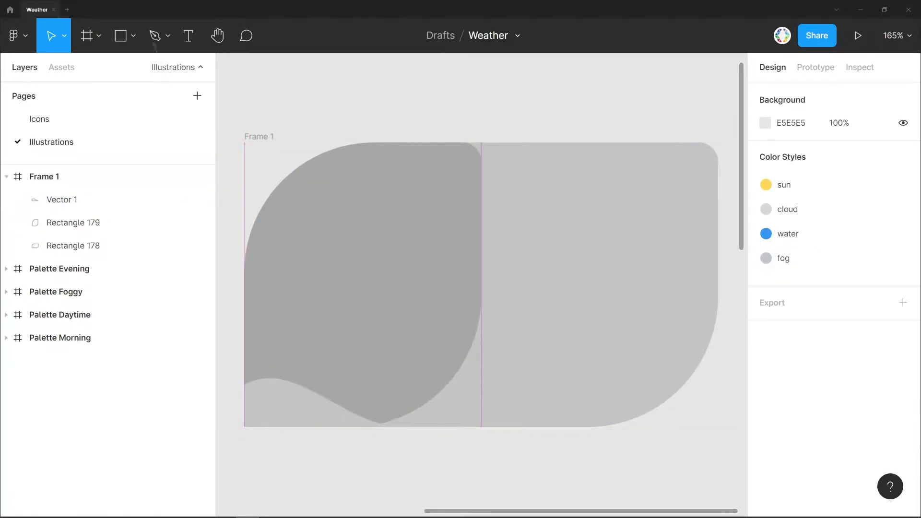
# - Draw a second triangle along the frame's bottom edge, rising to the centre guide, with the Pen tool
pyautogui.press('p')
pyautogui.click(299, 427)
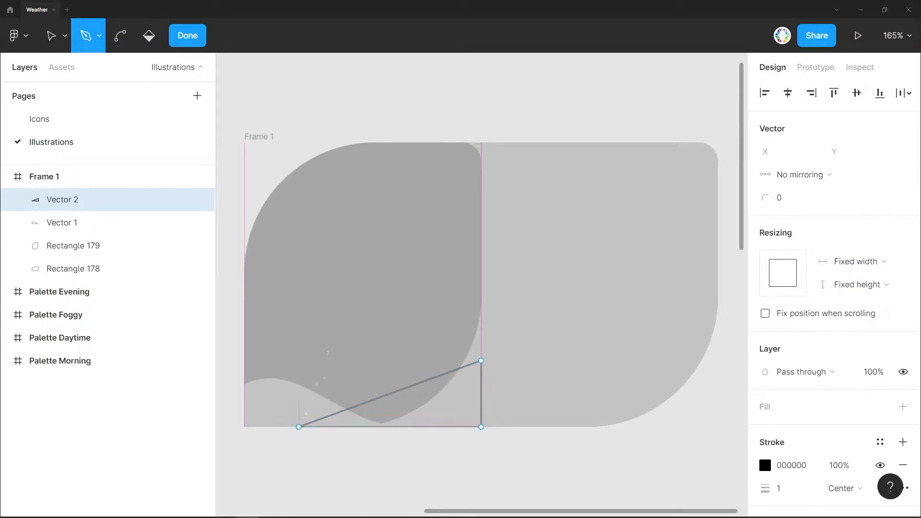
pyautogui.click(298, 427)
# - Curve the second triangle's slope into a hill with unmirrored handles and raise its left tip slightly
pyautogui.keyDown('ctrl'); pyautogui.click(481, 381); pyautogui.keyUp('ctrl')
pyautogui.keyDown('ctrl'); pyautogui.click(298, 427); pyautogui.keyUp('ctrl')
pyautogui.keyDown('shift'); pyautogui.click(481, 381); pyautogui.keyUp('shift')
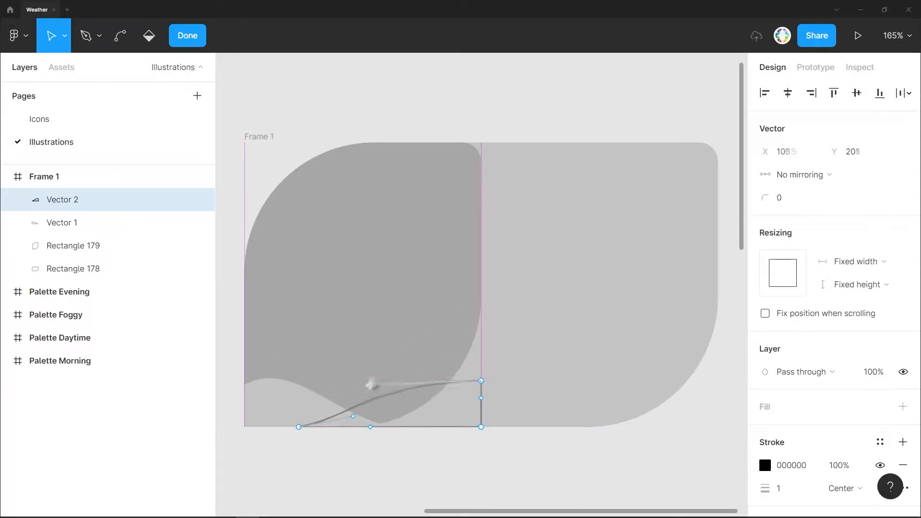
pyautogui.moveTo(299, 426); pyautogui.dragTo(298, 417)
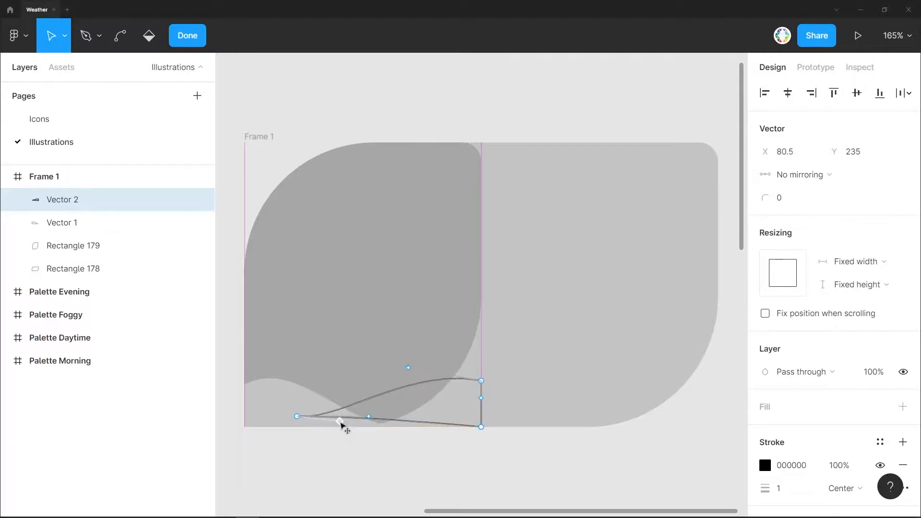
# - Remove the second hill's stroke and fill it with 8A8A8A
pyautogui.click(903, 465)
pyautogui.click(903, 406)
pyautogui.click(766, 430)
pyautogui.moveTo(588, 222); pyautogui.dragTo(574, 236)
pyautogui.click(733, 141)
pyautogui.press('Escape')
pyautogui.press('Escape')
# - Reopen the second hill's outline for editing and add a point on its lower edge
pyautogui.press('Return')
pyautogui.click(86, 35)
pyautogui.press('Escape')
pyautogui.doubleClick(394, 423)
pyautogui.scroll(4, 394, 424)
pyautogui.scroll(-2, 489, 345)
pyautogui.click(430, 355)
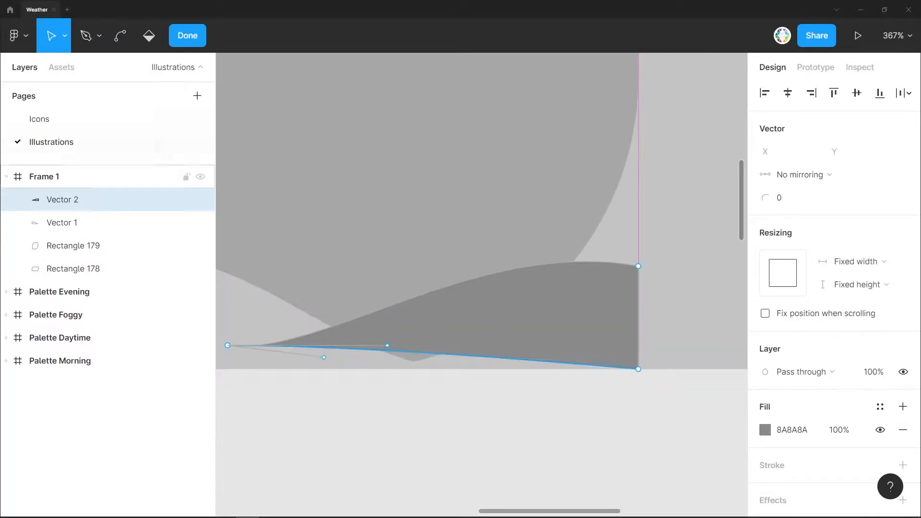
pyautogui.click(87, 36)
# - Reshape the second hill's base with the added point so it lies flat on the frame's bottom edge with a vertical left side
pyautogui.press('v')
pyautogui.moveTo(429, 353); pyautogui.dragTo(252, 369)
pyautogui.click(118, 50)
pyautogui.click(52, 35)
pyautogui.click(228, 345)
pyautogui.moveTo(324, 358); pyautogui.dragTo(228, 369)
pyautogui.moveTo(252, 369); pyautogui.dragTo(531, 347)
pyautogui.click(191, 35)
pyautogui.click(541, 309)
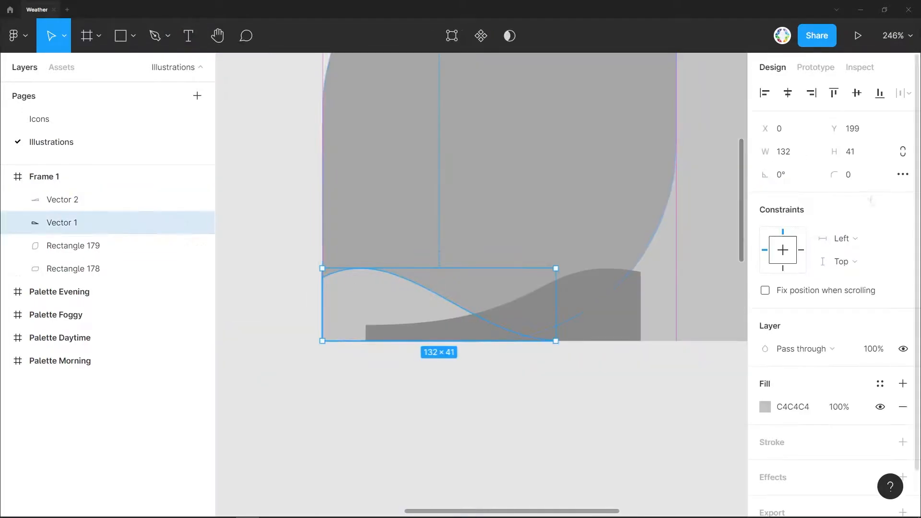
# - Draw a third, wider and lower triangle from the frame's lower left corner with the Pen tool
pyautogui.click(422, 362)
pyautogui.press('p')
pyautogui.click(323, 295)
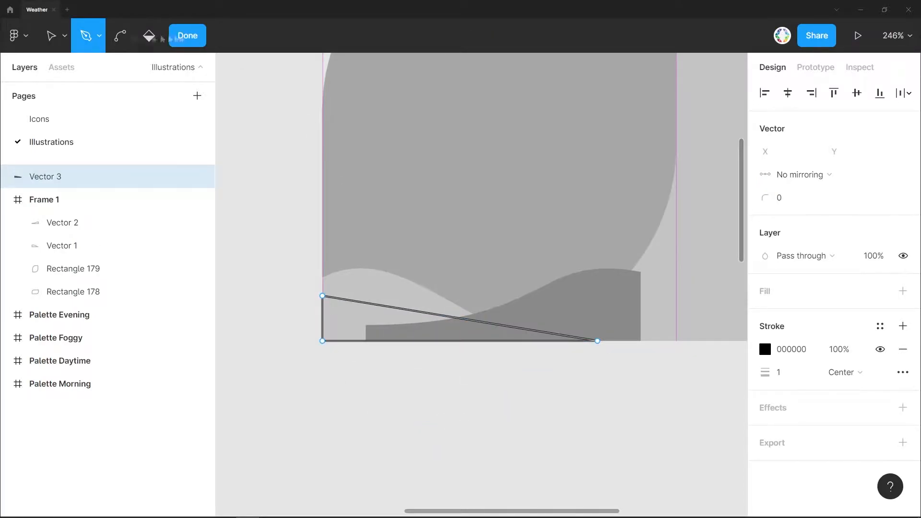
# - Bend the third triangle's sloping edge at both of its ends and undo the last point change
pyautogui.click(120, 35)
pyautogui.click(323, 296)
pyautogui.click(597, 340)
pyautogui.click(63, 42)
pyautogui.click(323, 296)
pyautogui.hotkey('ctrl', 'z')
# - Set the slope's end points to No mirroring and flatten the third shape's left and bottom edges
pyautogui.click(54, 35)
pyautogui.keyDown('shift'); pyautogui.click(322, 296); pyautogui.keyUp('shift')
pyautogui.click(802, 174)
pyautogui.click(799, 156)
pyautogui.moveTo(320, 314); pyautogui.dragTo(324, 317)
pyautogui.moveTo(580, 450); pyautogui.dragTo(372, 343)
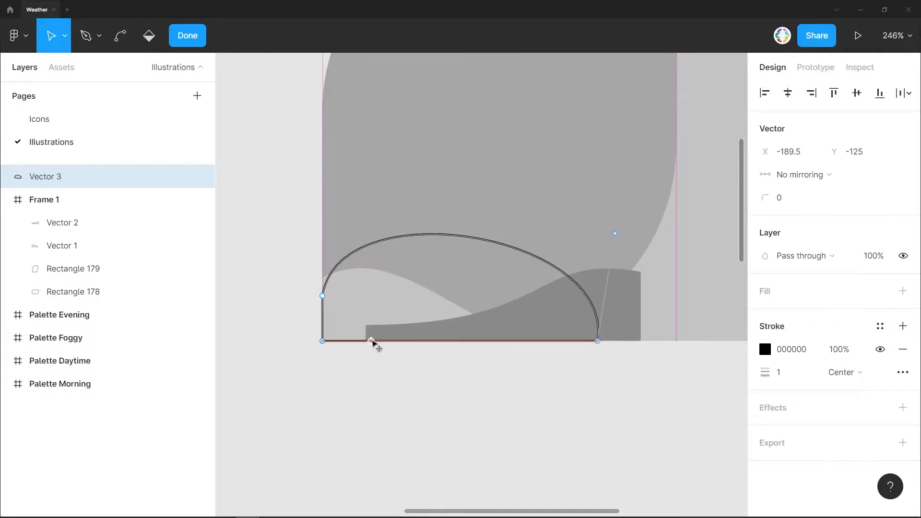
# - Shape the third curve into a low hill by adjusting its handles, lowering the left point and extending the right tip
pyautogui.moveTo(340, 188); pyautogui.dragTo(405, 307)
pyautogui.moveTo(616, 233); pyautogui.dragTo(482, 341)
pyautogui.moveTo(405, 308); pyautogui.dragTo(483, 274)
pyautogui.moveTo(322, 295); pyautogui.dragTo(323, 319)
pyautogui.moveTo(484, 296); pyautogui.dragTo(500, 261)
pyautogui.moveTo(578, 341); pyautogui.dragTo(516, 338)
pyautogui.moveTo(604, 343); pyautogui.dragTo(637, 341)
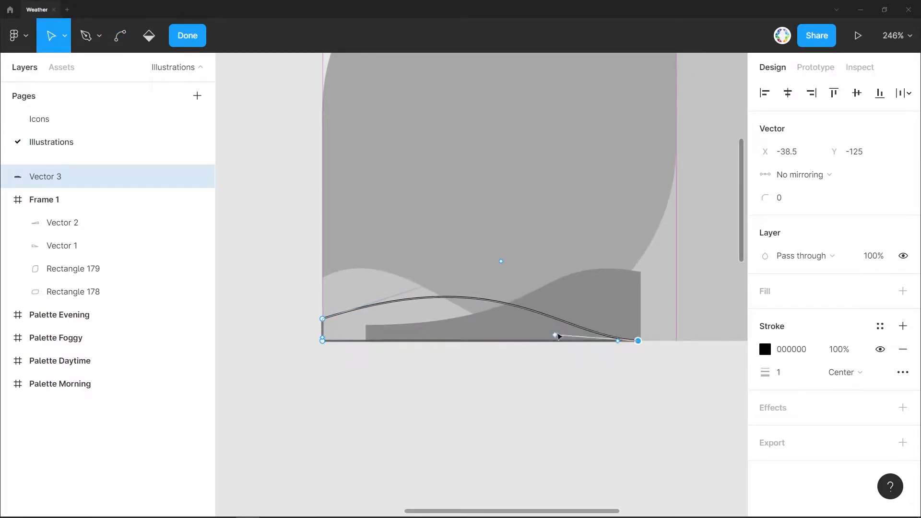
# - Remove the third hill's stroke, fill it with 676767 and finish editing the vector
pyautogui.click(902, 349)
pyautogui.click(903, 291)
pyautogui.click(765, 314)
pyautogui.moveTo(592, 230); pyautogui.dragTo(564, 260)
pyautogui.click(734, 142)
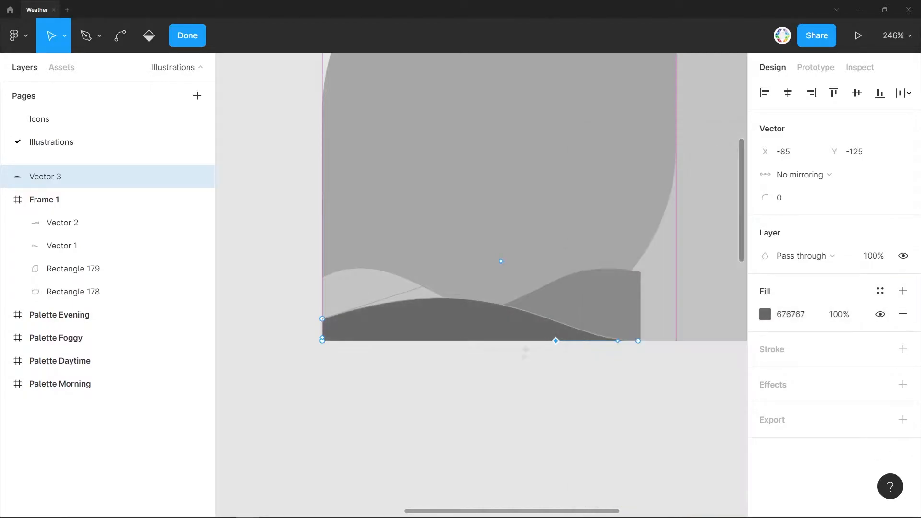
pyautogui.click(188, 36)
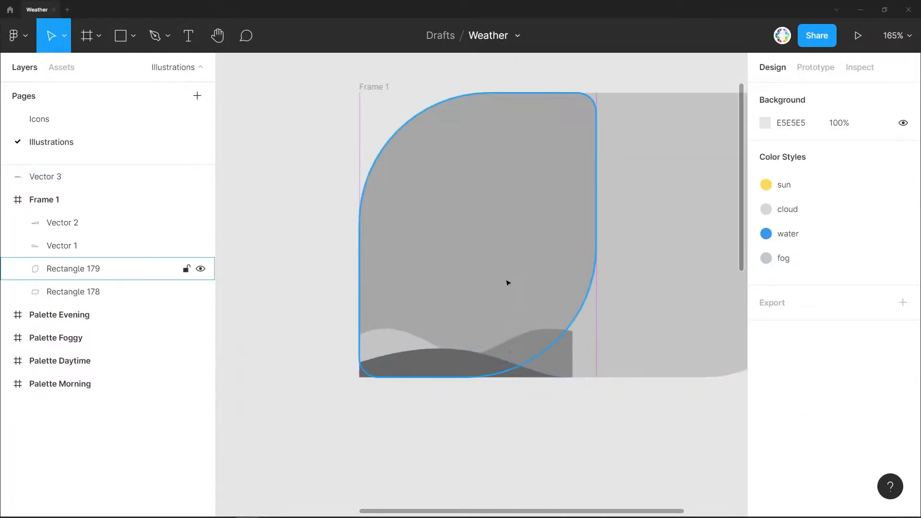
# - Move Vector 3 into Frame 1 and wrap the three hills and Rectangle 179 in a frame of their own
pyautogui.click(508, 283)
pyautogui.keyDown('shift'); pyautogui.click(58, 249); pyautogui.keyUp('shift')
pyautogui.press('Escape')
pyautogui.click(476, 245)
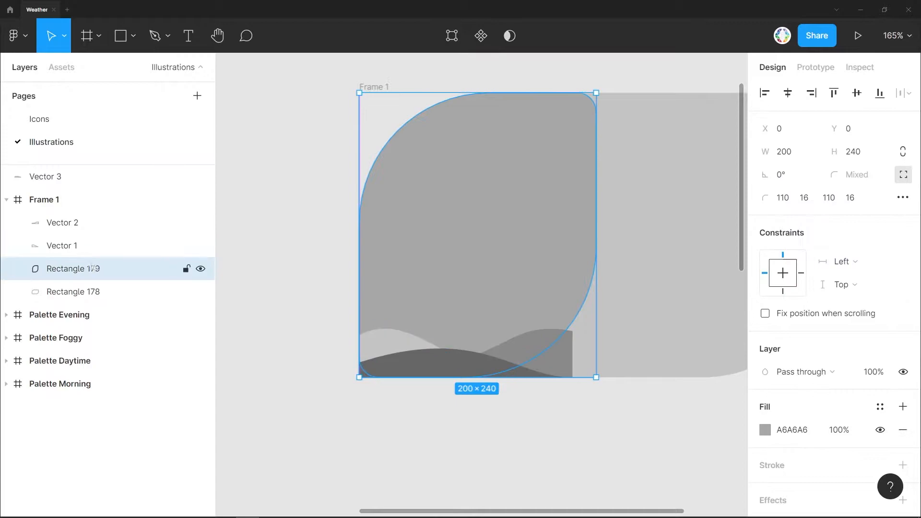
pyautogui.moveTo(59, 178); pyautogui.dragTo(60, 214)
pyautogui.keyDown('shift'); pyautogui.click(63, 268); pyautogui.keyUp('shift')
pyautogui.hotkey('ctrl', 'alt', 'g')
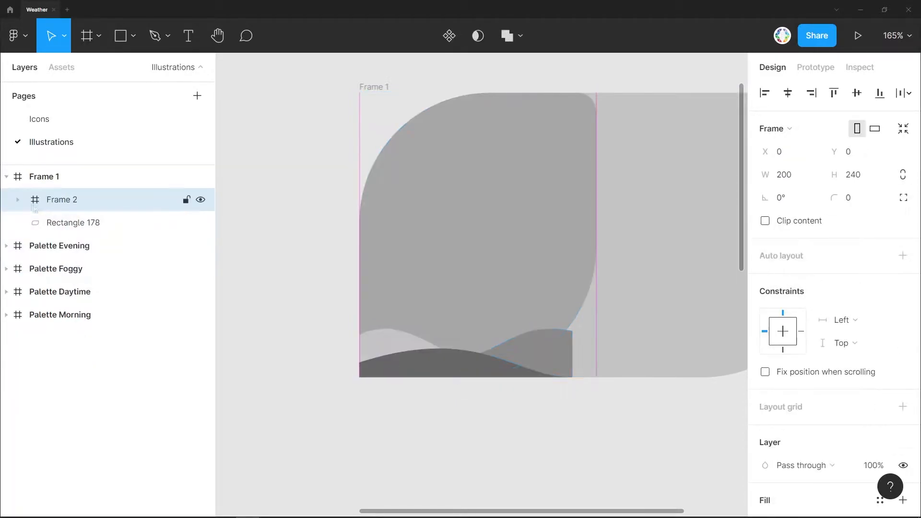
# - Clip the content of Frame 2 and set its four corner radii individually to 110, 16, 110 and 16
pyautogui.click(766, 221)
pyautogui.click(904, 197)
pyautogui.click(781, 221)
pyautogui.write('116')
pyautogui.press('Tab')
pyautogui.hotkey('shift', 'Tab')
pyautogui.write('110')
pyautogui.press('Tab')
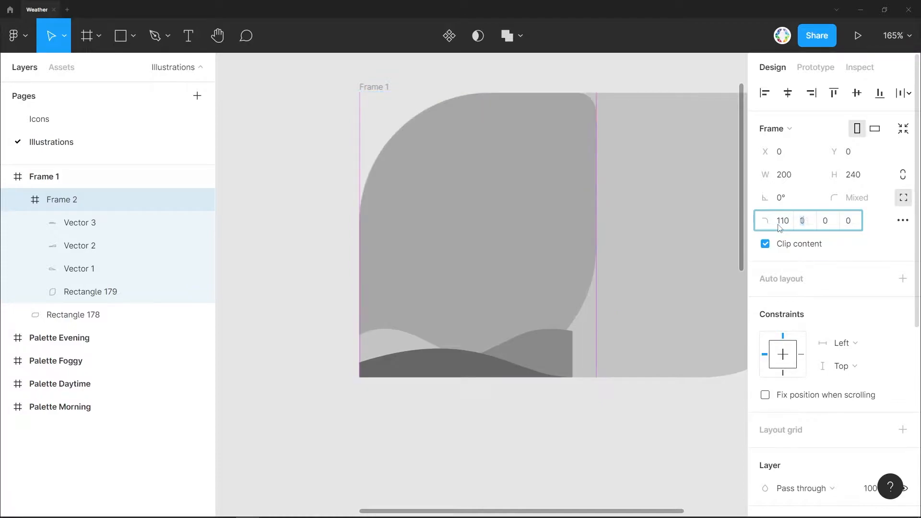
pyautogui.press('Tab')
pyautogui.write('16')
pyautogui.press('Return')
pyautogui.click(543, 444)
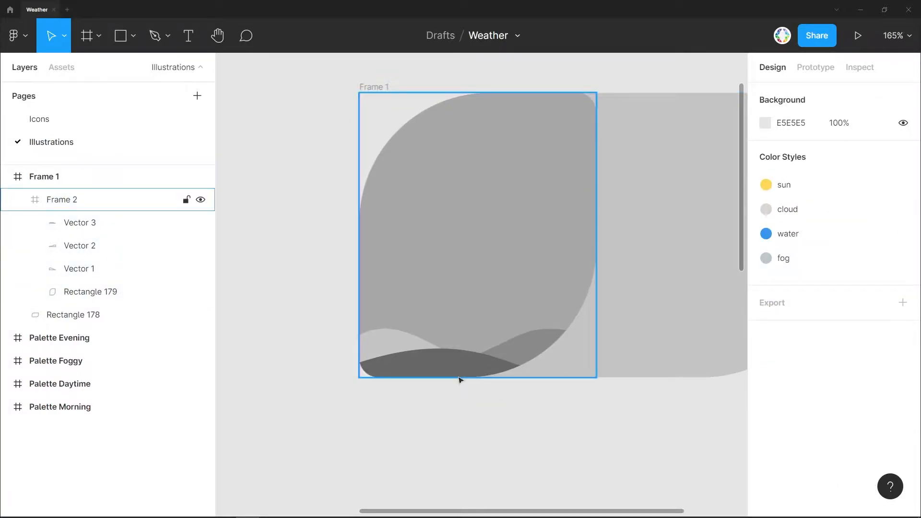
# - Lower the left point of the dark front hill and adjust its curve handle
pyautogui.scroll(4, 435, 394)
pyautogui.click(417, 315)
pyautogui.doubleClick(417, 315)
pyautogui.moveTo(267, 321)
pyautogui.mouseDown()
pyautogui.moveTo(269, 334)
pyautogui.moveTo(266, 321)
pyautogui.mouseUp()
pyautogui.moveTo(532, 235); pyautogui.dragTo(525, 205)
pyautogui.moveTo(267, 320); pyautogui.dragTo(269, 341)
pyautogui.moveTo(524, 226); pyautogui.dragTo(528, 222)
pyautogui.press('Return')
# - Reshape the light hill and the mid-grey hill by adjusting the handles of their left points
pyautogui.doubleClick(352, 263)
pyautogui.click(267, 260)
pyautogui.moveTo(389, 204); pyautogui.dragTo(457, 186)
pyautogui.click(656, 282)
pyautogui.doubleClick(657, 282)
pyautogui.click(332, 331)
pyautogui.moveTo(613, 331); pyautogui.dragTo(485, 304)
pyautogui.click(482, 452)
# - Rework the dark front hill by lowering its left edge point and refining the handle above it
pyautogui.scroll(-5, 481, 435)
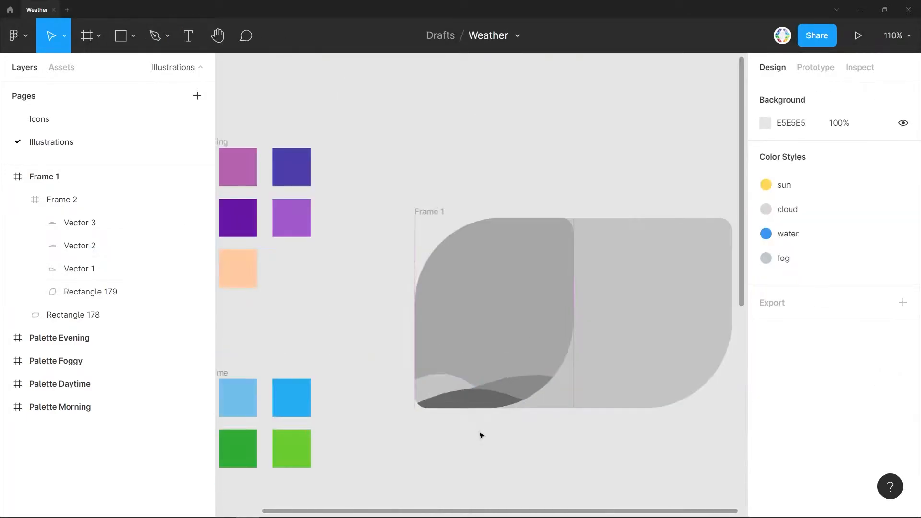
pyautogui.scroll(5, 481, 435)
pyautogui.click(453, 333)
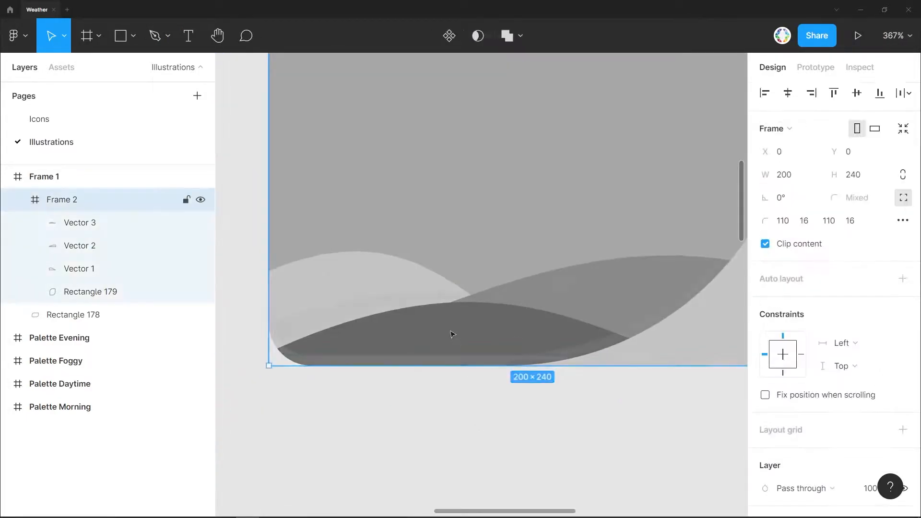
pyautogui.doubleClick(452, 333)
pyautogui.click(268, 319)
pyautogui.moveTo(534, 234); pyautogui.dragTo(525, 210)
pyautogui.moveTo(267, 320); pyautogui.dragTo(268, 342)
pyautogui.moveTo(525, 231); pyautogui.dragTo(529, 223)
# - Stretch the handle of the light hill's left point inward to widen its crest
pyautogui.doubleClick(335, 272)
pyautogui.click(452, 43)
pyautogui.click(267, 260)
pyautogui.moveTo(363, 201); pyautogui.dragTo(448, 185)
pyautogui.press('Return')
# - Shorten and raise the handle of the mid-grey hill's left point to make its slope fuller
pyautogui.doubleClick(581, 293)
pyautogui.click(332, 332)
pyautogui.moveTo(614, 332); pyautogui.dragTo(465, 292)
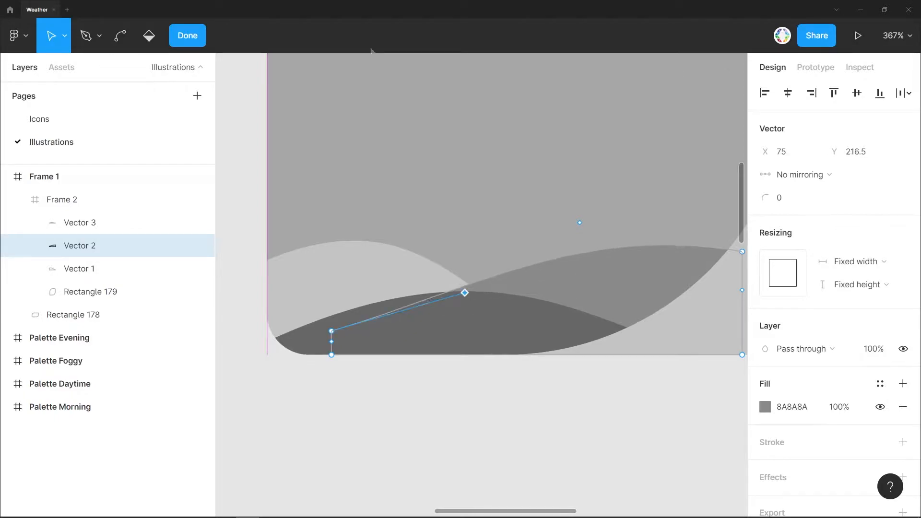
pyautogui.press('Return')
pyautogui.click(482, 436)
# - Pull the handle of the dark hill's left point upward so its crest shifts toward the left
pyautogui.scroll(1, 481, 436)
pyautogui.doubleClick(355, 323)
pyautogui.moveTo(269, 353); pyautogui.dragTo(381, 233)
pyautogui.press('Return')
pyautogui.click(413, 452)
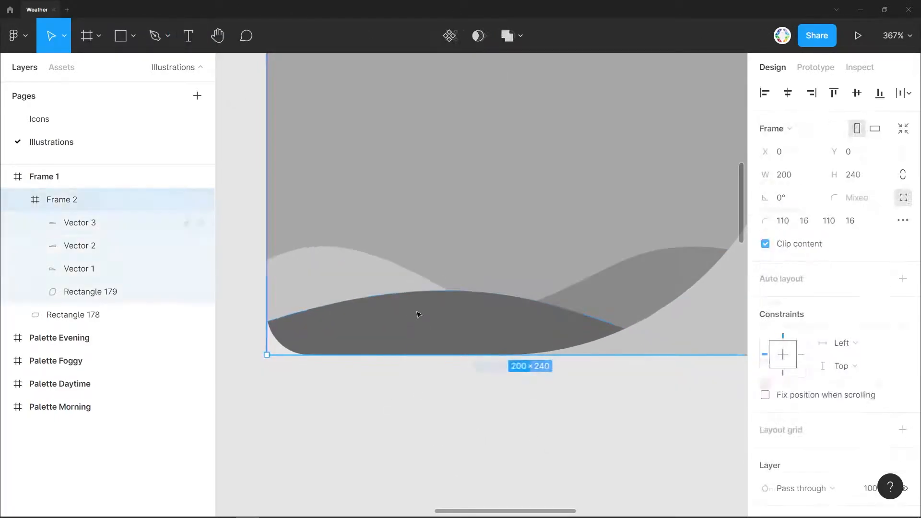
# - Lower the dark front hill's left point on the frame edge and readjust its curve handle
pyautogui.doubleClick(418, 313)
pyautogui.moveTo(267, 324)
pyautogui.mouseDown()
pyautogui.moveTo(269, 340)
pyautogui.moveTo(267, 319)
pyautogui.mouseUp()
pyautogui.moveTo(532, 234); pyautogui.dragTo(524, 208)
pyautogui.moveTo(267, 319); pyautogui.dragTo(268, 339)
pyautogui.moveTo(524, 228)
pyautogui.mouseDown()
pyautogui.moveTo(521, 218)
pyautogui.moveTo(528, 221)
pyautogui.mouseUp()
pyautogui.press('Return')
# - Extend the handle of Vector 1's left point to the right to broaden the light hill
pyautogui.doubleClick(356, 280)
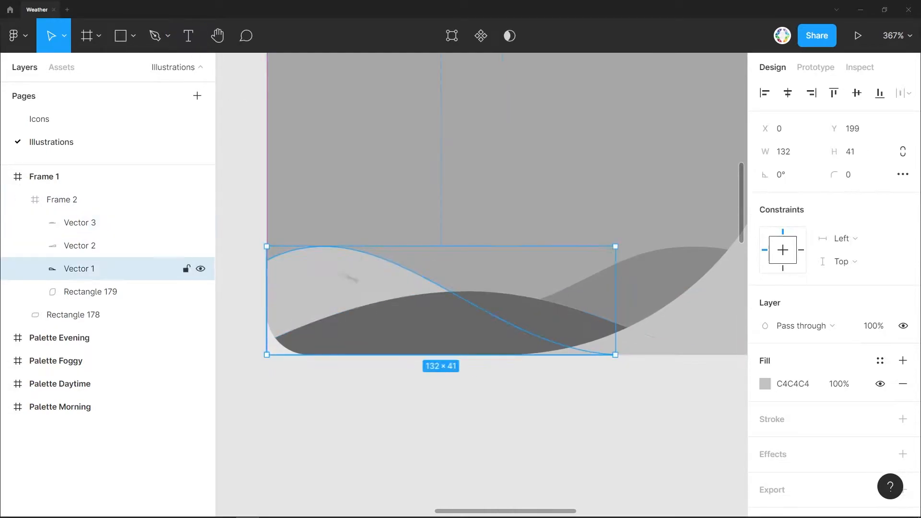
pyautogui.click(267, 260)
pyautogui.moveTo(394, 196); pyautogui.dragTo(455, 186)
pyautogui.press('Return')
# - Pull the handle of Vector 2's left point back and upward to round out the mid-grey hill's slope
pyautogui.doubleClick(650, 284)
pyautogui.click(331, 332)
pyautogui.moveTo(615, 331); pyautogui.dragTo(465, 292)
pyautogui.press('Return')
pyautogui.click(513, 418)
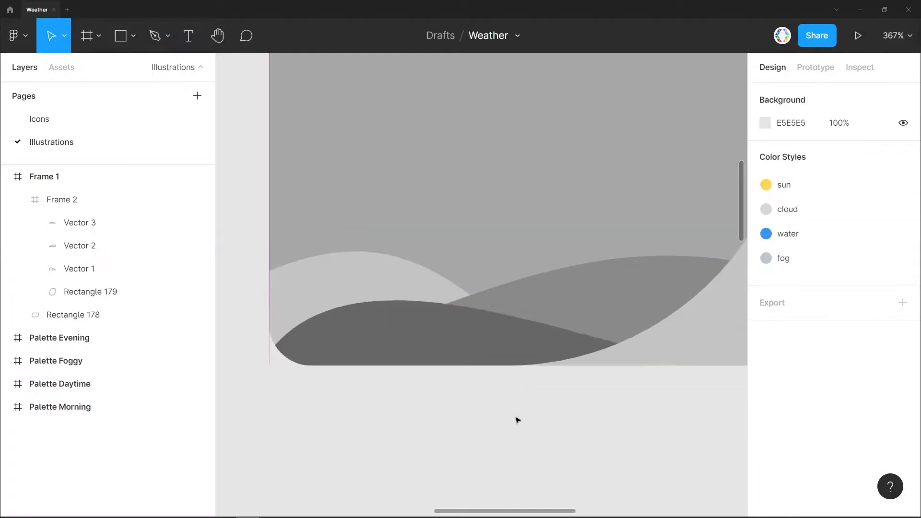
# - Draw a circle in Frame 2, size it to 36 × 36 and place it over the hills at X 53, Y 192
pyautogui.scroll(-5, 514, 417)
pyautogui.hscroll(2, 512, 419)
pyautogui.click(134, 34)
pyautogui.click(112, 122)
pyautogui.moveTo(381, 296); pyautogui.dragTo(409, 327)
pyautogui.click(795, 157)
pyautogui.write('3636')
pyautogui.press('Return')
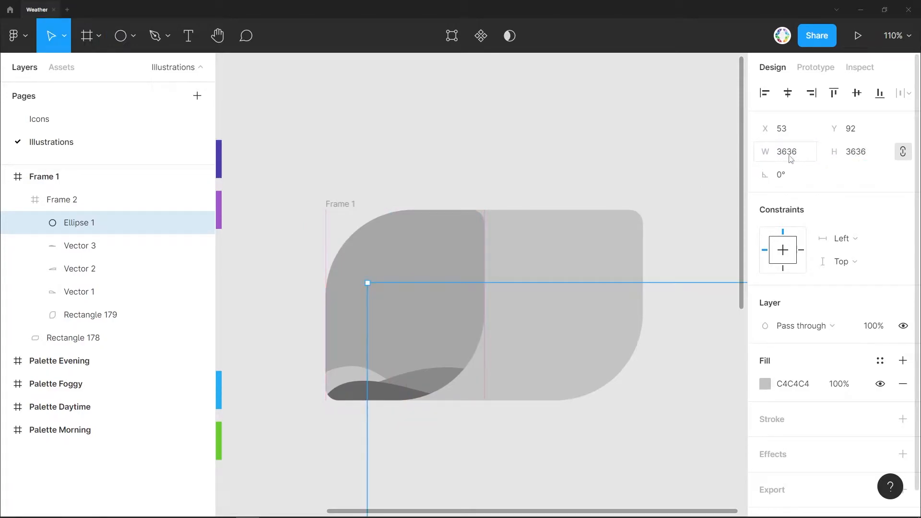
pyautogui.press('Return')
pyautogui.moveTo(380, 293); pyautogui.dragTo(391, 380)
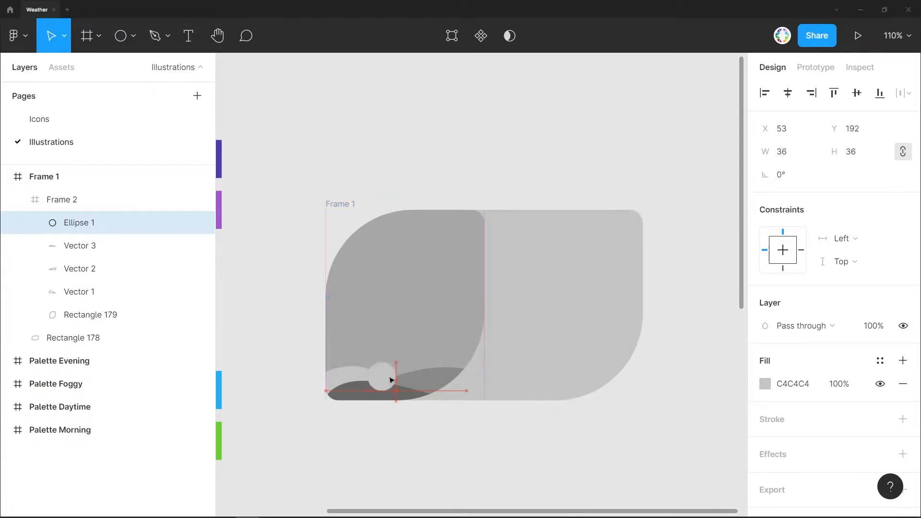
# - Rename the circle as Sun and move it behind the three hills, directly above Rectangle 179
pyautogui.doubleClick(71, 223)
pyautogui.write('Sun')
pyautogui.press('Return')
pyautogui.moveTo(74, 224); pyautogui.dragTo(78, 309)
# - Fill the sun with E5E5E5 and move it to X 59, Y 196
pyautogui.hotkey('shift', '2')
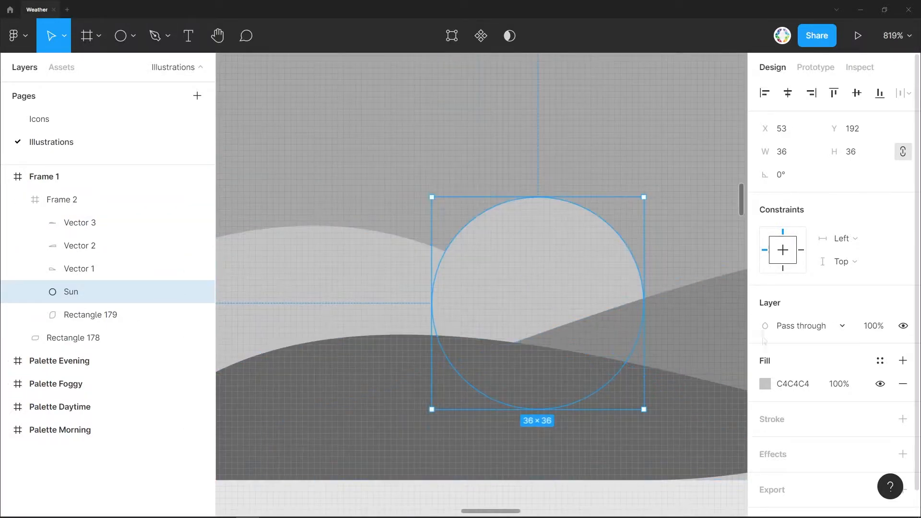
pyautogui.click(765, 384)
pyautogui.moveTo(599, 245); pyautogui.dragTo(572, 174)
pyautogui.click(733, 141)
pyautogui.moveTo(538, 259); pyautogui.dragTo(574, 274)
# - Set the sun's size to 48 × 48 and reposition it in the gap between the hills
pyautogui.click(783, 152)
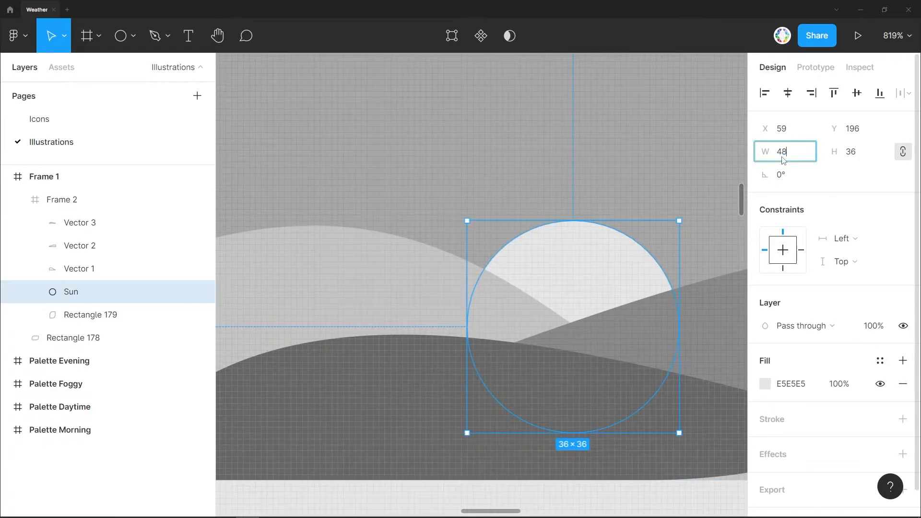
pyautogui.press('Tab')
pyautogui.moveTo(656, 259); pyautogui.dragTo(627, 276)
pyautogui.scroll(-5, 626, 275)
pyautogui.click(656, 374)
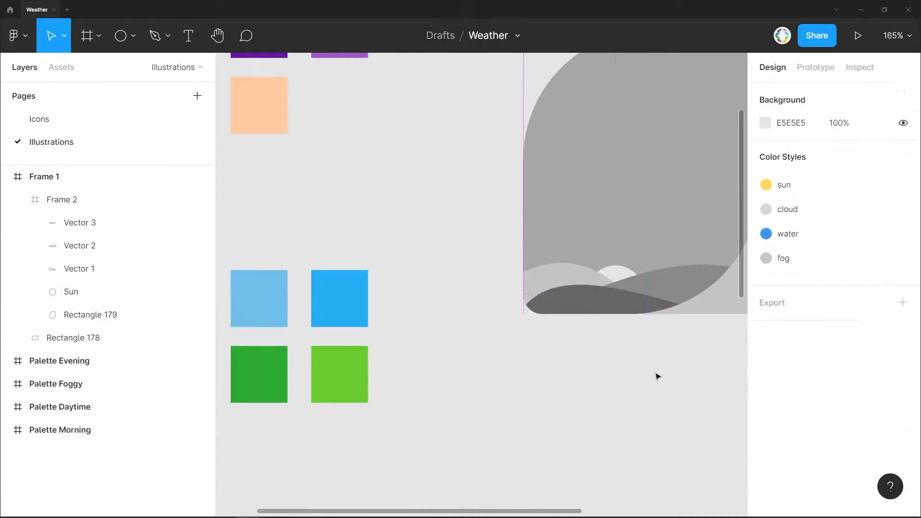
# - Enlarge the sun to about 73 × 73 and shift it left into the dip between the hills
pyautogui.click(617, 275)
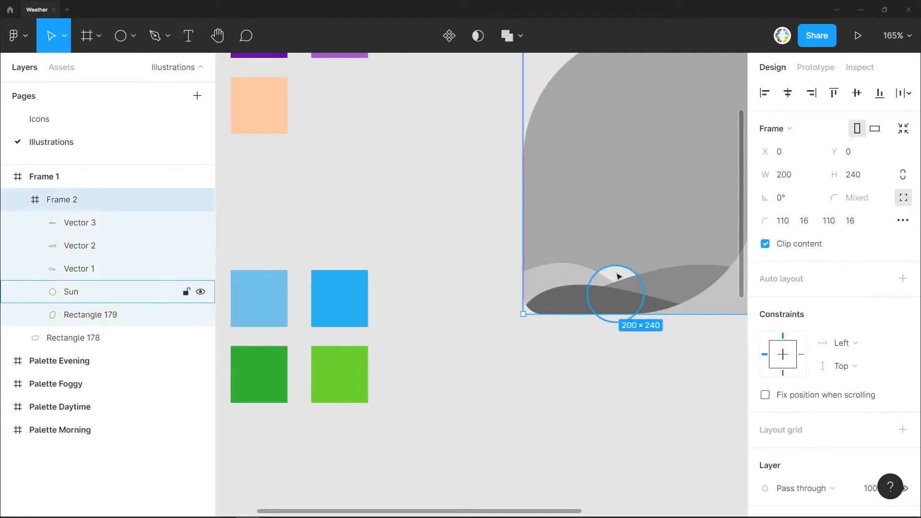
pyautogui.click(617, 275)
pyautogui.click(796, 150)
pyautogui.write('5')
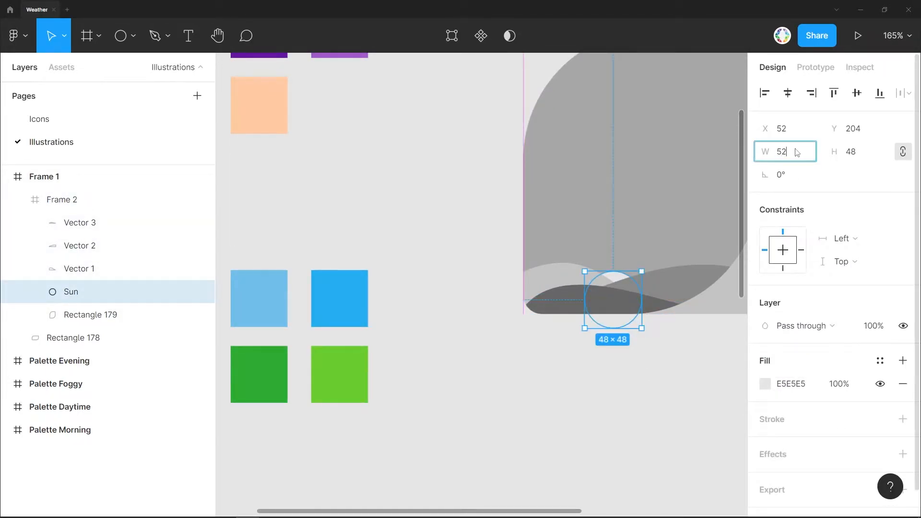
pyautogui.write('2')
pyautogui.press('Return')
pyautogui.moveTo(646, 334); pyautogui.dragTo(671, 338)
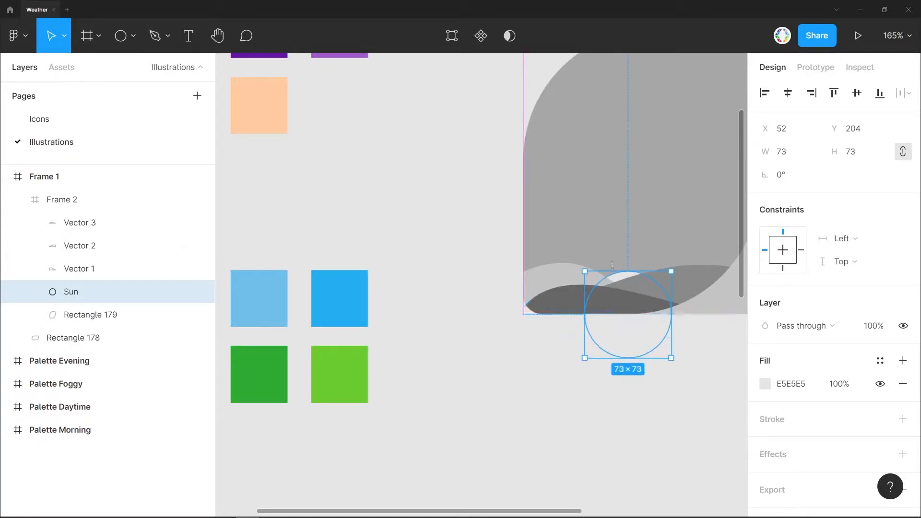
pyautogui.scroll(5, 621, 276)
pyautogui.moveTo(621, 271); pyautogui.dragTo(345, 269)
# - Try to extend the light hill's left point beyond the frame edge and readjust its curve handles
pyautogui.scroll(-5, 345, 269)
pyautogui.click(302, 264)
pyautogui.click(295, 261)
pyautogui.doubleClick(296, 272)
pyautogui.scroll(4, 293, 271)
pyautogui.scroll(-2, 293, 272)
pyautogui.moveTo(240, 267); pyautogui.dragTo(352, 254)
pyautogui.click(386, 260)
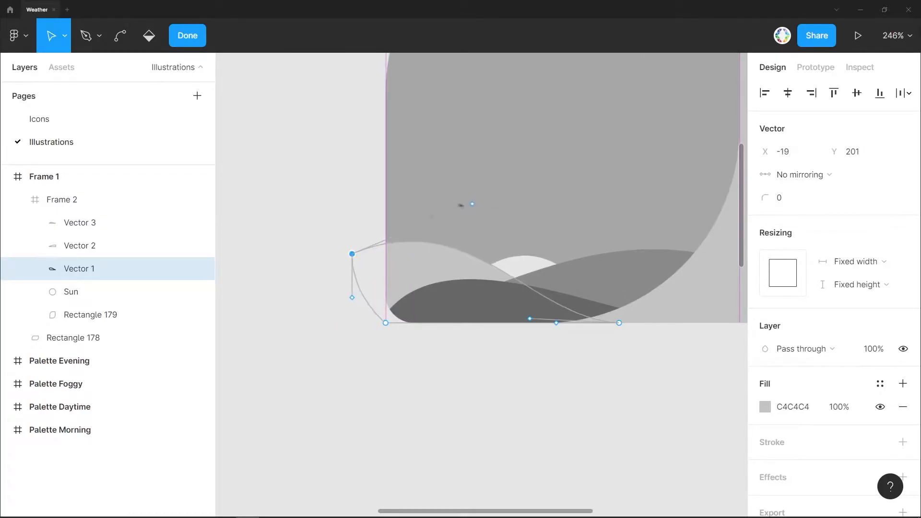
pyautogui.moveTo(417, 190); pyautogui.dragTo(449, 203)
pyautogui.moveTo(551, 321); pyautogui.dragTo(530, 318)
pyautogui.click(302, 152)
# - Undo the last changes to the light hill's points and handles
pyautogui.hotkey('ctrl', 'z')
pyautogui.hotkey('ctrl', 'z')
pyautogui.hotkey('ctrl', 'z')
pyautogui.hotkey('ctrl', 'z')
# - Reshape Vector 1 so the light hill falls off more steeply beside the sun
pyautogui.doubleClick(424, 272)
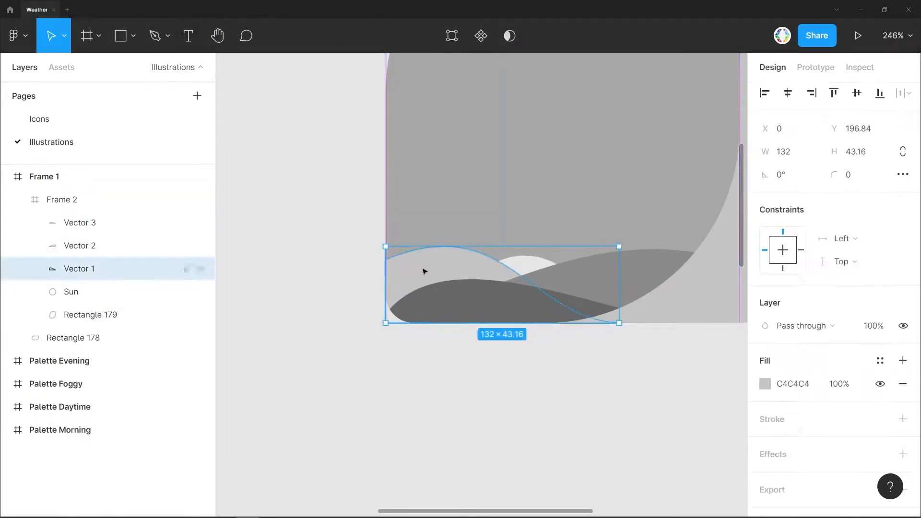
pyautogui.moveTo(470, 299); pyautogui.dragTo(488, 208)
pyautogui.click(333, 309)
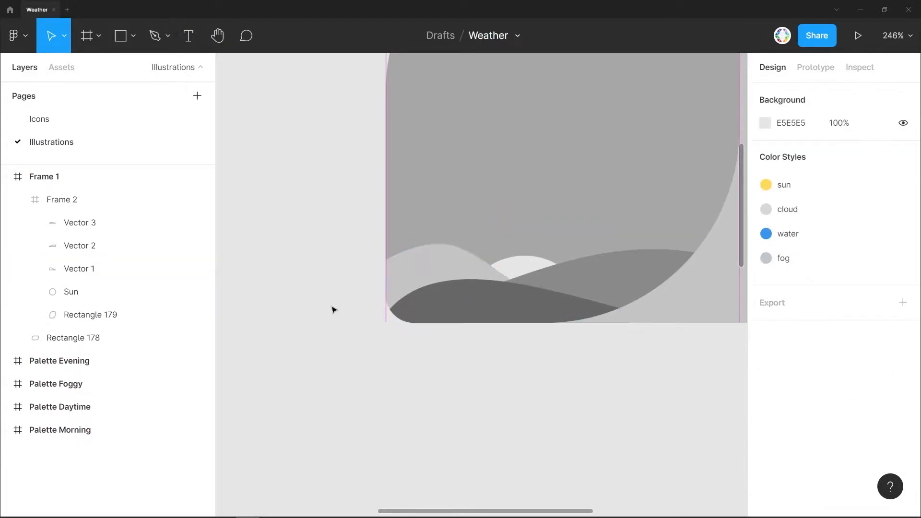
# - Move the sun slightly up and to the left so more of it rises between the hills
pyautogui.doubleClick(528, 266)
pyautogui.moveTo(530, 267); pyautogui.dragTo(523, 262)
pyautogui.click(671, 431)
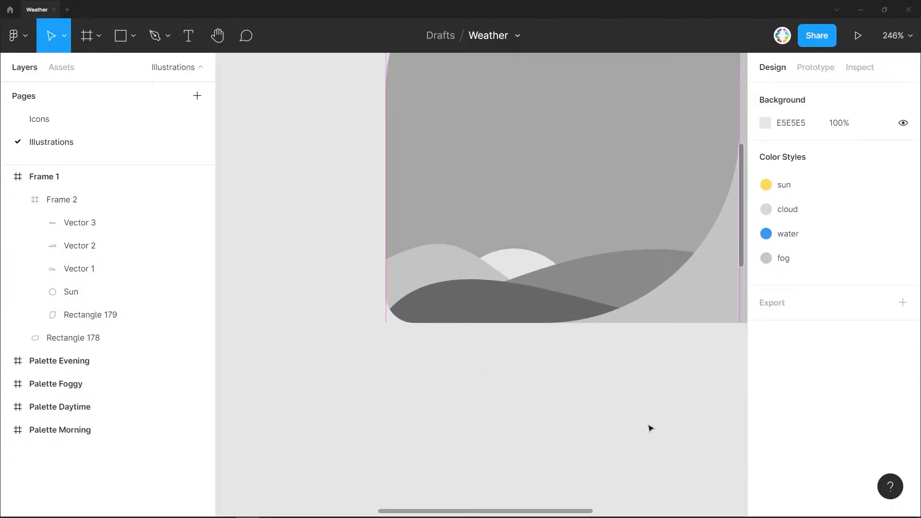
# - Wrap Vector 1, Vector 2 and Vector 3 in a frame named Landscape
pyautogui.scroll(-5, 624, 416)
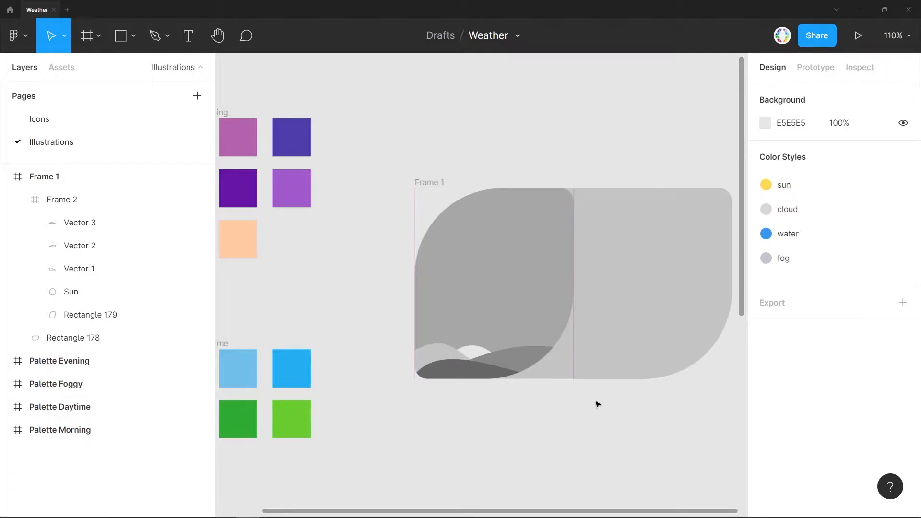
pyautogui.click(67, 223)
pyautogui.keyDown('shift'); pyautogui.click(72, 270); pyautogui.keyUp('shift')
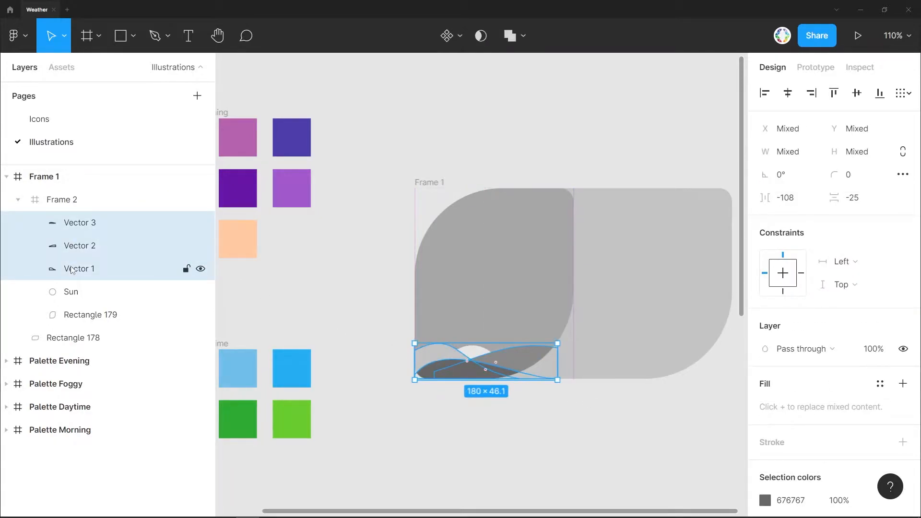
pyautogui.hotkey('ctrl', 'alt', 'g')
pyautogui.doubleClick(82, 223)
pyautogui.write('Landscape')
pyautogui.press('Return')
# - Rename both Rectangle 179 and Rectangle 178 as Background
pyautogui.click(82, 269)
pyautogui.doubleClick(82, 269)
pyautogui.write('Background')
pyautogui.press('Return')
pyautogui.doubleClick(83, 292)
pyautogui.write('Background')
pyautogui.press('Return')
# - Rename Frame 2 as Icon and the outer Frame 1 as Morning
pyautogui.click(60, 200)
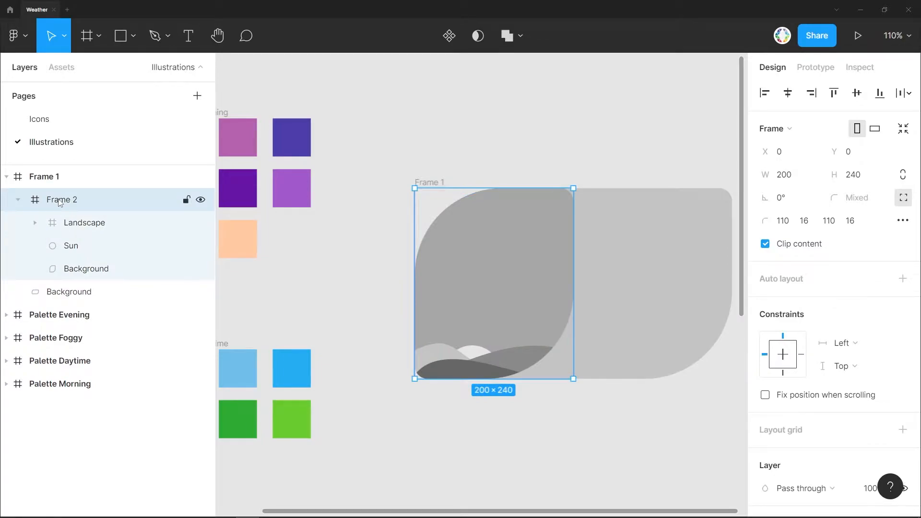
pyautogui.doubleClick(60, 200)
pyautogui.write('Icon')
pyautogui.press('Return')
pyautogui.click(435, 183)
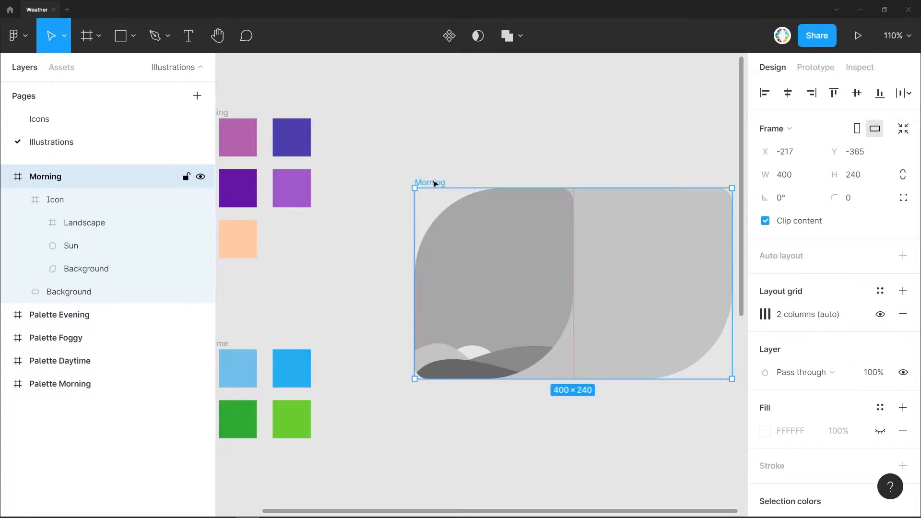
# - Reshape the light hill in Landscape by shortening the handle of its left point
pyautogui.keyDown('ctrl'); pyautogui.click(442, 355); pyautogui.keyUp('ctrl')
pyautogui.press('Return')
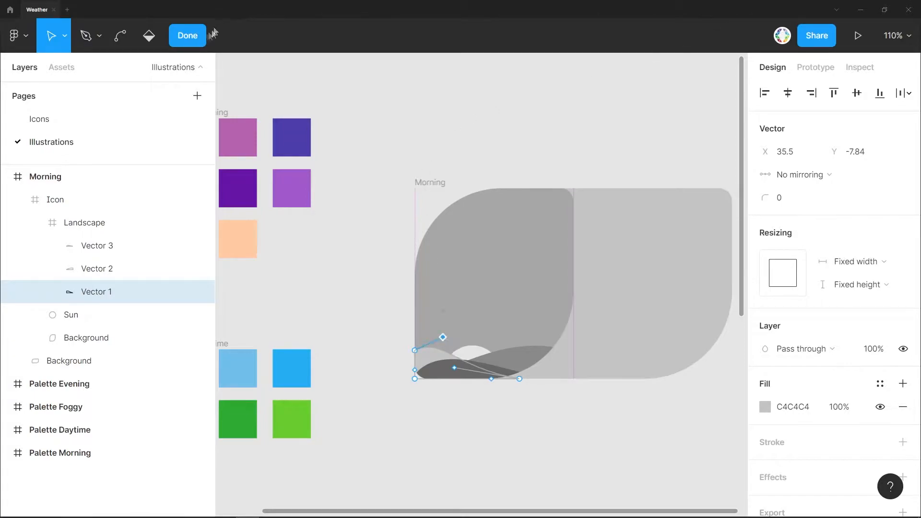
pyautogui.click(438, 145)
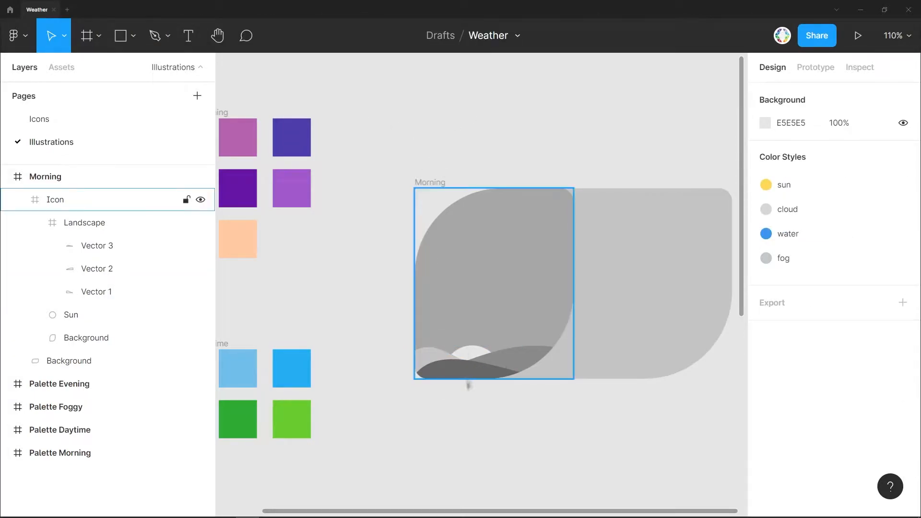
# - Move the two left points of the dark front hill in Landscape outward past the icon's left edge
pyautogui.scroll(5, 452, 399)
pyautogui.doubleClick(406, 323)
pyautogui.doubleClick(406, 322)
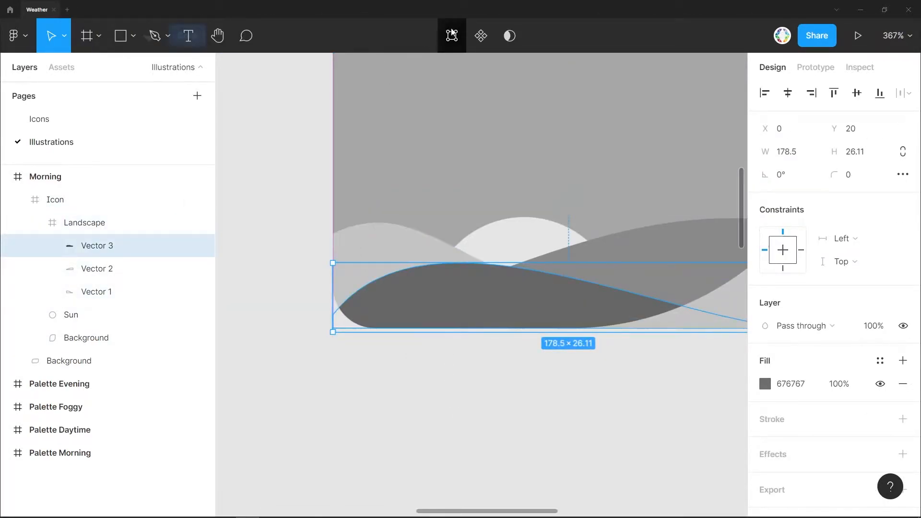
pyautogui.click(452, 35)
pyautogui.click(333, 328)
pyautogui.keyDown('shift'); pyautogui.click(334, 315); pyautogui.keyUp('shift')
pyautogui.hotkey('shift', 'Left')
pyautogui.hotkey('shift', 'Left')
pyautogui.hotkey('shift', 'Left')
pyautogui.hotkey('shift', 'Left')
pyautogui.hotkey('shift', 'Right')
pyautogui.hotkey('shift', 'Right')
pyautogui.press('Escape')
# - Reshape the dark front hill into a gentle slope descending to the right by adjusting its curve handles
pyautogui.scroll(-2, 408, 308)
pyautogui.click(322, 313)
pyautogui.moveTo(389, 230); pyautogui.dragTo(362, 226)
pyautogui.moveTo(322, 313)
pyautogui.mouseDown()
pyautogui.moveTo(349, 307)
pyautogui.moveTo(337, 308)
pyautogui.mouseUp()
pyautogui.hotkey('ctrl', 'z')
pyautogui.moveTo(653, 321); pyautogui.dragTo(403, 313)
pyautogui.press('Return')
# - Reshape the medium-grey right hill in Landscape by moving its edge point and curve handle, and finish editing the vector
pyautogui.doubleClick(603, 273)
pyautogui.moveTo(676, 252); pyautogui.dragTo(676, 263)
pyautogui.moveTo(489, 280); pyautogui.dragTo(564, 314)
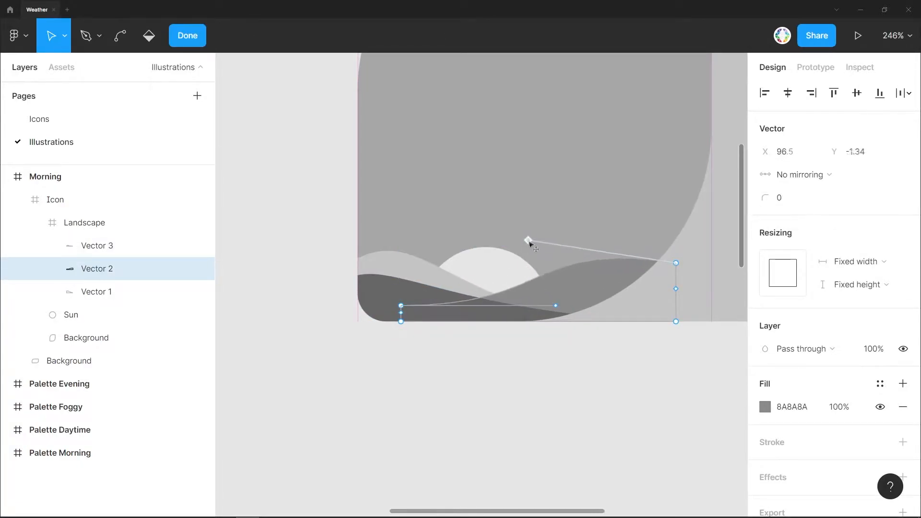
pyautogui.click(245, 185)
pyautogui.keyDown('ctrl'); pyautogui.scroll(-5, 250, 202); pyautogui.keyUp('ctrl')
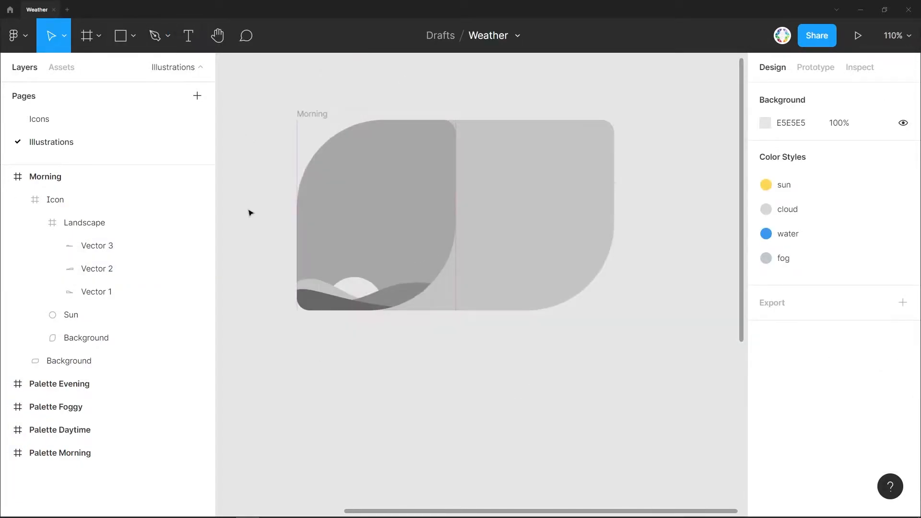
pyautogui.click(385, 298)
pyautogui.doubleClick(385, 299)
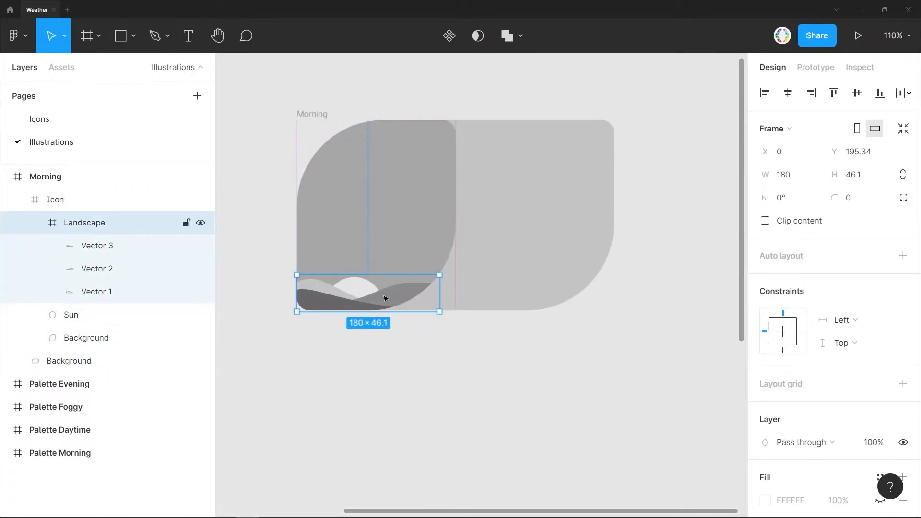
pyautogui.click(389, 345)
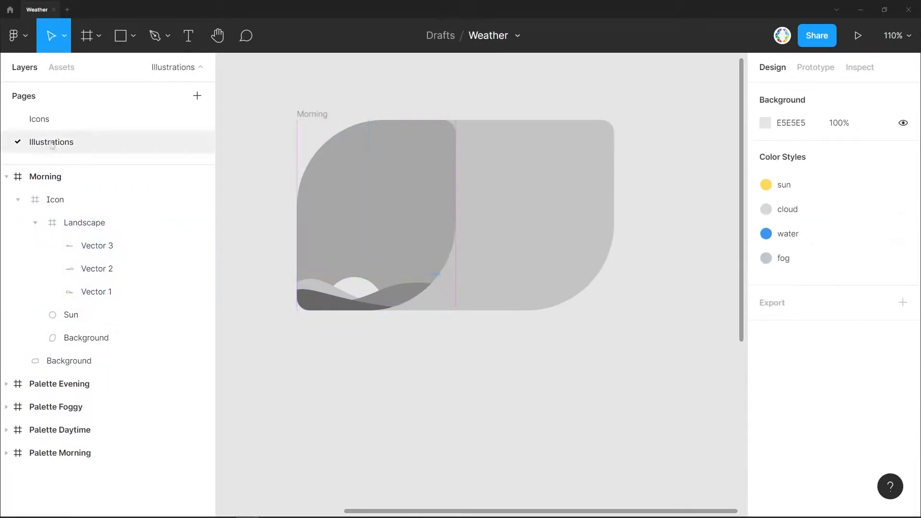
# - On the Icons page, combine the sunny, cloudy, rainy, cloudy-sunny and foggy frames into one component set as variants
pyautogui.click(39, 119)
pyautogui.click(324, 143)
pyautogui.keyDown('shift'); pyautogui.click(440, 144); pyautogui.keyUp('shift')
pyautogui.keyDown('shift'); pyautogui.click(552, 144); pyautogui.keyUp('shift')
pyautogui.keyDown('shift'); pyautogui.click(438, 265); pyautogui.keyUp('shift')
pyautogui.keyDown('shift'); pyautogui.click(552, 266); pyautogui.keyUp('shift')
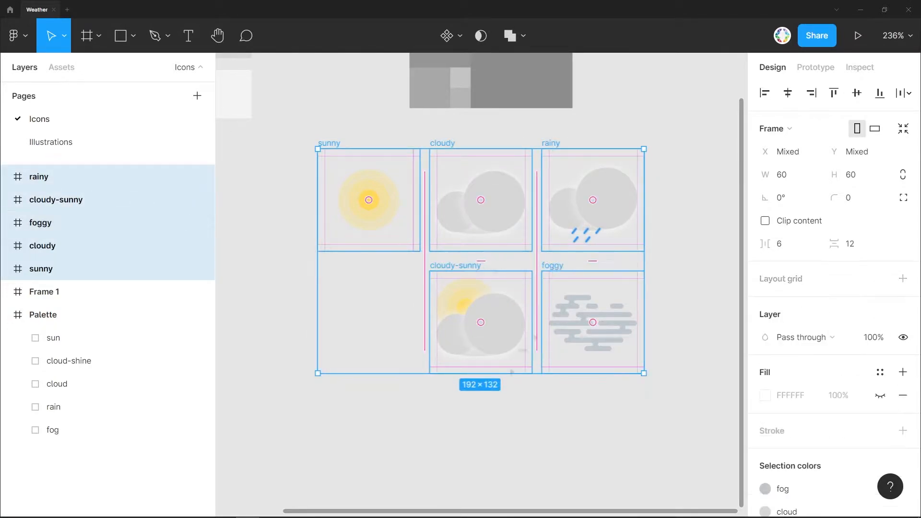
pyautogui.click(456, 35)
pyautogui.click(458, 105)
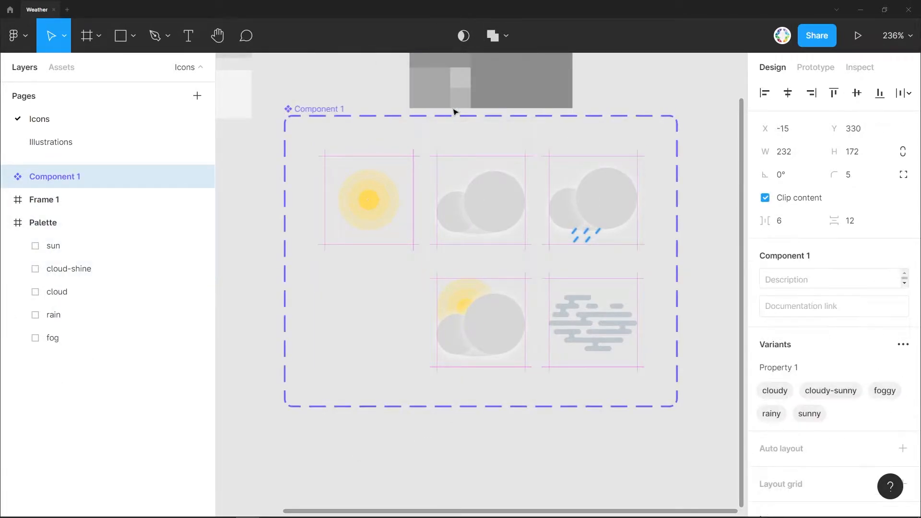
# - Rename the new component set as Weather Icon
pyautogui.click(297, 109)
pyautogui.write('Weather Icon')
pyautogui.press('Return')
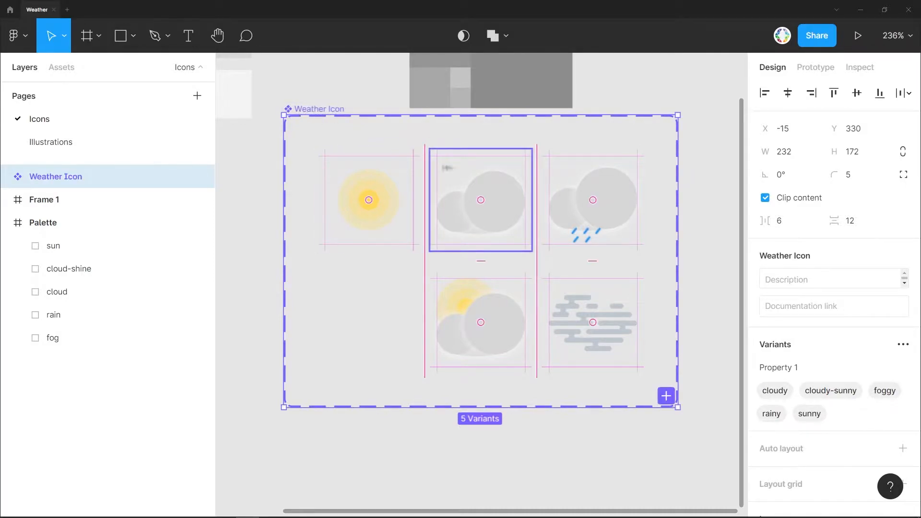
# - Duplicate the cloudy variant and place the copy in the empty spot beneath the sunny variant
pyautogui.click(457, 149)
pyautogui.hotkey('ctrl', 'c')
pyautogui.hotkey('ctrl', 'v')
pyautogui.moveTo(469, 177); pyautogui.dragTo(337, 273)
# - Detach the cloud style from the two circles of the copied cloud and fill them with FFFFFF
pyautogui.doubleClick(372, 331)
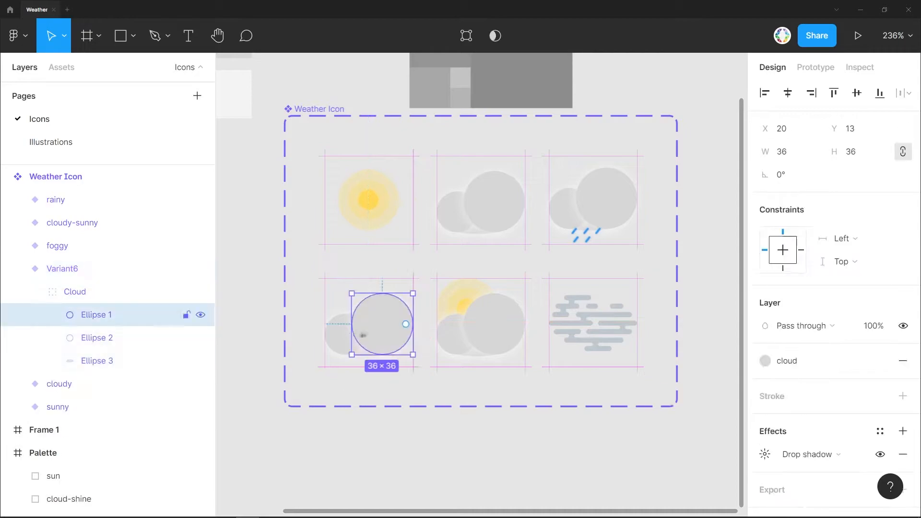
pyautogui.keyDown('shift'); pyautogui.click(343, 335); pyautogui.keyUp('shift')
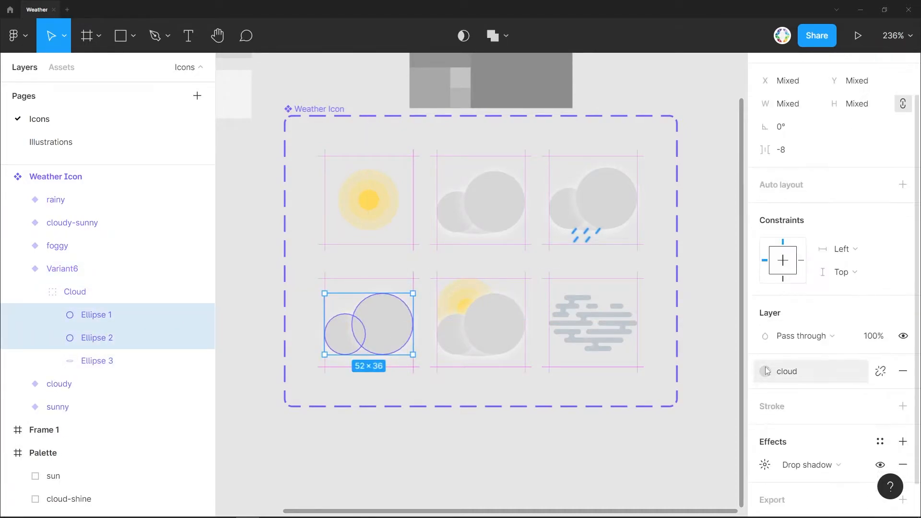
pyautogui.click(880, 371)
pyautogui.click(792, 392)
pyautogui.write('ffff')
pyautogui.press('Return')
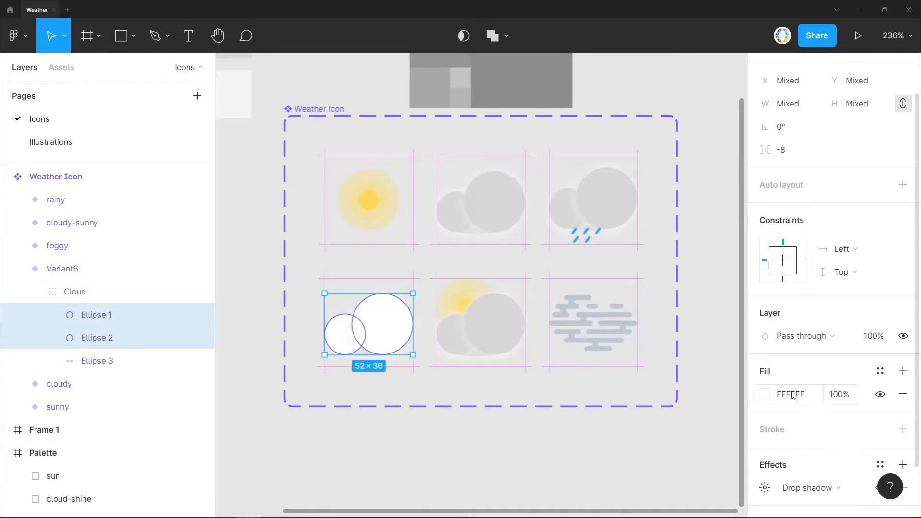
# - Save the white fill of the two cloud circles as a color style named cloud-alt
pyautogui.click(884, 377)
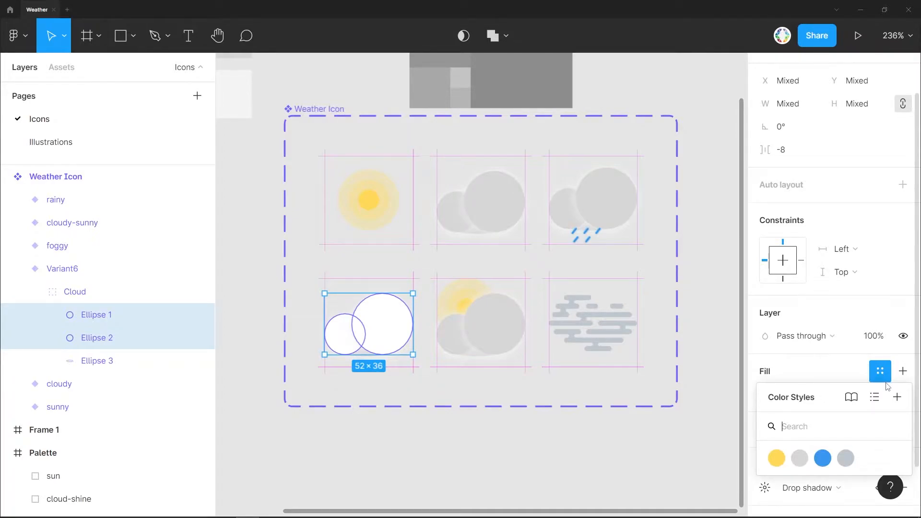
pyautogui.click(897, 397)
pyautogui.write('cloud-a')
pyautogui.press('BackSpace')
pyautogui.write('-alt')
pyautogui.press('Return')
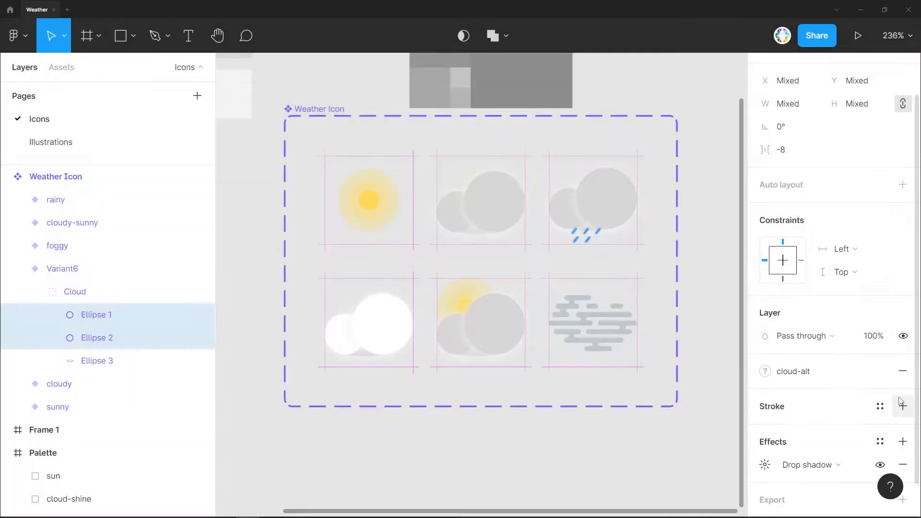
# - Apply the cloud-alt color style to the flat ellipse at the base of the white cloud
pyautogui.click(379, 367)
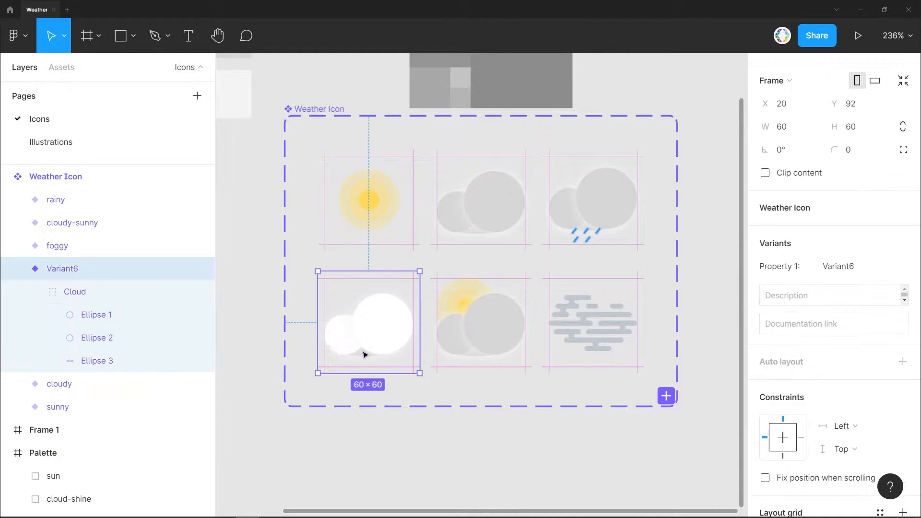
pyautogui.click(362, 351)
pyautogui.click(880, 334)
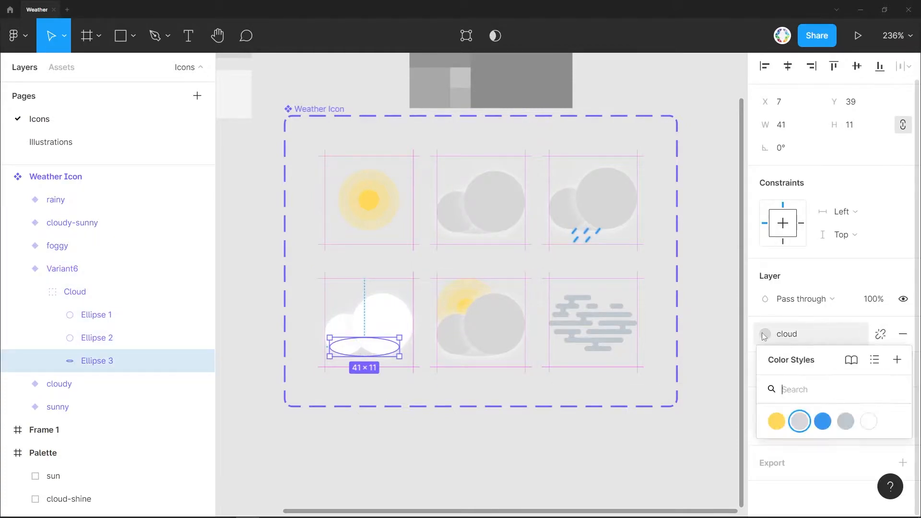
pyautogui.click(866, 419)
pyautogui.click(388, 388)
# - Rename the white cloud variant as cloudy-alt
pyautogui.doubleClick(144, 268)
pyautogui.write('cloudy-alt')
pyautogui.press('Return')
pyautogui.click(17, 269)
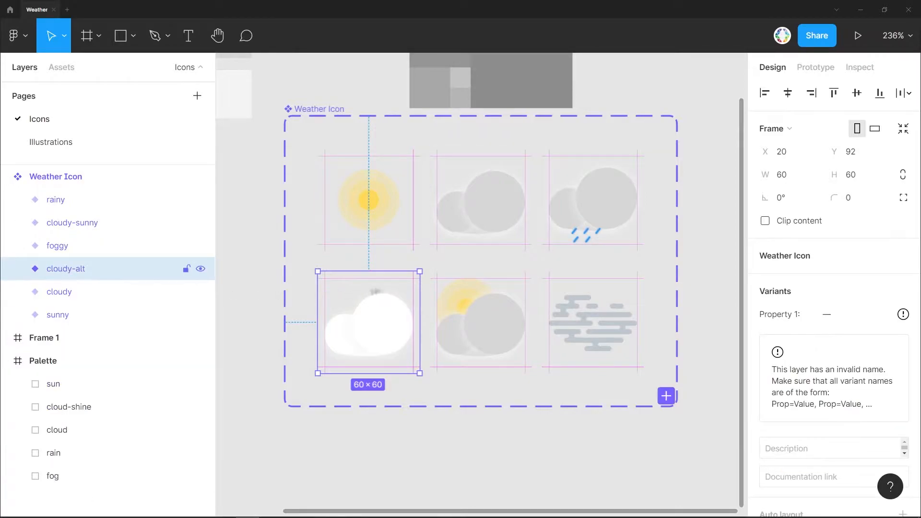
# - Duplicate the rainy and cloudy-sunny variants and move the copies below the existing rows of the Weather Icon set
pyautogui.click(578, 167)
pyautogui.keyDown('shift'); pyautogui.click(489, 292); pyautogui.keyUp('shift')
pyautogui.hotkey('ctrl', 'c')
pyautogui.hotkey('ctrl', 'v')
pyautogui.moveTo(617, 193); pyautogui.dragTo(472, 397)
pyautogui.click(549, 413)
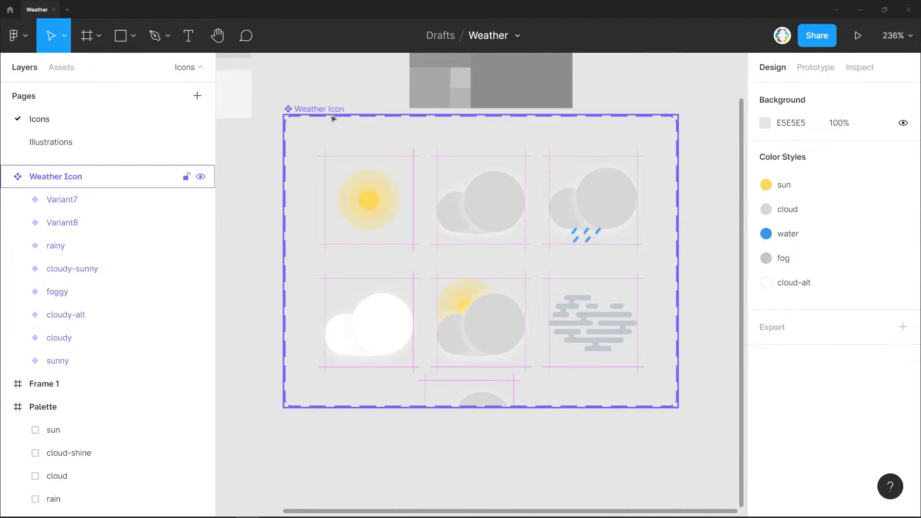
# - Extend the Weather Icon component set downward to a height of 240
pyautogui.click(334, 118)
pyautogui.scroll(-5, 535, 417)
pyautogui.scroll(2, 374, 395)
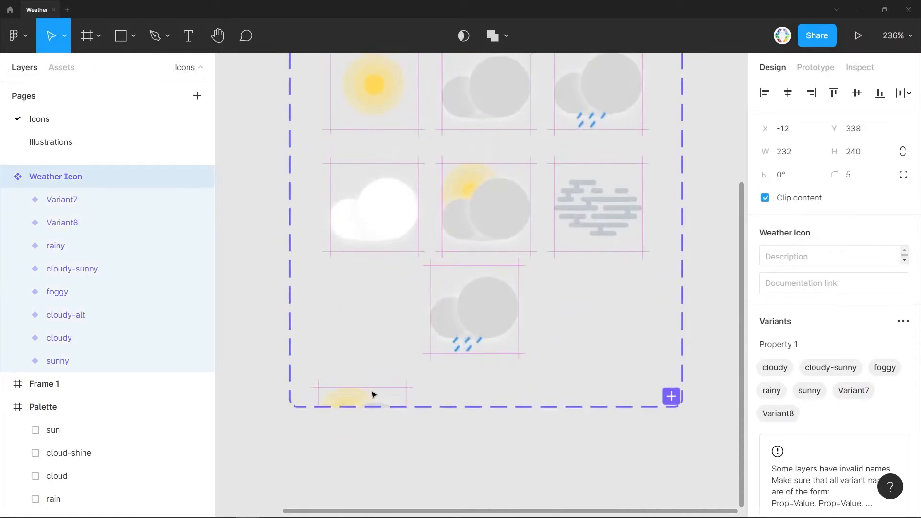
# - Align the copied cloudy-sunny variant beneath cloudy-alt and move the rainy copy into the third row
pyautogui.scroll(-1, 375, 382)
pyautogui.moveTo(375, 370); pyautogui.dragTo(383, 263)
pyautogui.moveTo(450, 258); pyautogui.dragTo(554, 303)
pyautogui.scroll(2, 444, 360)
pyautogui.scroll(-1, 408, 346)
pyautogui.moveTo(376, 322); pyautogui.dragTo(376, 327)
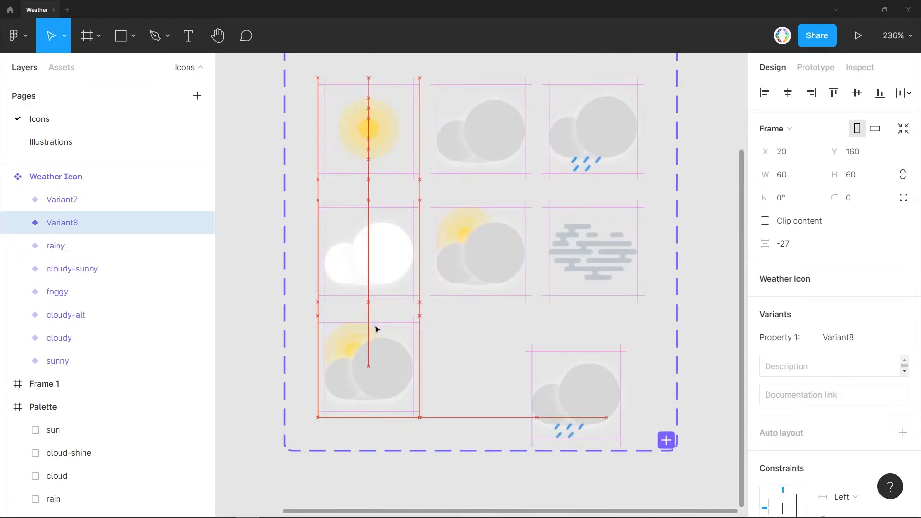
# - Set the vertical spacing between cloudy-alt and the cloudy-sunny copy to 12, and place the rainy copy beside it
pyautogui.keyDown('shift'); pyautogui.click(389, 274); pyautogui.keyUp('shift')
pyautogui.click(386, 159)
pyautogui.keyDown('shift'); pyautogui.click(386, 214); pyautogui.keyUp('shift')
pyautogui.keyDown('shift'); pyautogui.click(397, 354); pyautogui.keyUp('shift')
pyautogui.click(427, 330)
pyautogui.click(391, 284)
pyautogui.keyDown('shift'); pyautogui.click(394, 339); pyautogui.keyUp('shift')
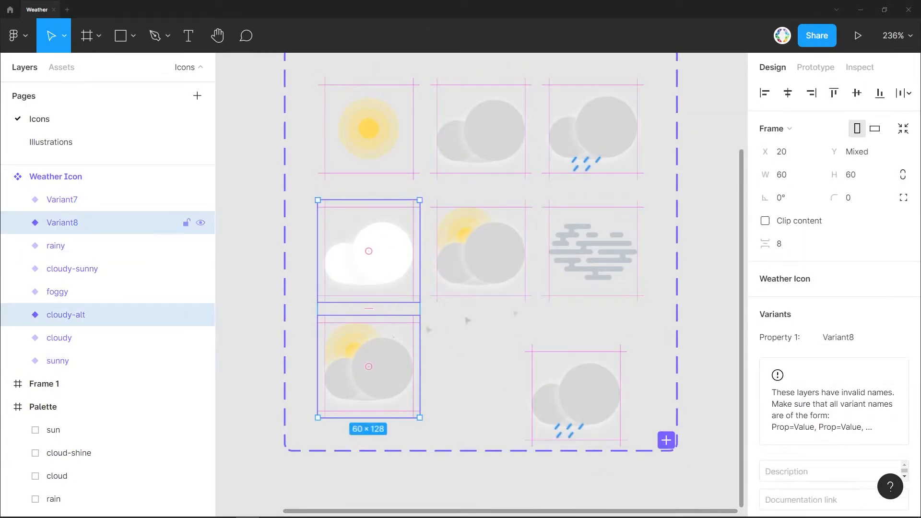
pyautogui.write('12')
pyautogui.press('Return')
pyautogui.moveTo(587, 363); pyautogui.dragTo(497, 339)
# - Apply the cloud-alt color style to all cloud ellipses in the copied cloudy-sunny and rainy variants
pyautogui.click(373, 396)
pyautogui.keyDown('ctrl'); pyautogui.click(373, 397); pyautogui.keyUp('ctrl')
pyautogui.keyDown('ctrl'); pyautogui.keyDown('shift'); pyautogui.click(345, 399); pyautogui.keyUp('shift'); pyautogui.keyUp('ctrl')
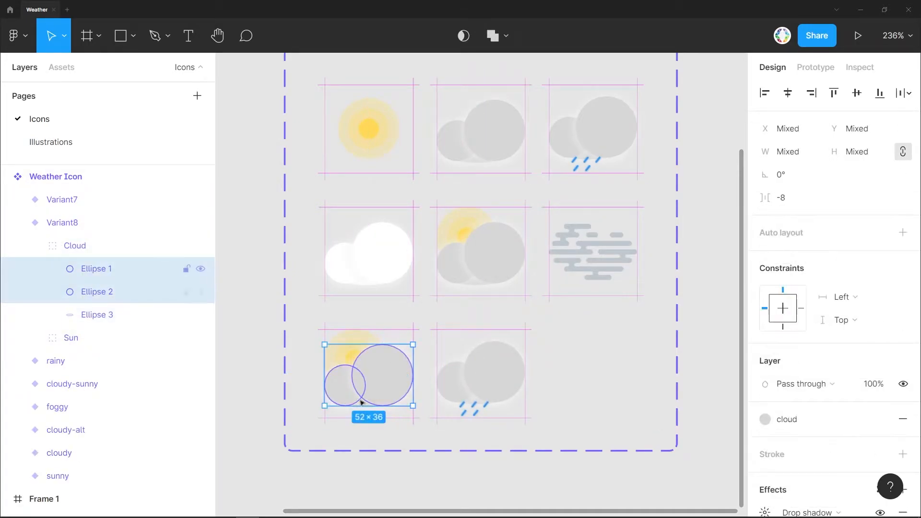
pyautogui.keyDown('ctrl'); pyautogui.keyDown('shift'); pyautogui.click(455, 394); pyautogui.keyUp('shift'); pyautogui.keyUp('ctrl')
pyautogui.keyDown('ctrl'); pyautogui.keyDown('shift'); pyautogui.click(483, 396); pyautogui.keyUp('shift'); pyautogui.keyUp('ctrl')
pyautogui.scroll(5, 484, 410)
pyautogui.keyDown('ctrl'); pyautogui.keyDown('shift'); pyautogui.click(440, 352); pyautogui.keyUp('shift'); pyautogui.keyUp('ctrl')
pyautogui.hscroll(-7, 438, 352)
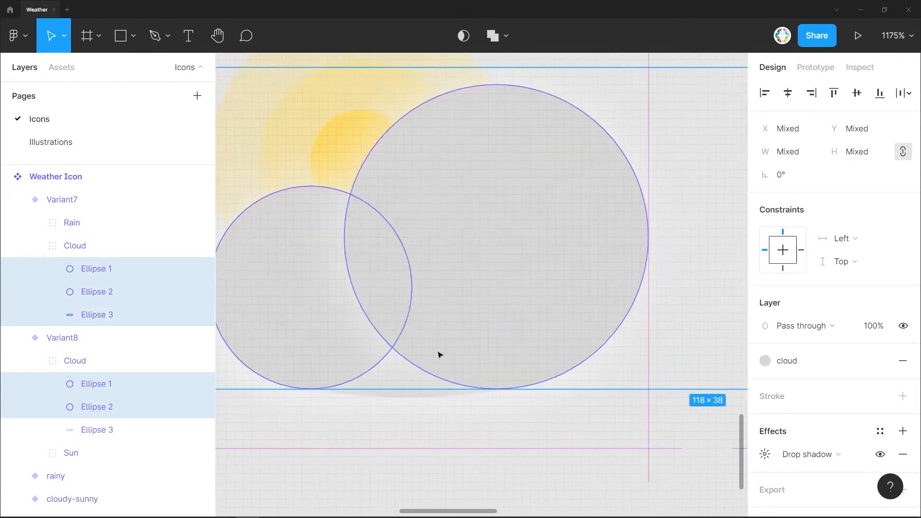
pyautogui.scroll(-3, 480, 365)
pyautogui.keyDown('ctrl'); pyautogui.keyDown('shift'); pyautogui.click(559, 376); pyautogui.keyUp('shift'); pyautogui.keyUp('ctrl')
pyautogui.scroll(-10, 556, 376)
pyautogui.click(819, 361)
pyautogui.click(870, 447)
pyautogui.click(613, 367)
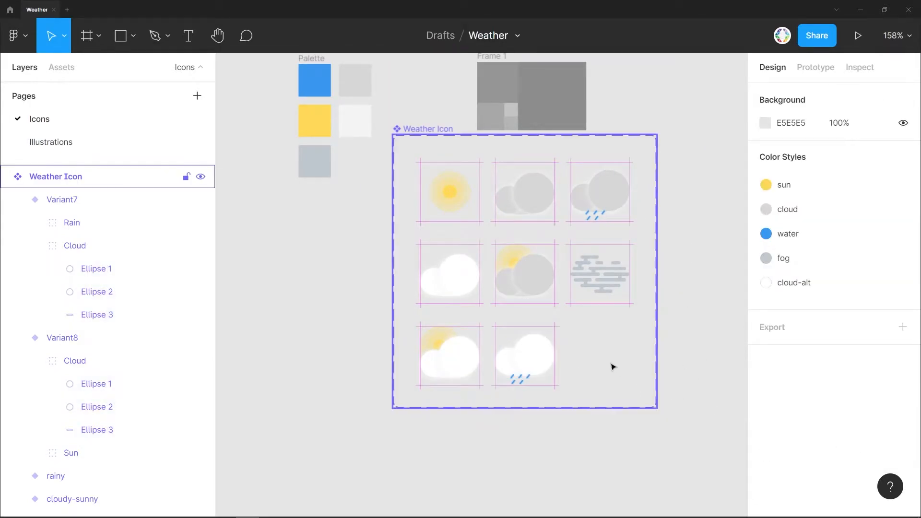
# - Create an instance of the cloudy-alt variant beside the Weather Icon set on the Icons page
pyautogui.click(51, 142)
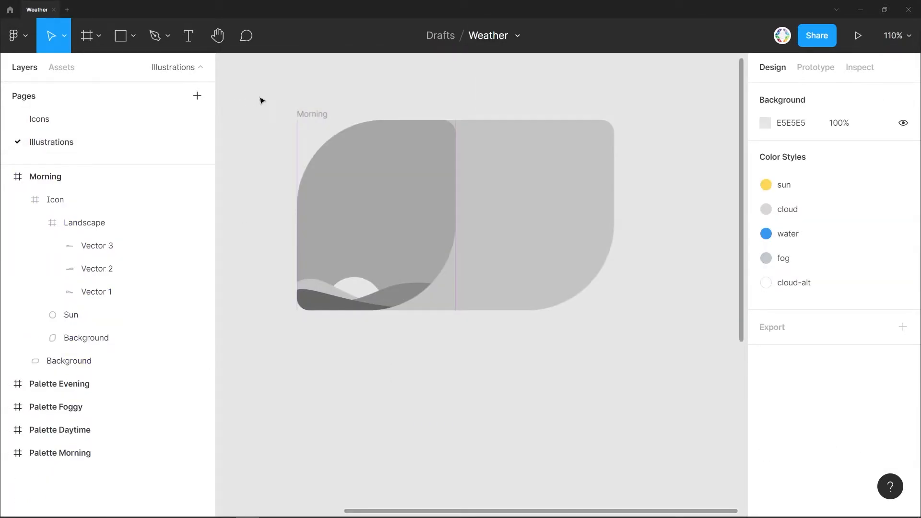
pyautogui.click(117, 118)
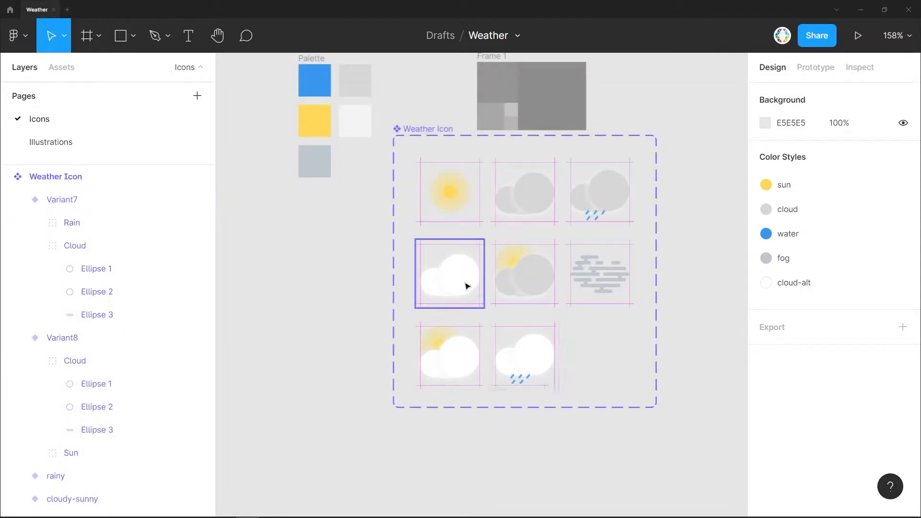
pyautogui.moveTo(465, 265); pyautogui.dragTo(294, 304)
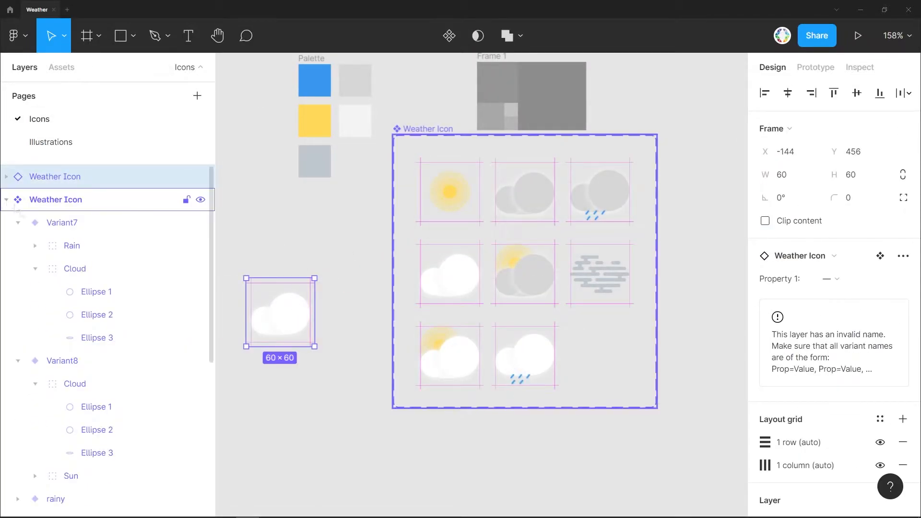
# - Rename the white-cloud sunny variant as cloudy-sunny-alt and collapse the expanded variant layers
pyautogui.doubleClick(62, 363)
pyautogui.scroll(-3, 62, 365)
pyautogui.write('cou')
pyautogui.write('ldy-sunny-a')
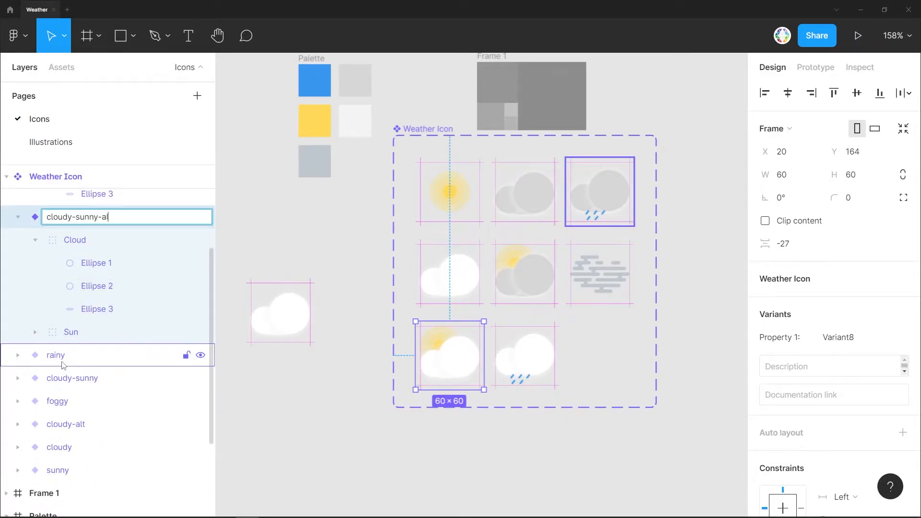
pyautogui.write('lt')
pyautogui.press('Return')
pyautogui.click(18, 217)
pyautogui.scroll(3, 48, 240)
pyautogui.click(18, 223)
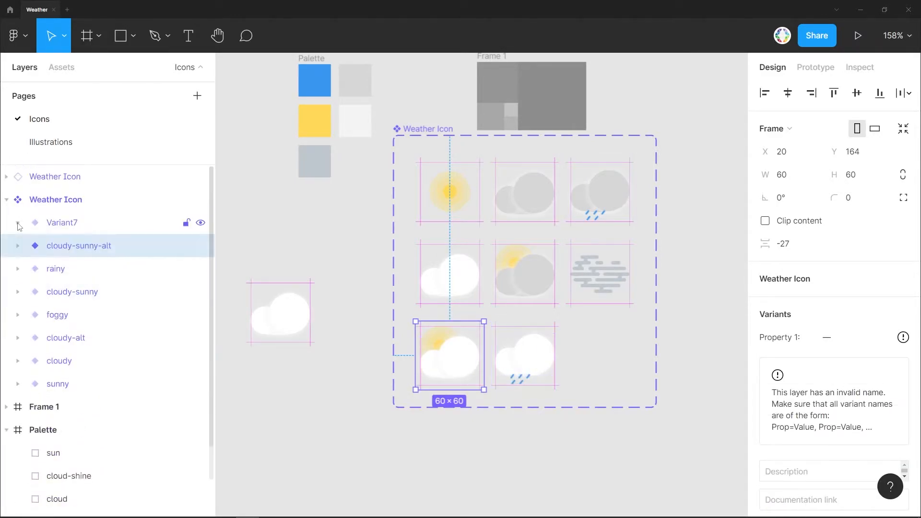
# - Rename the white-cloud rain variant as rainy-alt
pyautogui.doubleClick(65, 223)
pyautogui.write('rainy-alt')
pyautogui.press('Return')
# - Move the white cloud instance to the Illustrations page, scale it to 120 × 120 inside Icon and center it horizontally
pyautogui.click(304, 298)
pyautogui.hotkey('ctrl', 'c')
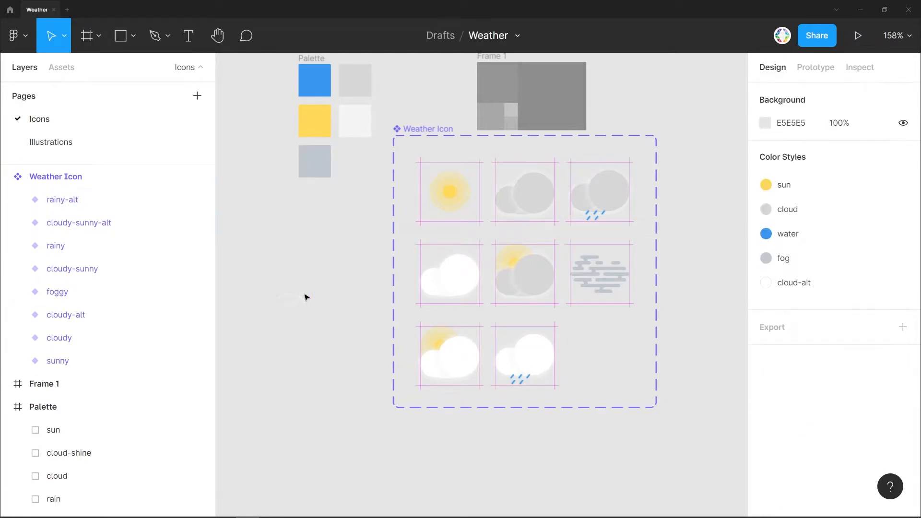
pyautogui.click(57, 144)
pyautogui.hotkey('ctrl', 'v')
pyautogui.moveTo(492, 288); pyautogui.dragTo(424, 235)
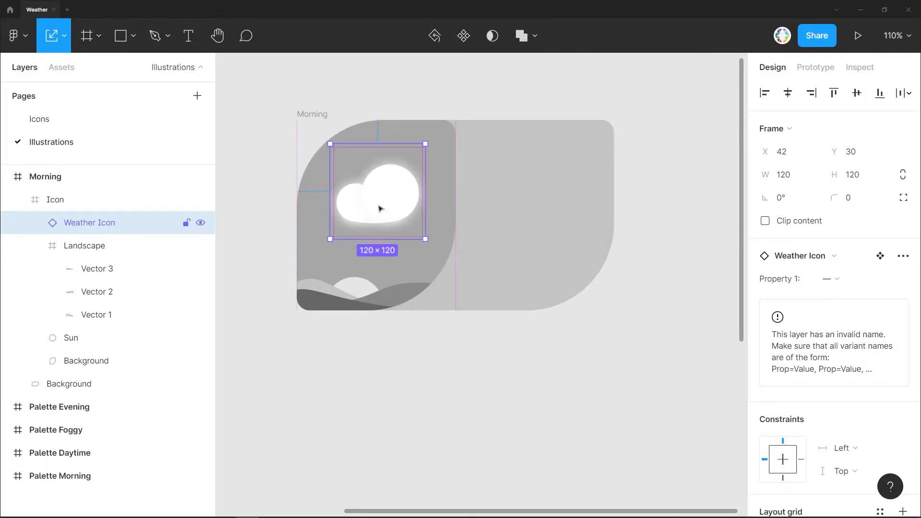
pyautogui.click(788, 93)
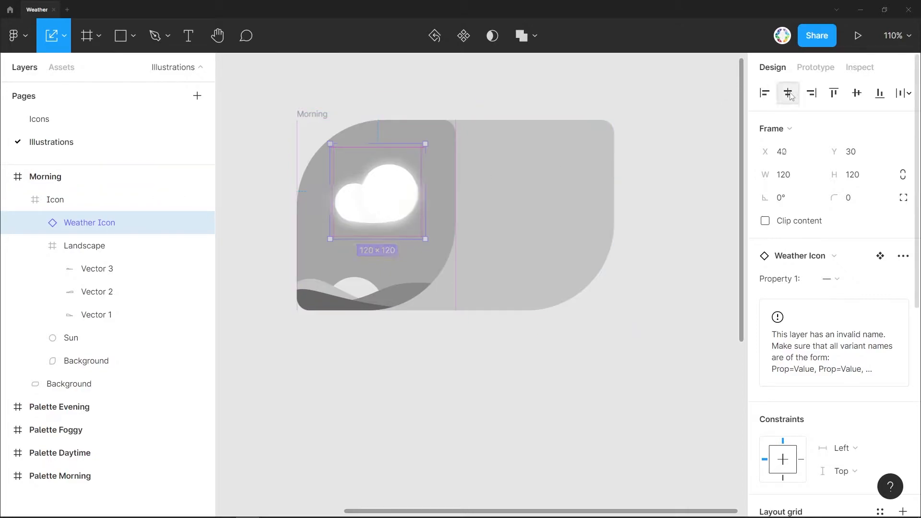
pyautogui.click(438, 364)
# - Open the Icons page and select all variants in the Weather Icon set
pyautogui.click(84, 116)
pyautogui.keyDown('ctrl'); pyautogui.click(462, 191); pyautogui.keyUp('ctrl')
pyautogui.click(18, 361)
pyautogui.click(64, 363)
pyautogui.keyDown('shift'); pyautogui.click(64, 200); pyautogui.keyUp('shift')
pyautogui.click(18, 200)
pyautogui.click(18, 199)
pyautogui.click(73, 204)
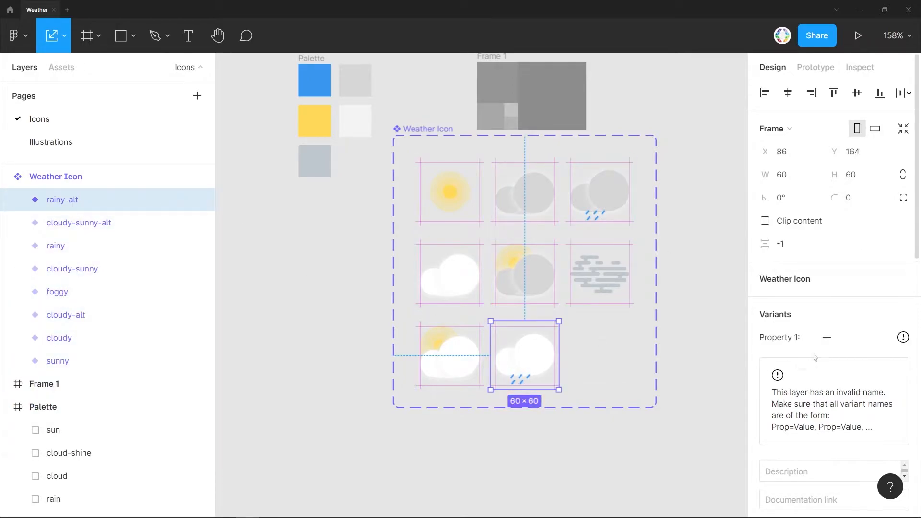
pyautogui.scroll(-5, 830, 288)
pyautogui.keyDown('shift'); pyautogui.click(72, 360); pyautogui.keyUp('shift')
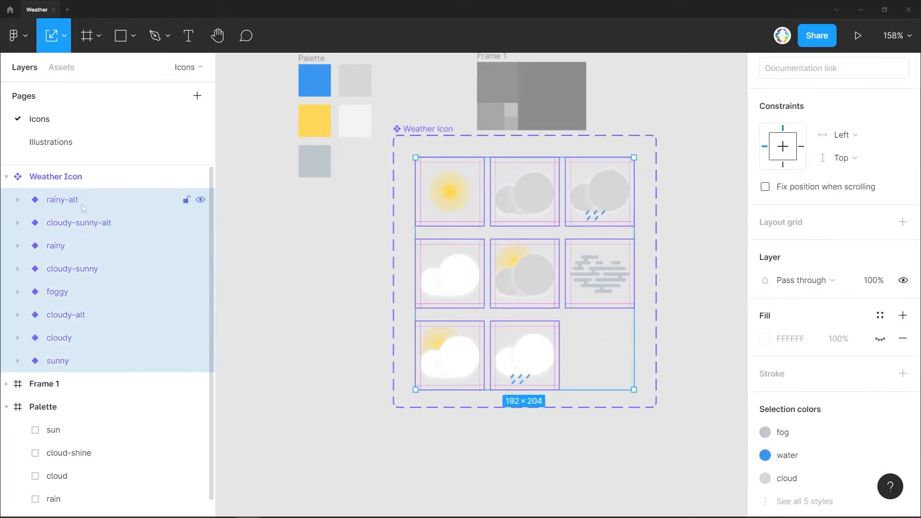
# - Hide the layout grids on the Weather Icon variants, collapse their layers and return to the Illustrations page
pyautogui.click(88, 209)
pyautogui.click(79, 222)
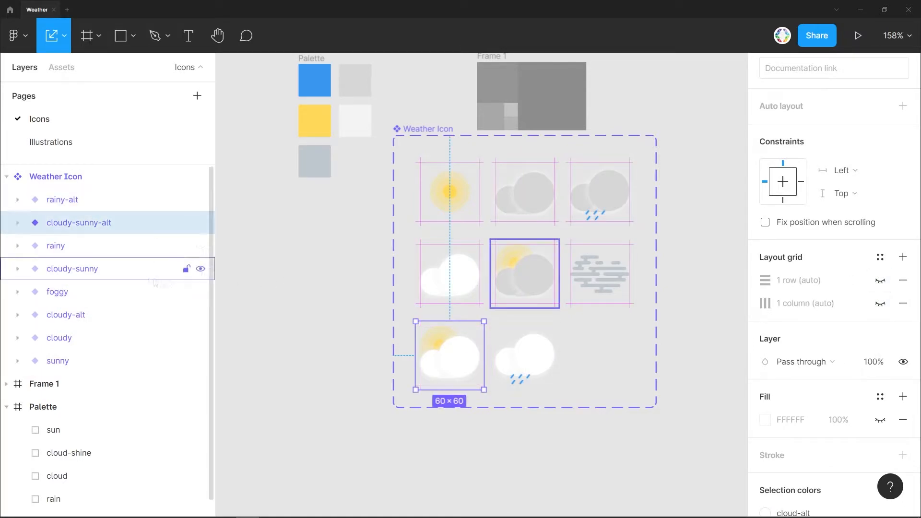
pyautogui.click(86, 246)
pyautogui.click(101, 279)
pyautogui.click(72, 293)
pyautogui.click(57, 320)
pyautogui.press('Tab')
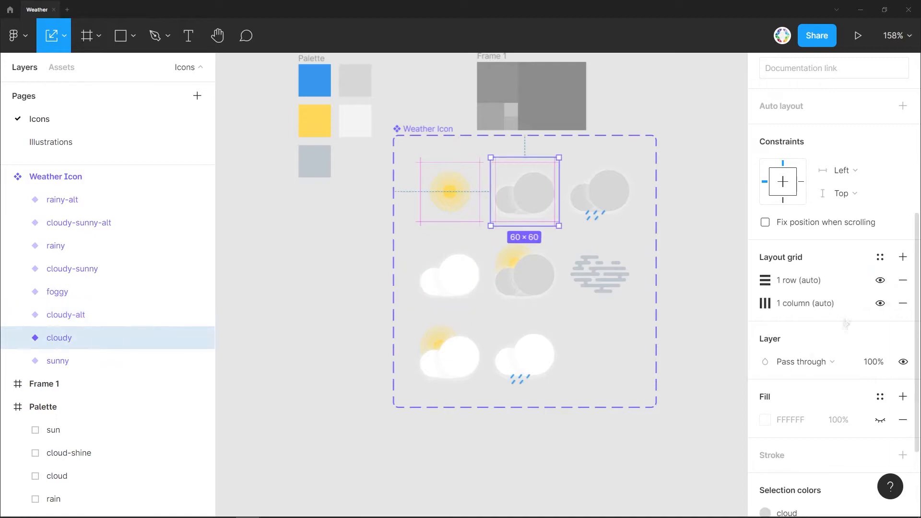
pyautogui.press('Tab')
pyautogui.click(50, 142)
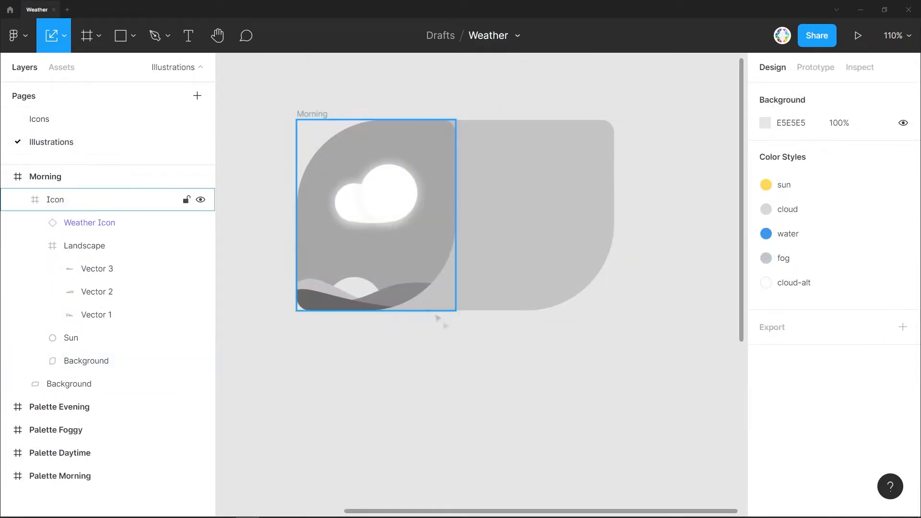
# - Change the fill of the Background inside Icon to a radial gradient running from the hills to the upper-right corner
pyautogui.scroll(1, 317, 296)
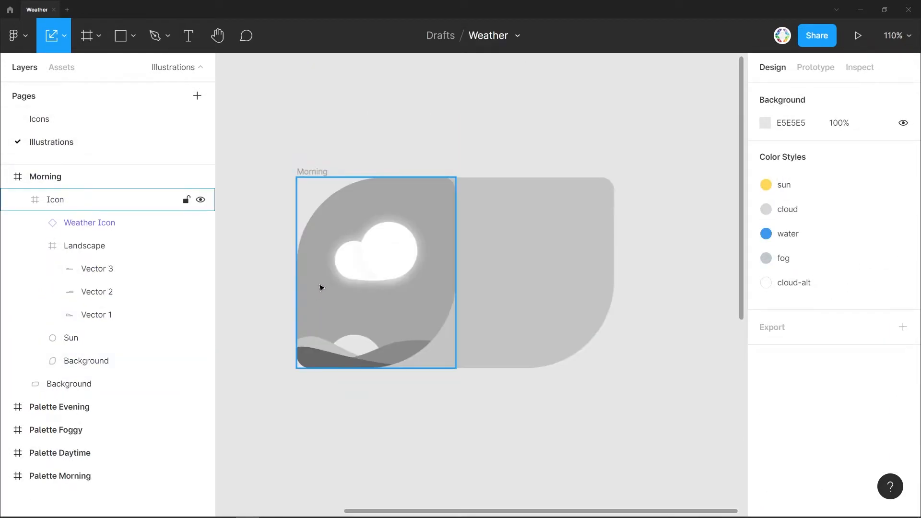
pyautogui.hscroll(-2, 321, 288)
pyautogui.moveTo(431, 173); pyautogui.dragTo(371, 80)
pyautogui.hscroll(-2, 557, 220)
pyautogui.scroll(1, 556, 219)
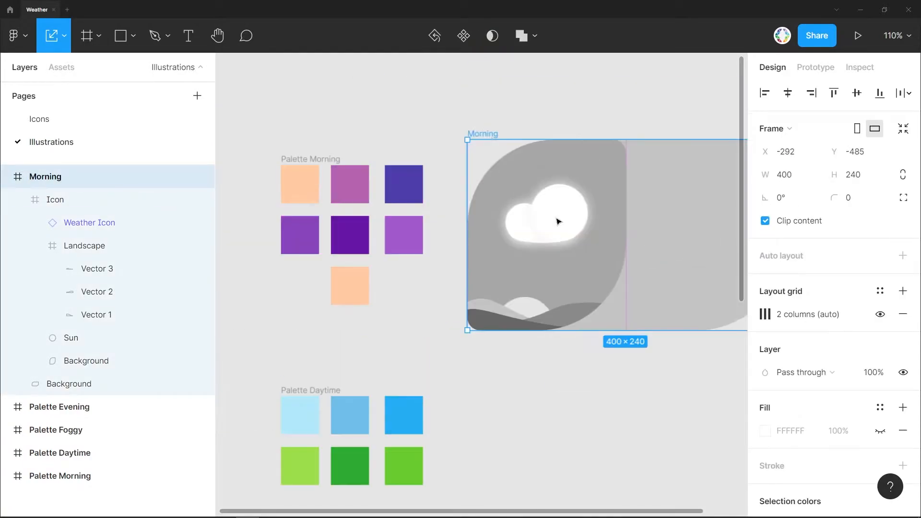
pyautogui.doubleClick(523, 161)
pyautogui.click(766, 407)
pyautogui.click(592, 142)
pyautogui.click(607, 155)
pyautogui.hscroll(3, 432, 240)
pyautogui.moveTo(374, 330); pyautogui.dragTo(353, 324)
pyautogui.click(600, 90)
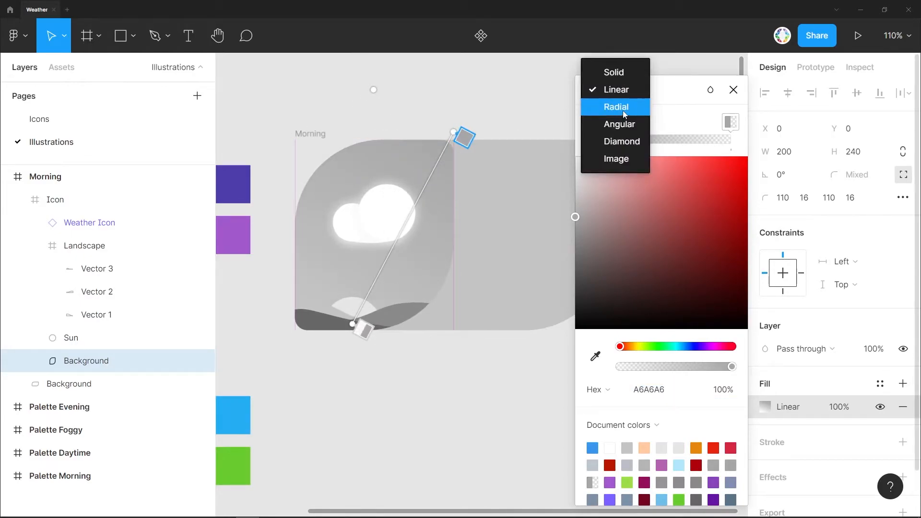
pyautogui.click(620, 106)
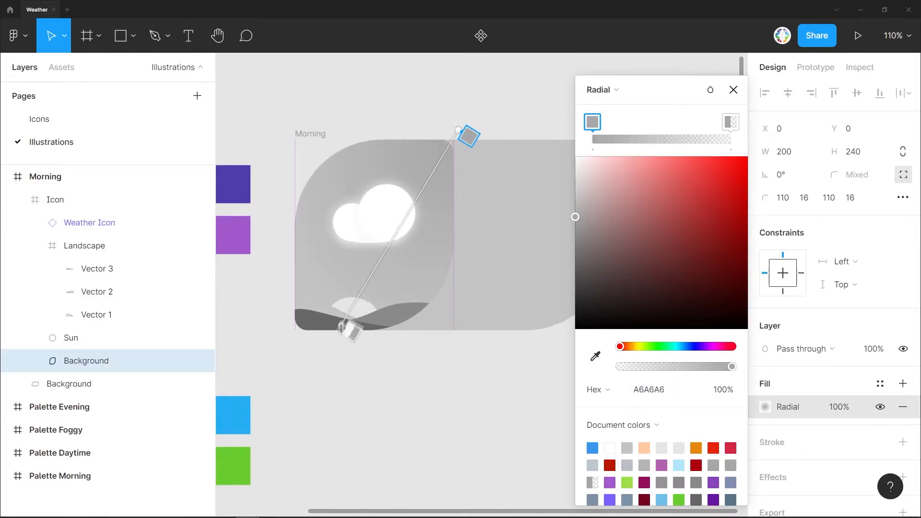
# - Sample the gradient stops from Palette Morning: peach at the start, magenta B562AE in the middle and indigo 4E3CA9 at the end
pyautogui.hscroll(-2, 343, 330)
pyautogui.click(596, 357)
pyautogui.click(257, 193)
pyautogui.click(595, 357)
pyautogui.click(293, 185)
pyautogui.click(730, 121)
pyautogui.click(595, 356)
pyautogui.click(347, 184)
# - Lower the gradient's centre to the Background's bottom edge and shift the magenta stop slightly toward the peach one
pyautogui.moveTo(573, 130)
pyautogui.mouseDown()
pyautogui.moveTo(468, 326)
pyautogui.moveTo(457, 310)
pyautogui.moveTo(569, 142)
pyautogui.mouseUp()
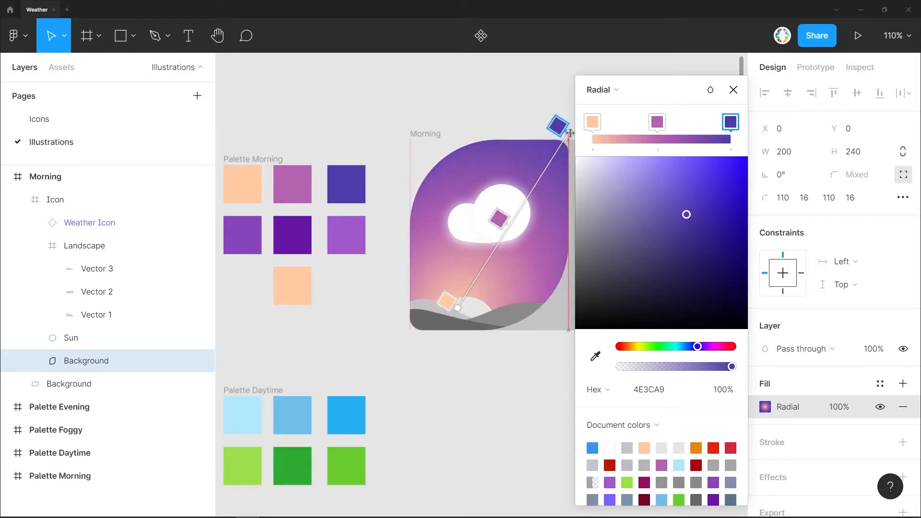
pyautogui.moveTo(459, 308); pyautogui.dragTo(459, 332)
pyautogui.hscroll(3, 451, 307)
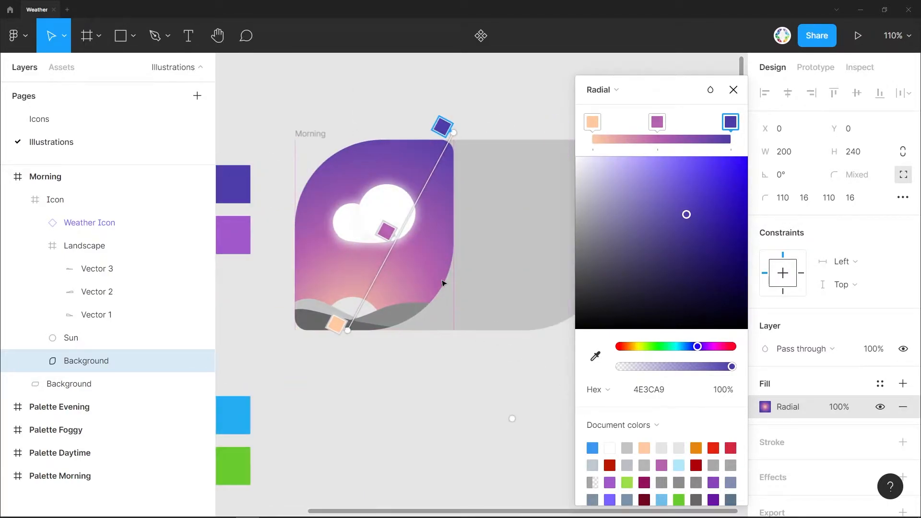
pyautogui.moveTo(658, 125); pyautogui.dragTo(650, 133)
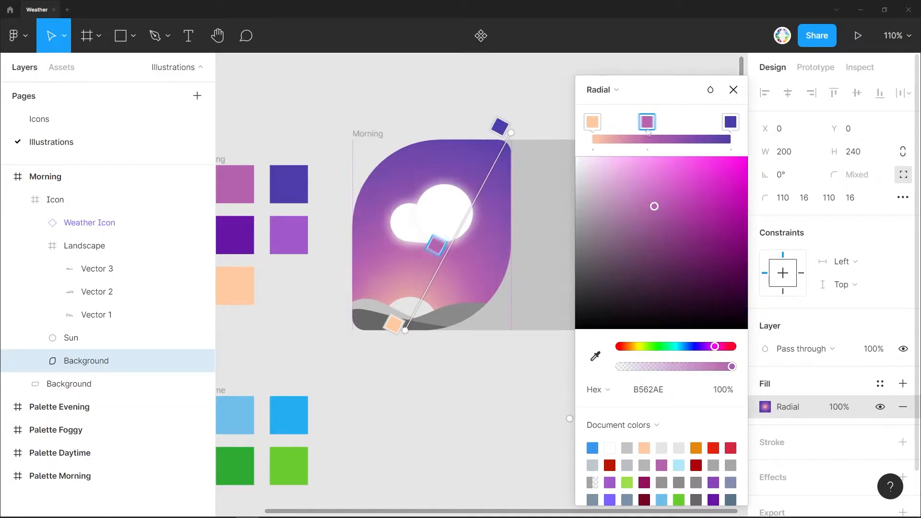
pyautogui.press('Escape')
pyautogui.press('Escape')
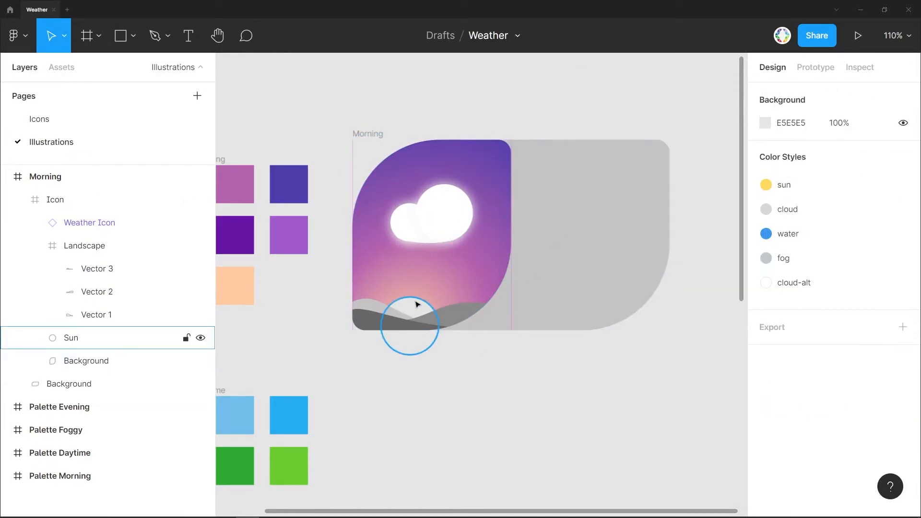
# - Fill the Sun circle with the peach FFCAA2 sampled from Palette Morning
pyautogui.click(413, 319)
pyautogui.click(766, 384)
pyautogui.click(596, 356)
pyautogui.click(235, 286)
pyautogui.press('Escape')
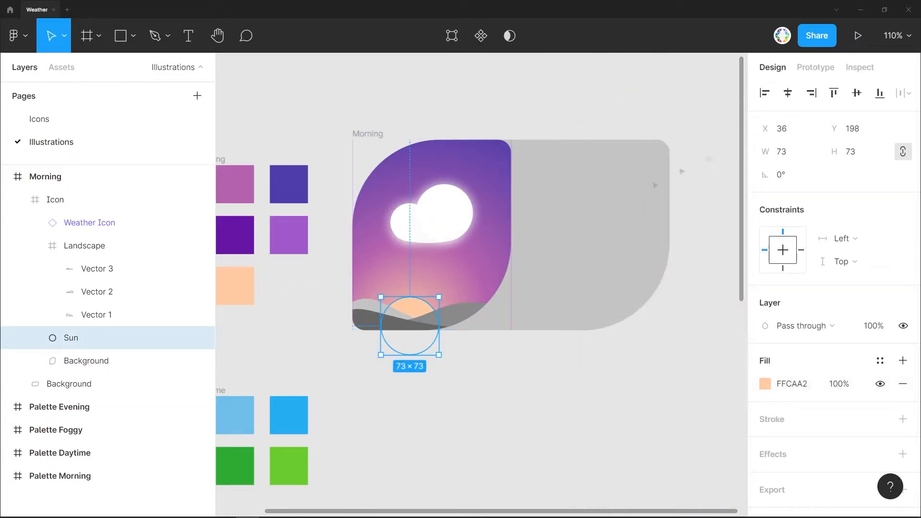
# - Fill the back-left hill with purple 8845BA and the front hill with dark purple 6715A4 from Palette Morning
pyautogui.hscroll(-3, 504, 302)
pyautogui.click(477, 308)
pyautogui.click(765, 384)
pyautogui.click(596, 356)
pyautogui.click(307, 228)
pyautogui.click(489, 316)
pyautogui.click(766, 384)
pyautogui.click(595, 356)
pyautogui.click(350, 235)
# - Fill the right hill with light purple A15ACD from Palette Morning
pyautogui.click(565, 320)
pyautogui.click(765, 384)
pyautogui.click(596, 357)
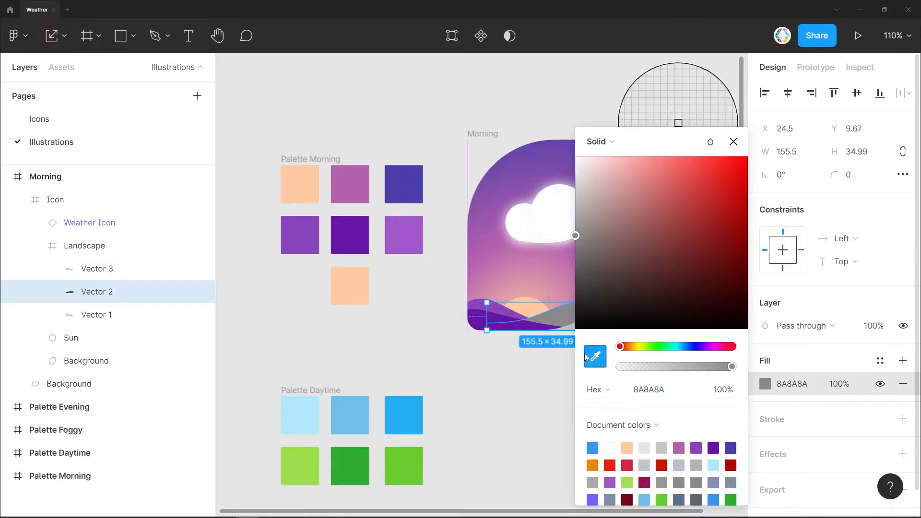
pyautogui.click(404, 235)
pyautogui.press('Escape')
pyautogui.click(539, 378)
# - Add a second fill at 20% to the back-left hill and make it a linear gradient
pyautogui.hscroll(2, 487, 348)
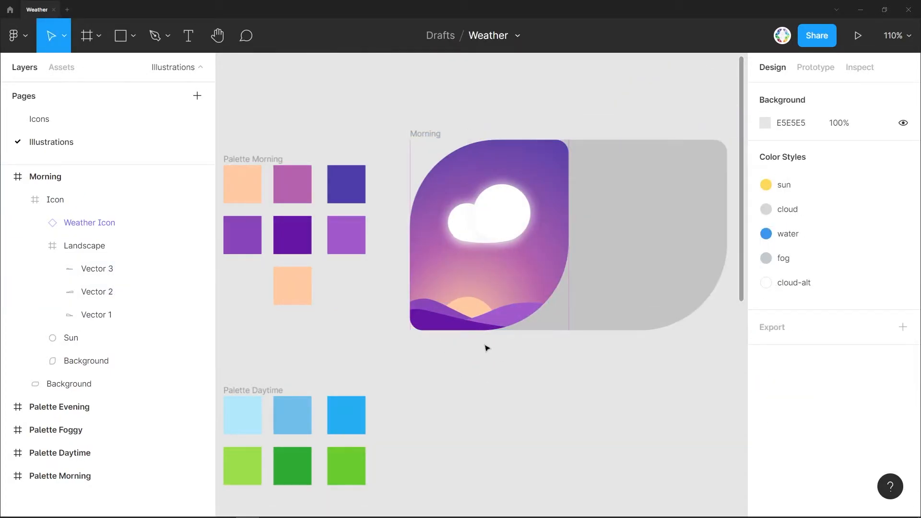
pyautogui.keyDown('ctrl'); pyautogui.click(440, 307); pyautogui.keyUp('ctrl')
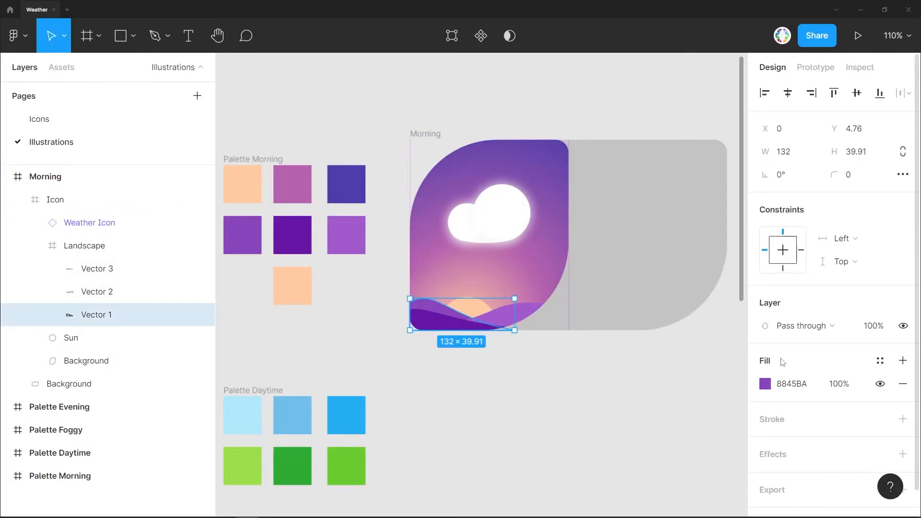
pyautogui.click(903, 361)
pyautogui.click(765, 384)
pyautogui.click(611, 139)
pyautogui.click(617, 158)
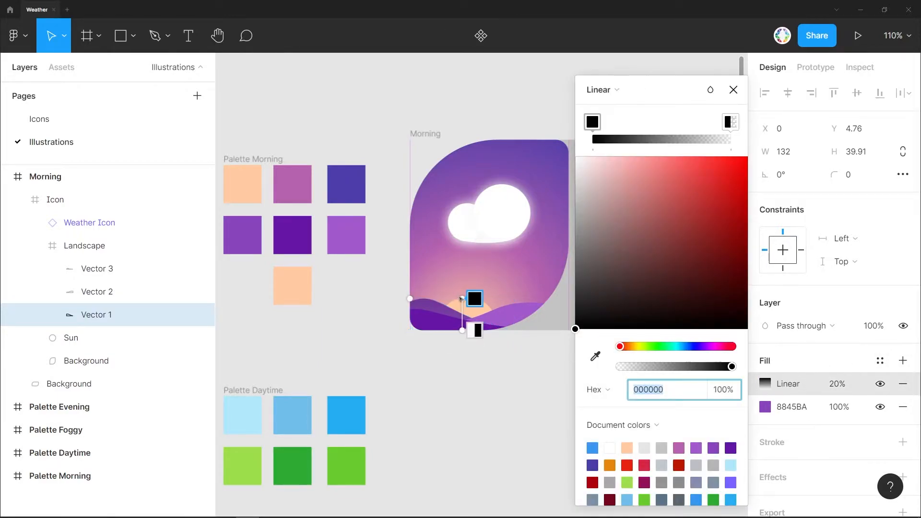
# - Make both gradient stops white and run the fade from the back-left hill's left edge toward its right slope
pyautogui.moveTo(421, 306); pyautogui.dragTo(416, 304)
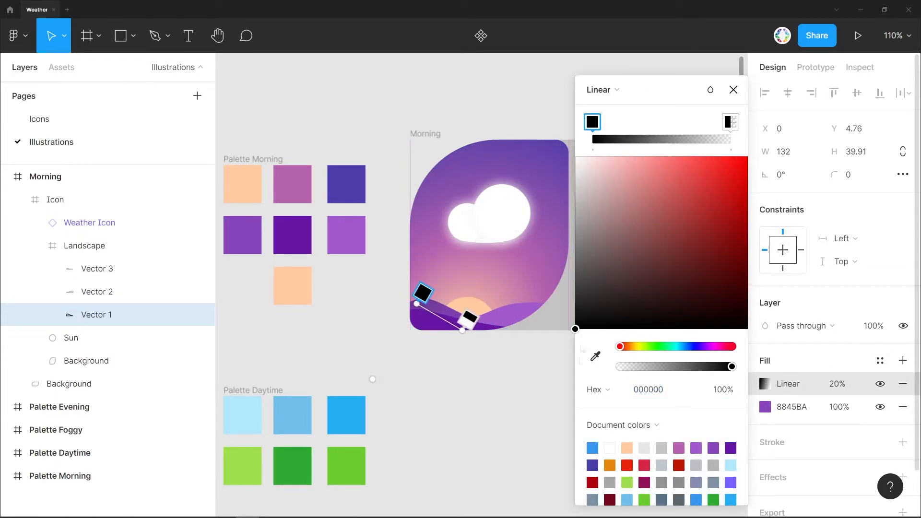
pyautogui.moveTo(586, 309); pyautogui.dragTo(565, 132)
pyautogui.click(727, 122)
pyautogui.moveTo(628, 209); pyautogui.dragTo(565, 133)
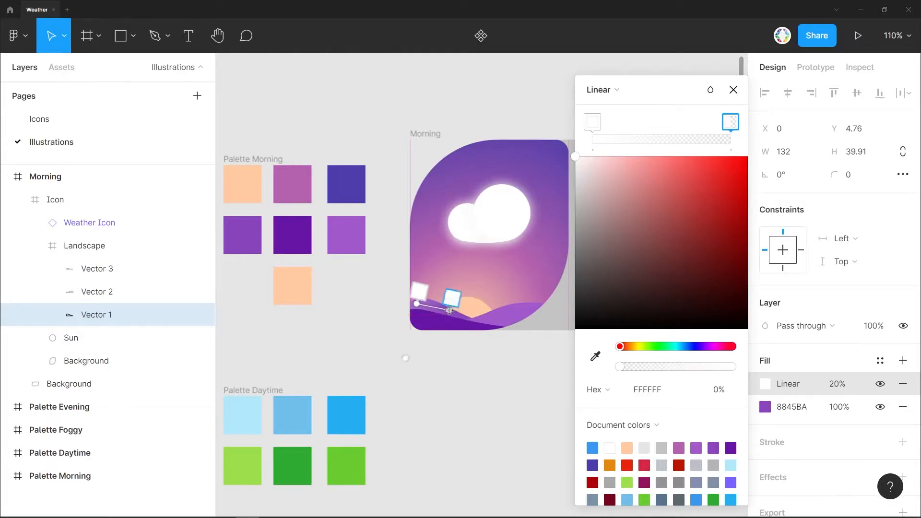
pyautogui.scroll(5, 436, 305)
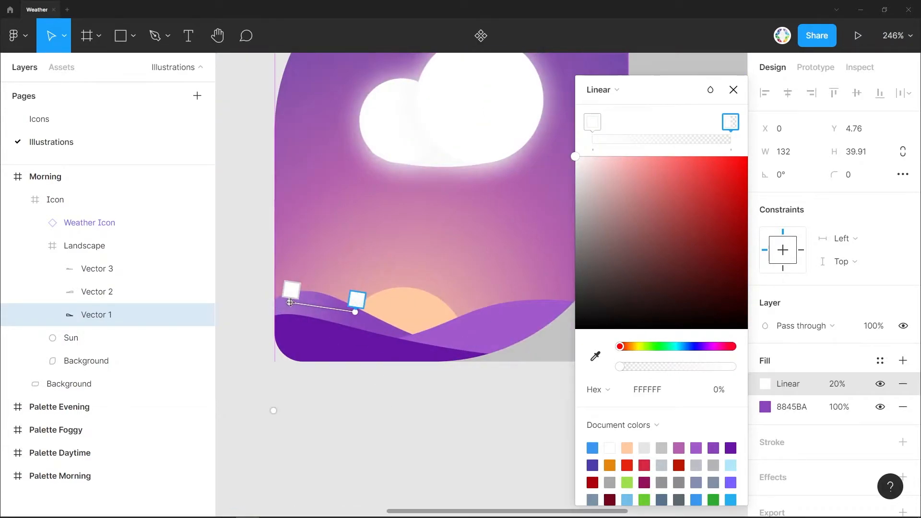
pyautogui.click(733, 90)
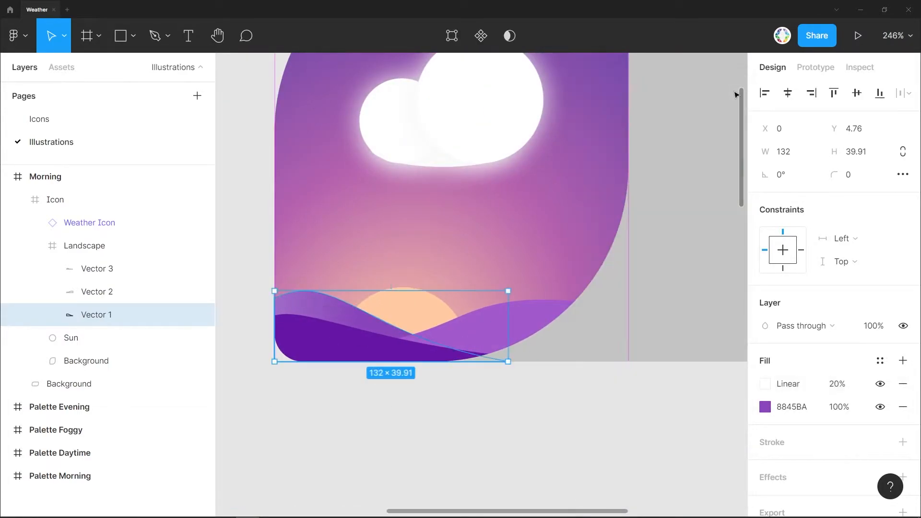
# - Add a 20% linear gradient fill to the front hill with both stops white
pyautogui.click(329, 342)
pyautogui.click(902, 360)
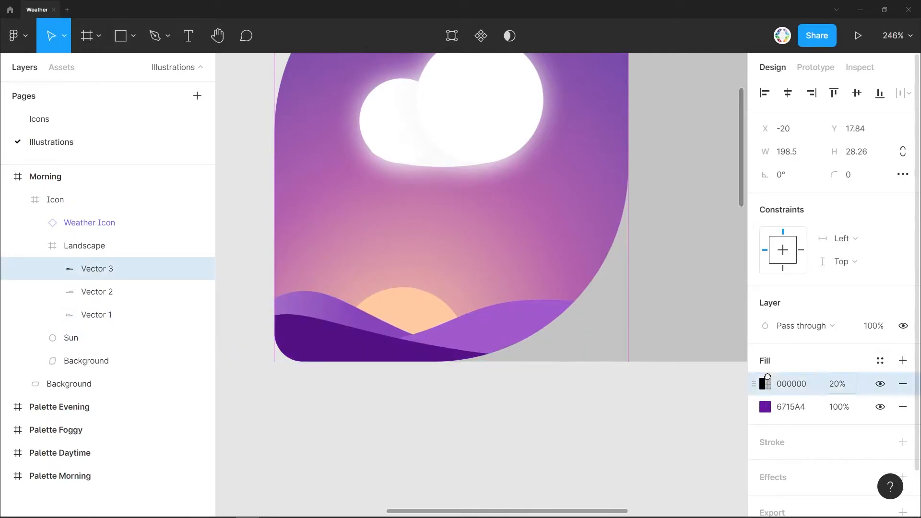
pyautogui.click(765, 384)
pyautogui.click(603, 140)
pyautogui.click(605, 158)
pyautogui.write('fff')
pyautogui.click(730, 122)
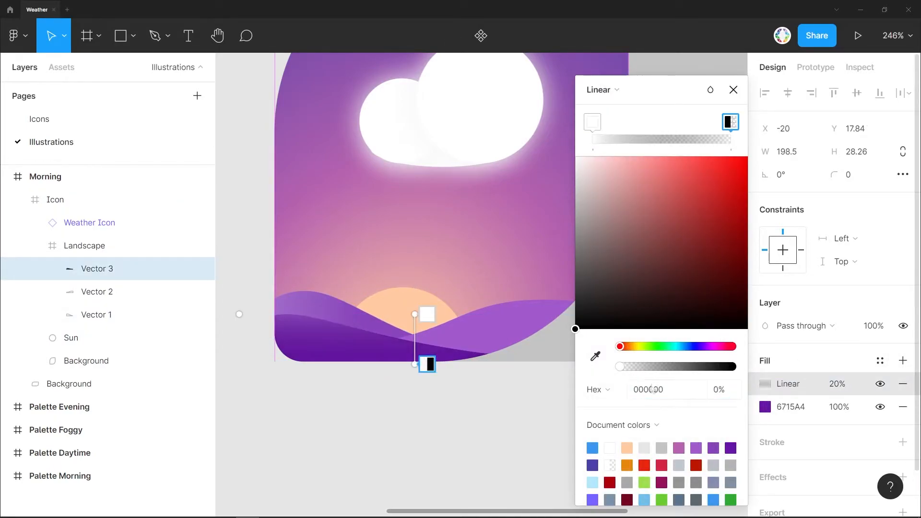
pyautogui.click(648, 390)
pyautogui.write('fff')
pyautogui.press('Return')
# - Angle the front hill's white fade from its lower-left corner up toward the middle of the hill
pyautogui.moveTo(414, 314); pyautogui.dragTo(301, 339)
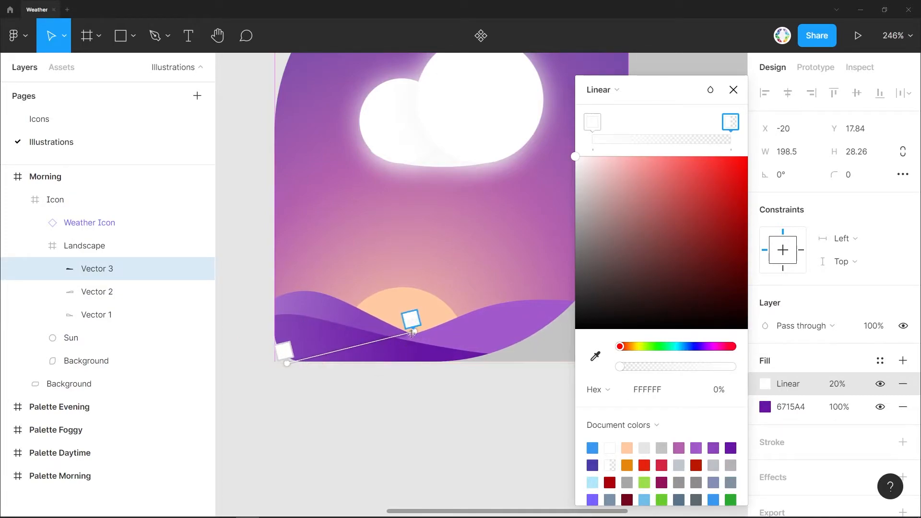
pyautogui.moveTo(374, 325); pyautogui.dragTo(428, 332)
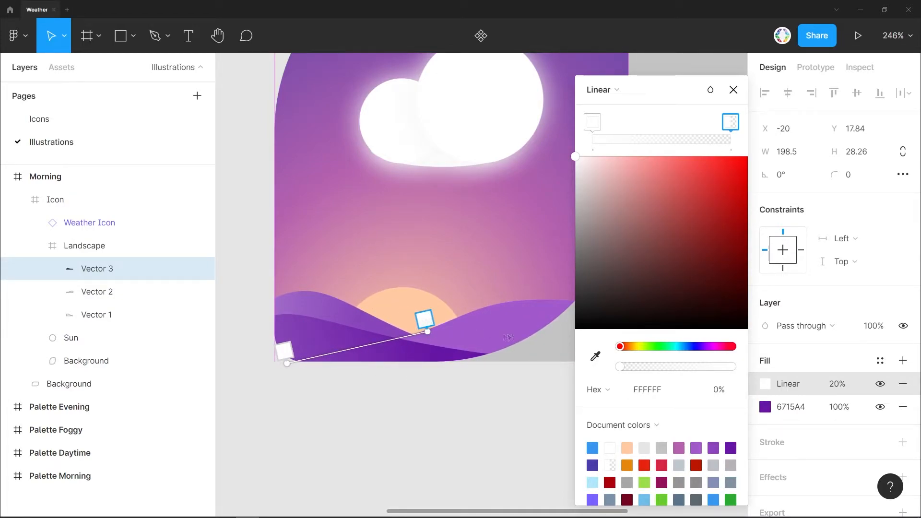
pyautogui.click(733, 89)
# - Add a 20% linear gradient fill to the right hill and change its colour to white
pyautogui.click(576, 336)
pyautogui.click(773, 384)
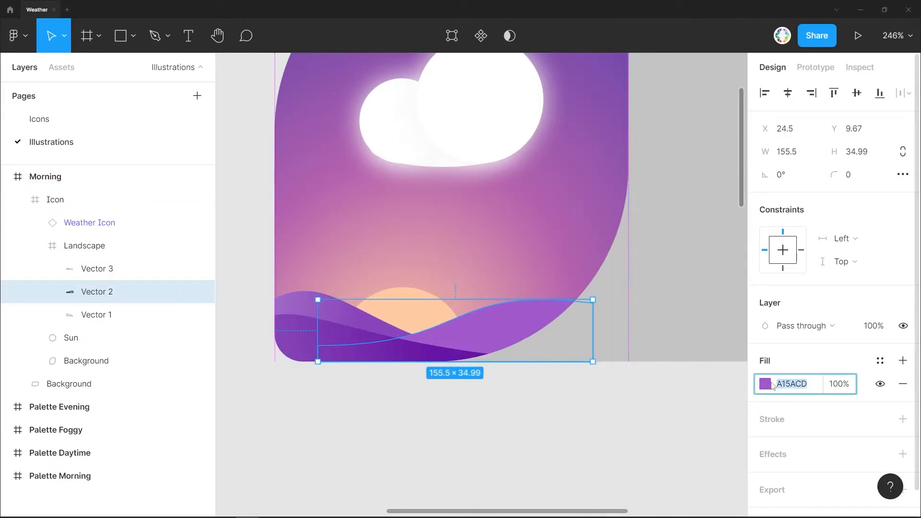
pyautogui.click(903, 361)
pyautogui.click(765, 384)
pyautogui.click(600, 141)
pyautogui.click(605, 164)
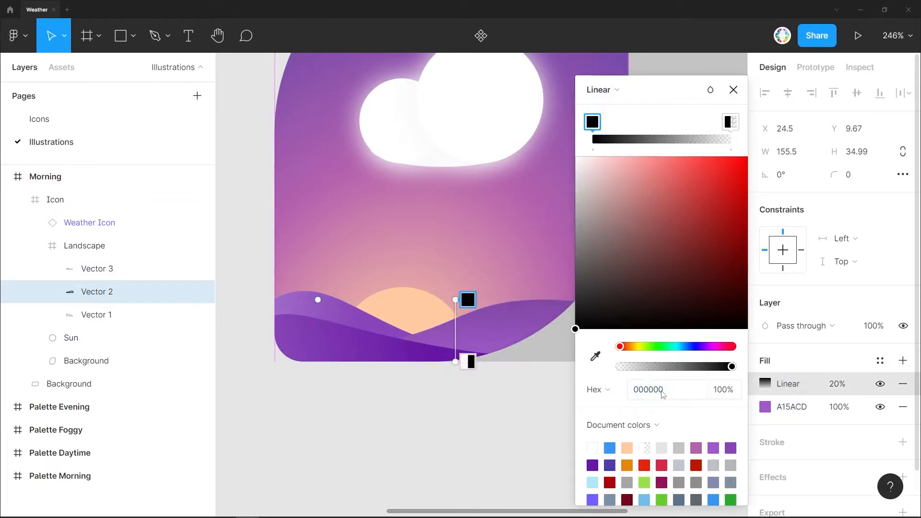
pyautogui.write('fff')
pyautogui.press('Return')
# - Angle the right hill's white fade from its lower-right edge toward the side nearest the sun
pyautogui.click(453, 361)
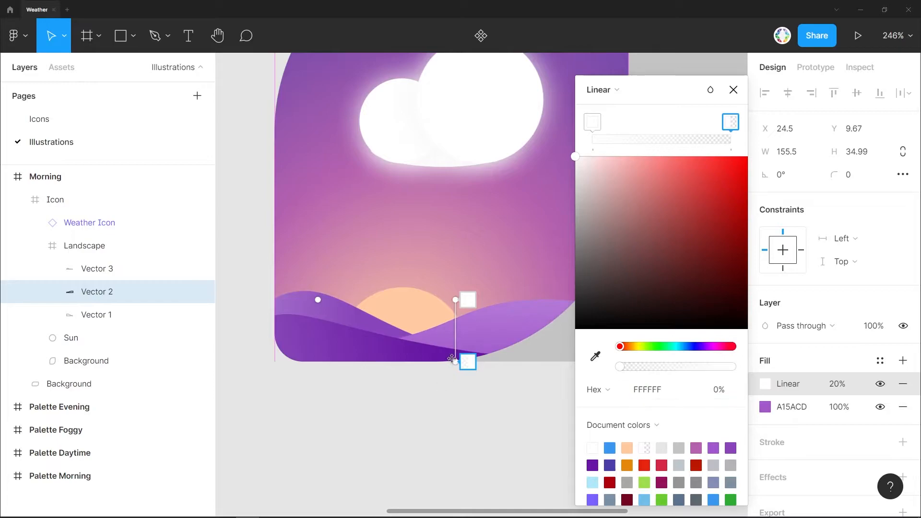
pyautogui.moveTo(453, 300); pyautogui.dragTo(508, 337)
pyautogui.moveTo(455, 361); pyautogui.dragTo(480, 312)
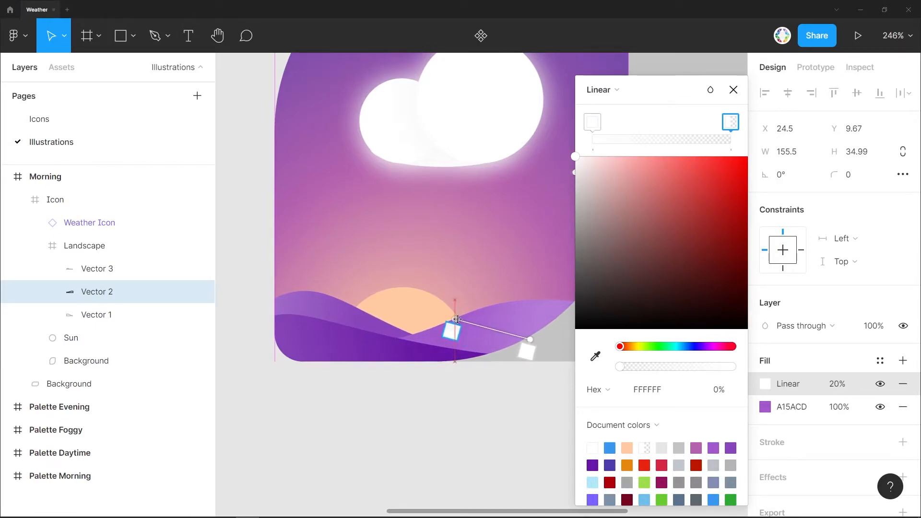
pyautogui.click(522, 424)
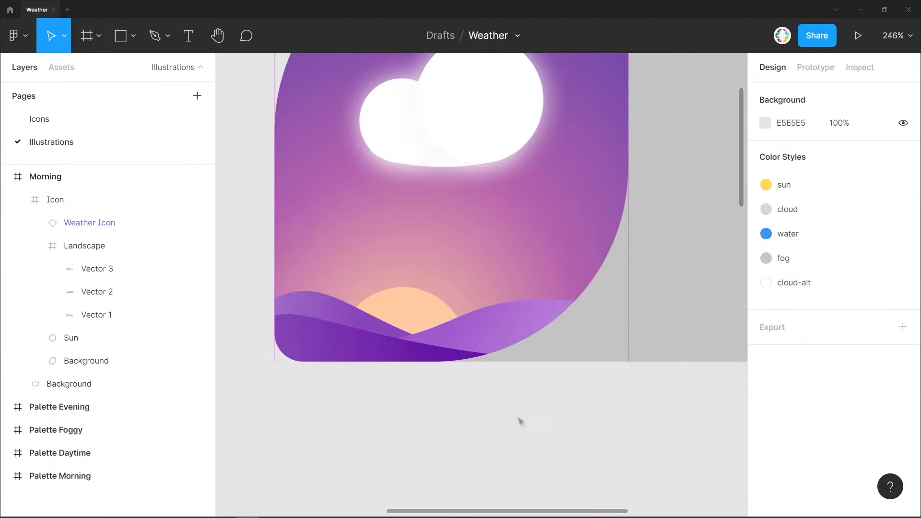
# - Lower the Sun circle behind the hills to X 39, Y 208
pyautogui.scroll(-5, 514, 415)
pyautogui.scroll(5, 395, 366)
pyautogui.scroll(-4, 395, 336)
pyautogui.click(394, 318)
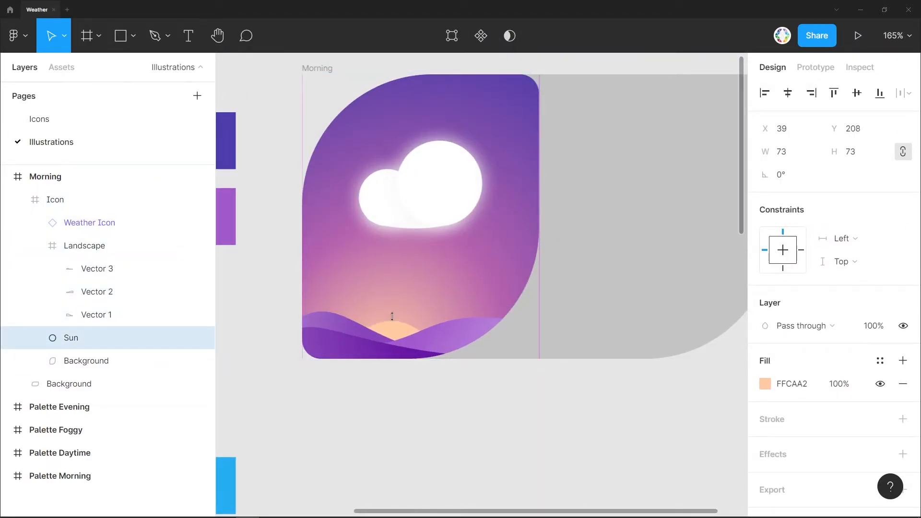
pyautogui.click(467, 449)
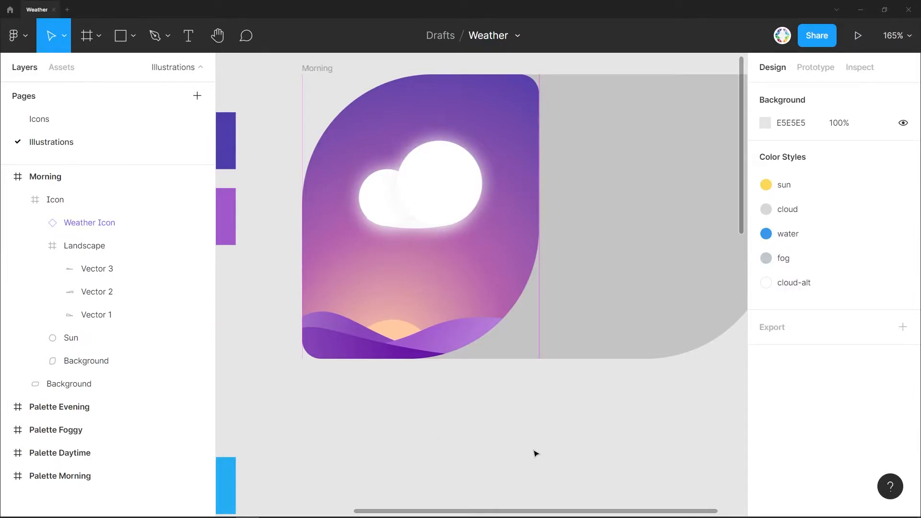
# - Paste a copy of the gradient Background behind Icon in the Morning frame and widen it to 400 × 240
pyautogui.click(528, 99)
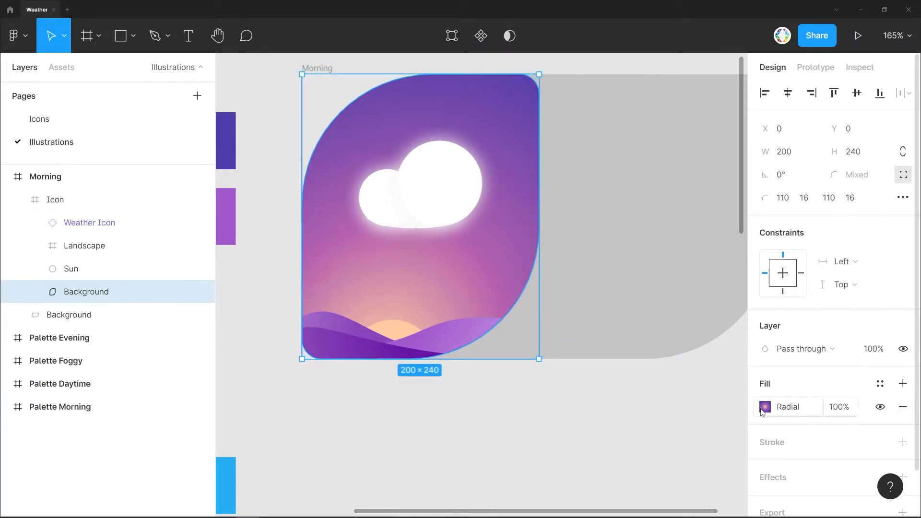
pyautogui.hotkey('ctrl', 'v')
pyautogui.moveTo(77, 333); pyautogui.dragTo(77, 331)
pyautogui.moveTo(540, 274); pyautogui.dragTo(607, 275)
pyautogui.hscroll(-3, 536, 290)
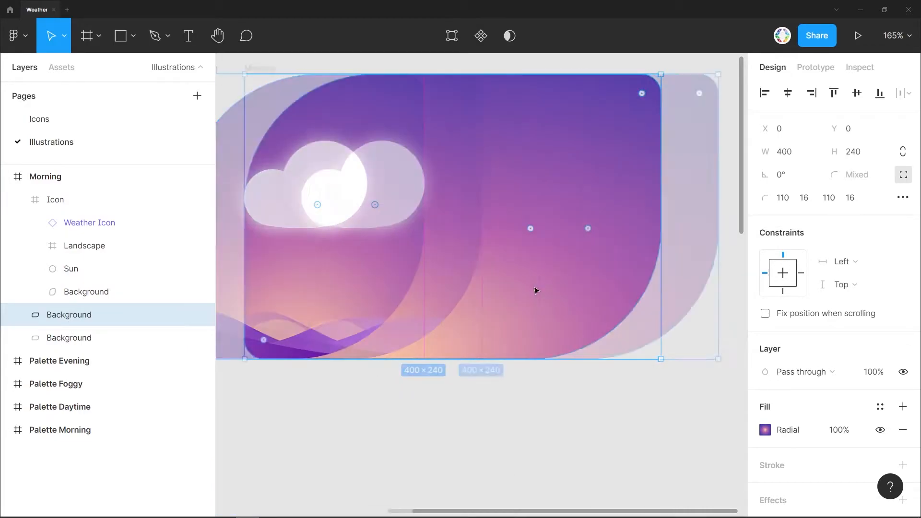
# - Set the wide gradient Background's layer opacity to 80%
pyautogui.hscroll(2, 601, 321)
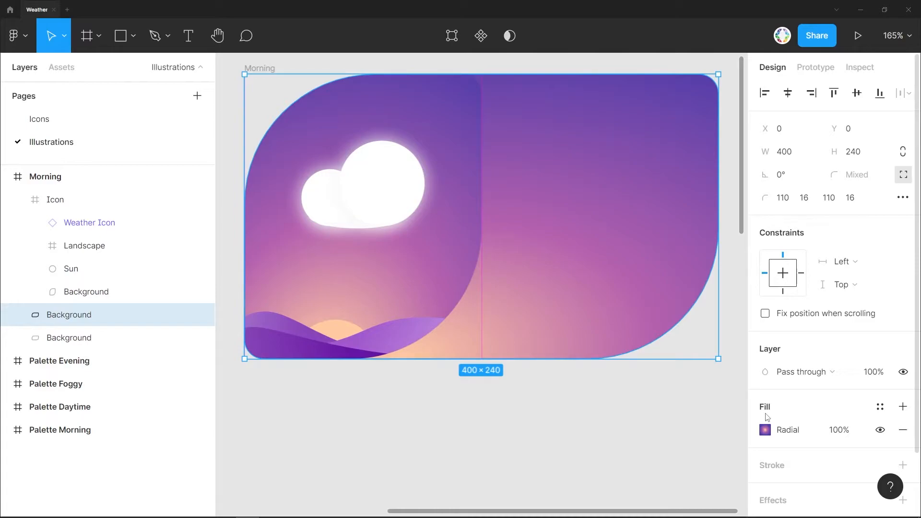
pyautogui.write('80')
pyautogui.press('Return')
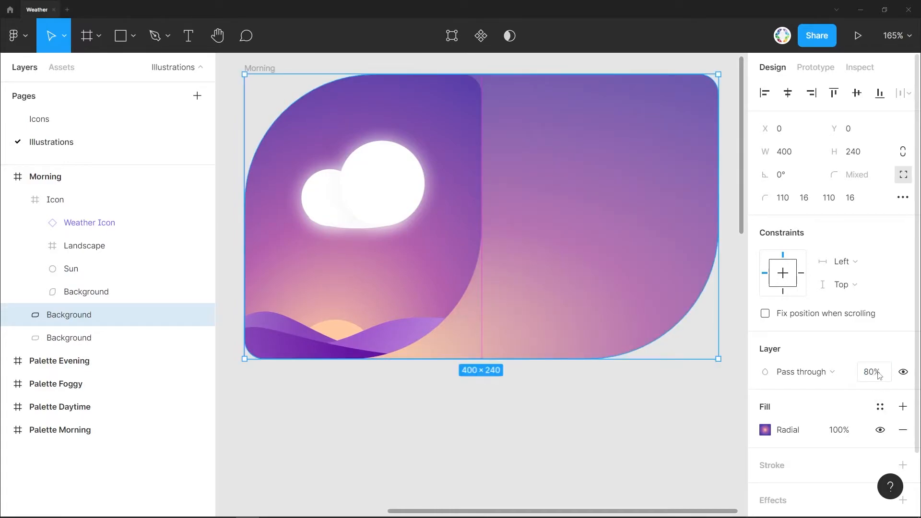
# - Raise the wide gradient Background's layer opacity to 97%
pyautogui.write('93')
pyautogui.press('Return')
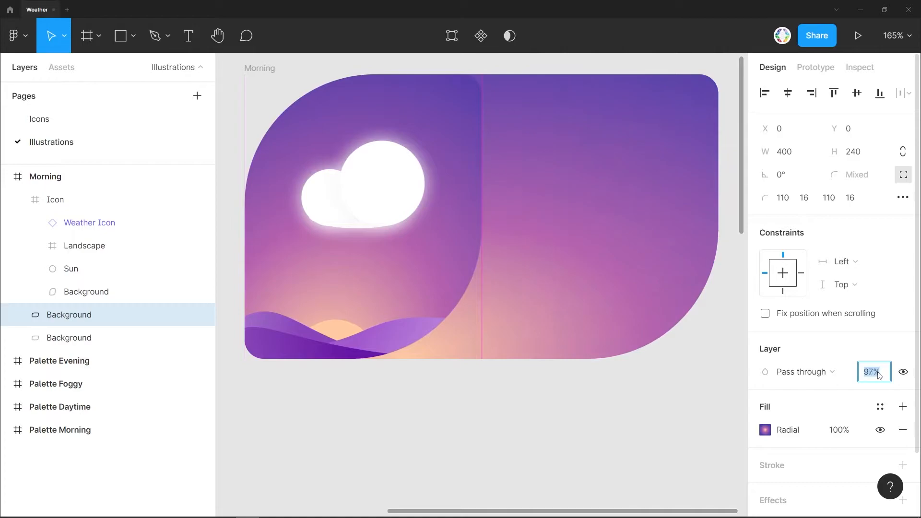
pyautogui.click(570, 422)
pyautogui.click(261, 68)
pyautogui.click(605, 456)
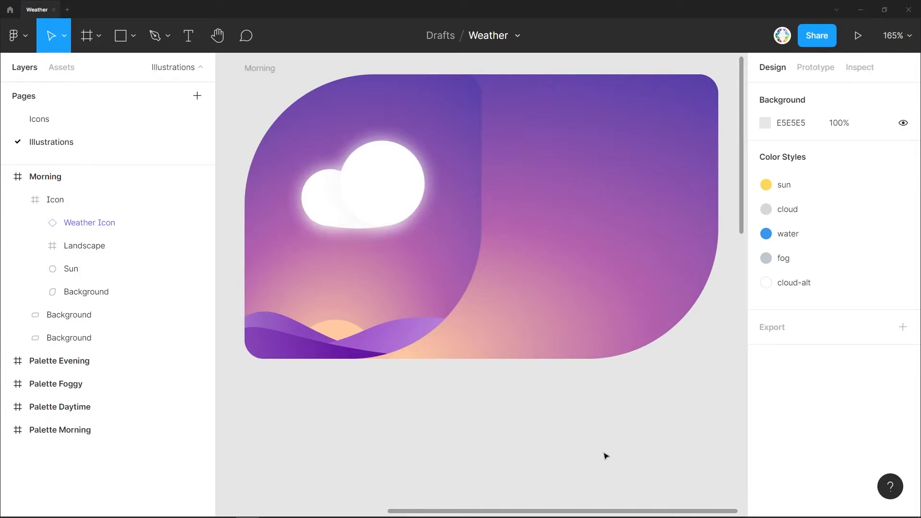
# - Try widening the Background inside the Icon frame to 228 × 240 and undo it
pyautogui.click(469, 197)
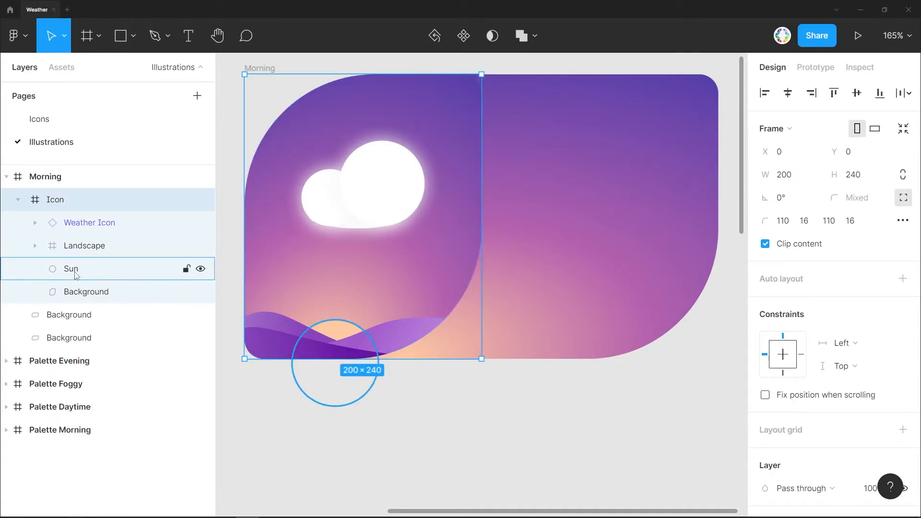
pyautogui.click(36, 247)
pyautogui.click(97, 250)
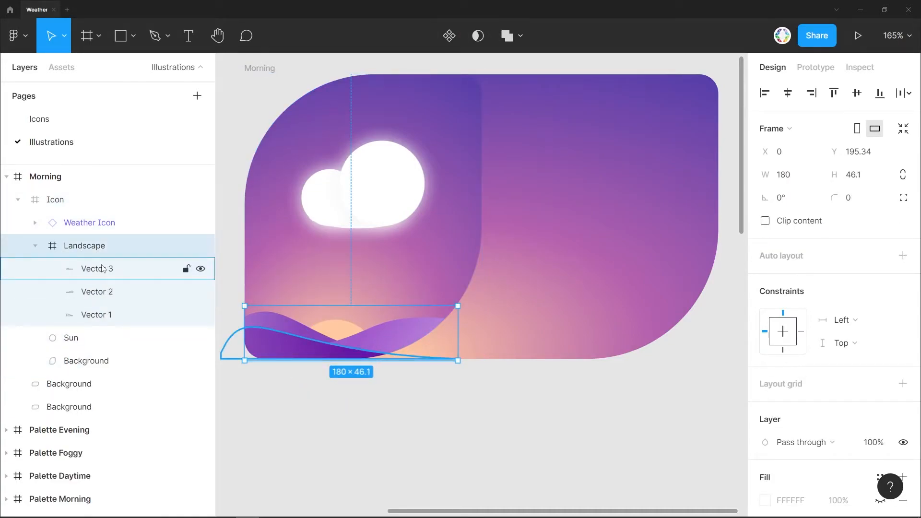
pyautogui.click(456, 192)
pyautogui.moveTo(482, 187); pyautogui.dragTo(515, 188)
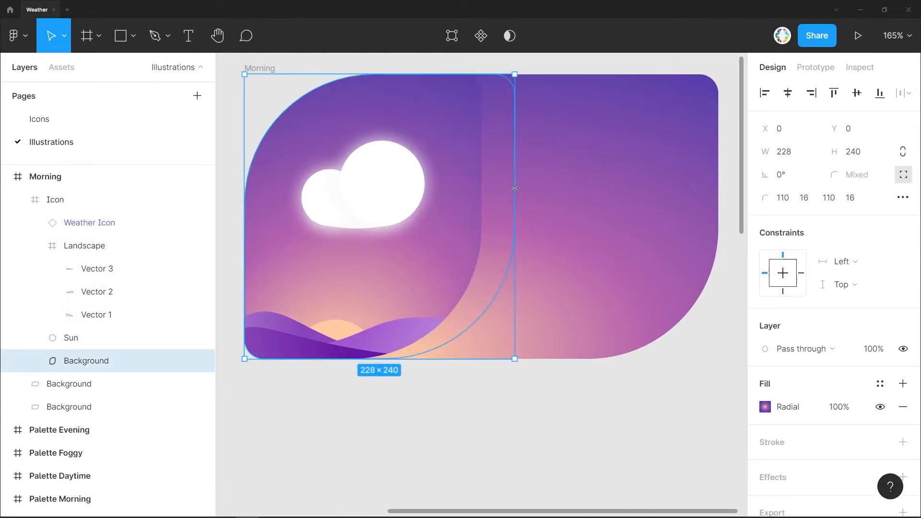
pyautogui.hotkey('ctrl', 'z')
pyautogui.press('Escape')
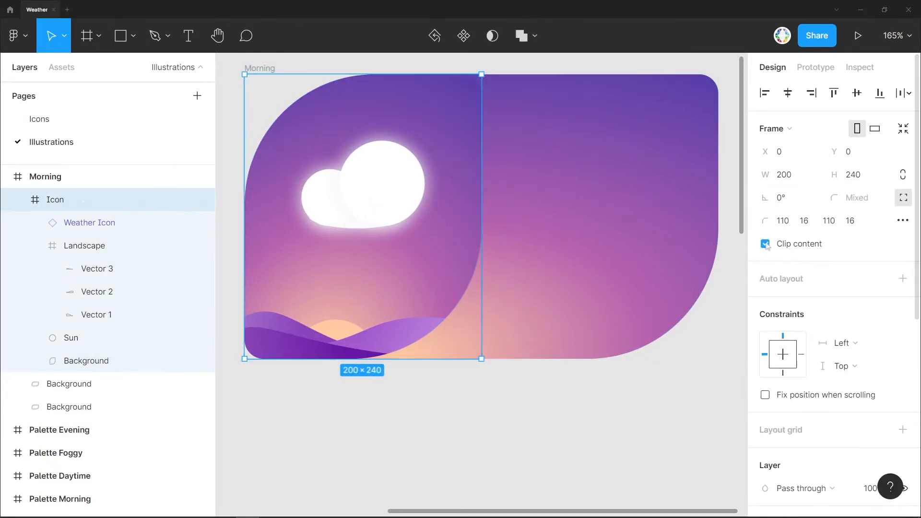
# - Turn off Clip content on the Icon frame and constrain its inner Background to Left and right, Top and bottom
pyautogui.moveTo(482, 187); pyautogui.dragTo(510, 186)
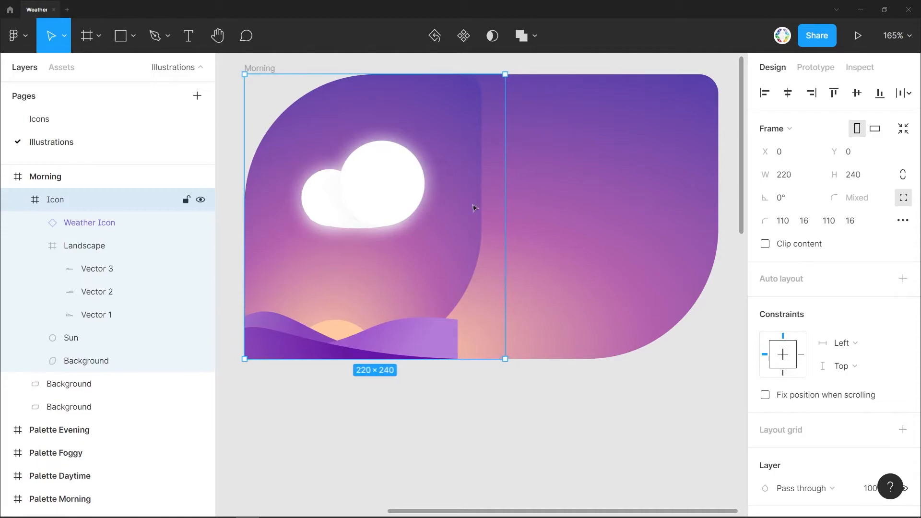
pyautogui.hotkey('ctrl', 'z')
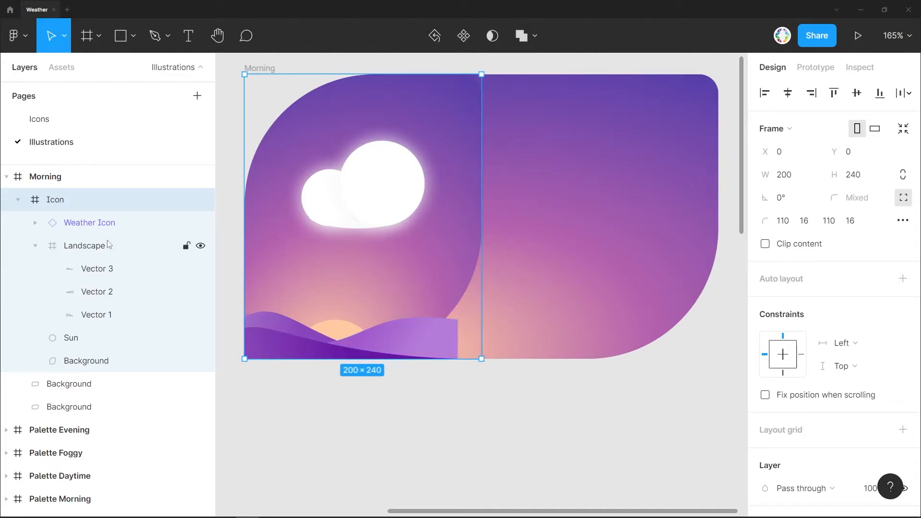
pyautogui.click(447, 209)
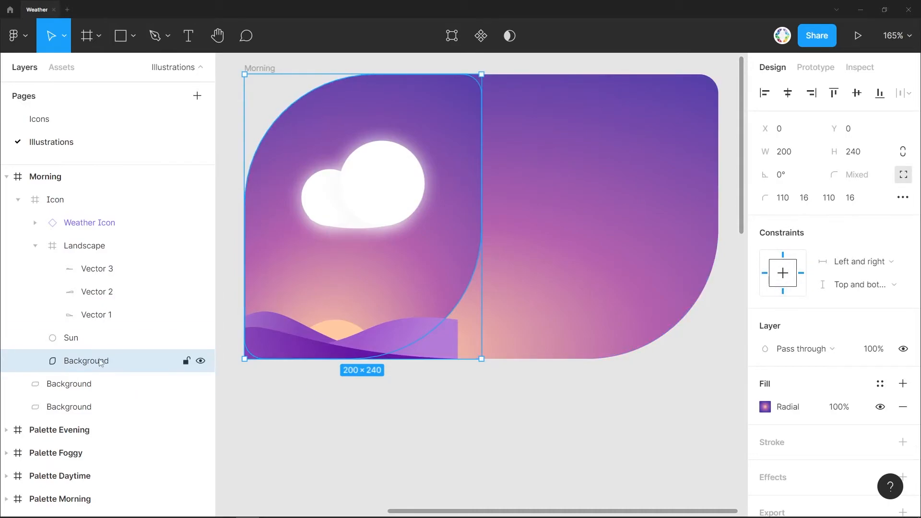
# - Group the three hill vectors and move the group out of Landscape directly into the Icon frame
pyautogui.click(86, 246)
pyautogui.click(96, 269)
pyautogui.keyDown('shift'); pyautogui.click(96, 314); pyautogui.keyUp('shift')
pyautogui.hotkey('ctrl', 'g')
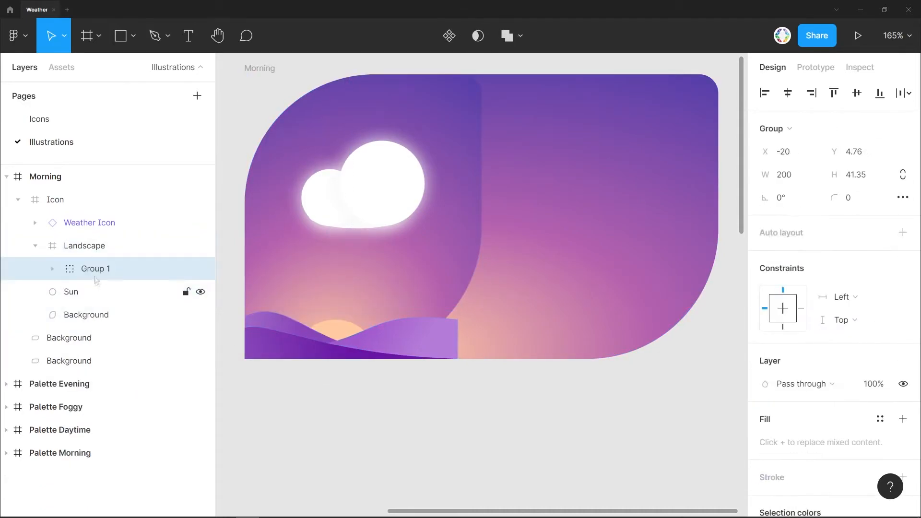
pyautogui.moveTo(95, 270); pyautogui.dragTo(94, 244)
# - Constrain the hills group to Left and right, Top and bottom, and widen the Icon frame to 220 × 240
pyautogui.click(85, 265)
pyautogui.click(77, 253)
pyautogui.keyDown('shift'); pyautogui.click(801, 308); pyautogui.keyUp('shift')
pyautogui.keyDown('shift'); pyautogui.click(783, 326); pyautogui.keyUp('shift')
pyautogui.click(451, 192)
pyautogui.moveTo(481, 205); pyautogui.dragTo(504, 205)
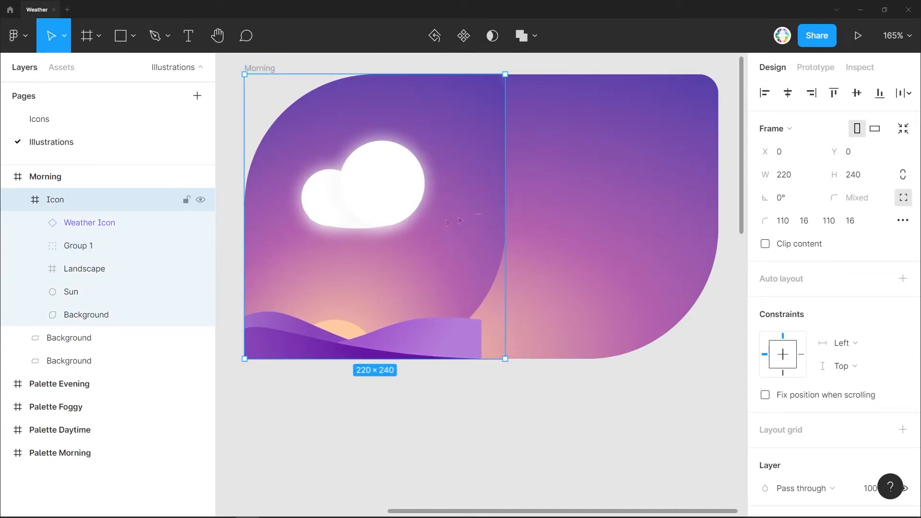
# - Centre the Weather Icon horizontally in the Icon frame and shift the Sun to the dip between the hills
pyautogui.click(120, 223)
pyautogui.click(788, 93)
pyautogui.click(348, 336)
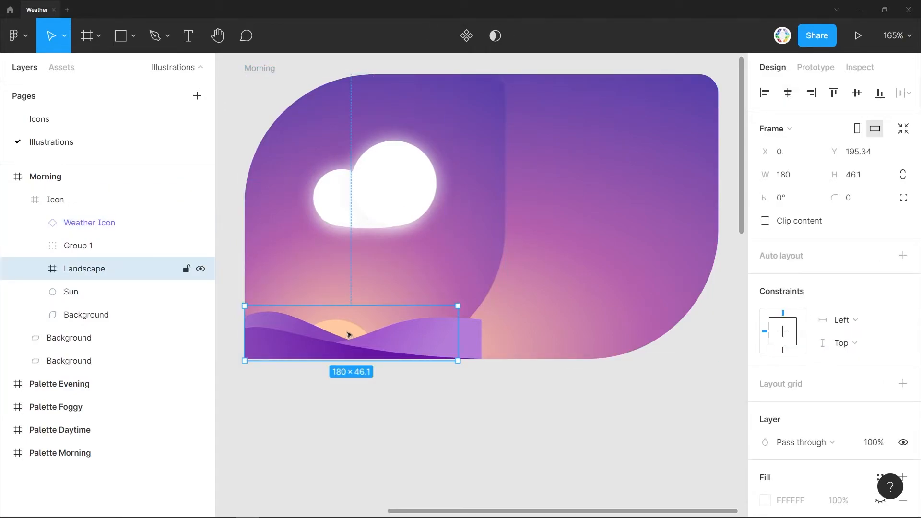
pyautogui.click(106, 296)
pyautogui.press('Up')
pyautogui.press('Up')
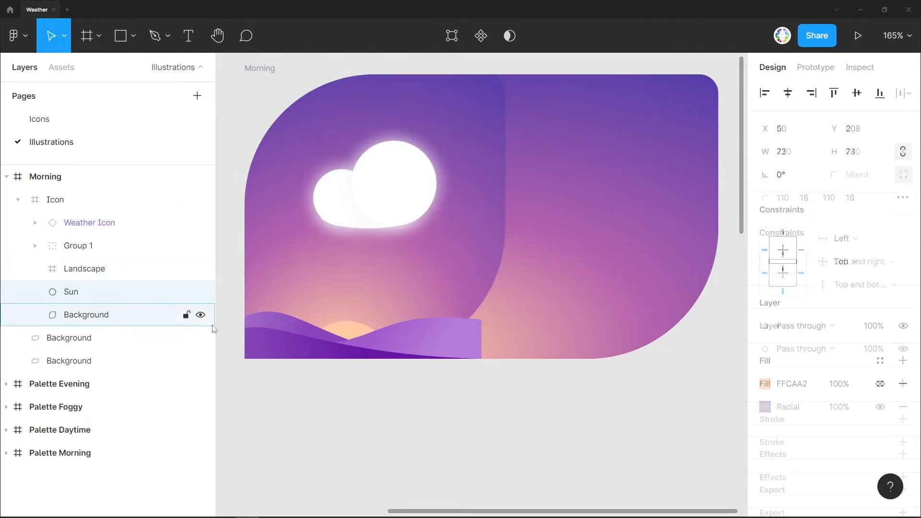
# - Turn Clip content back on for the Icon frame
pyautogui.click(209, 321)
pyautogui.click(120, 200)
pyautogui.click(765, 243)
pyautogui.click(533, 418)
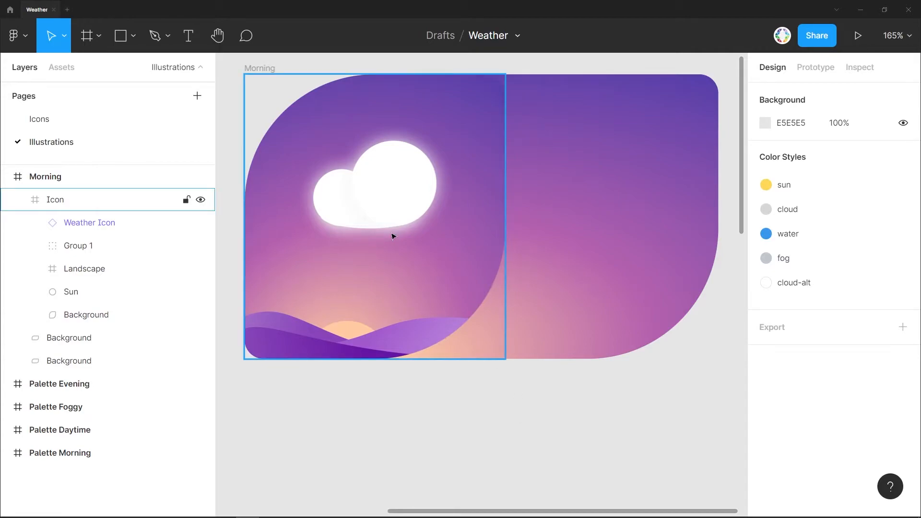
# - Move the three hill vectors out of Group 1 back into the Landscape frame and collapse it
pyautogui.click(80, 249)
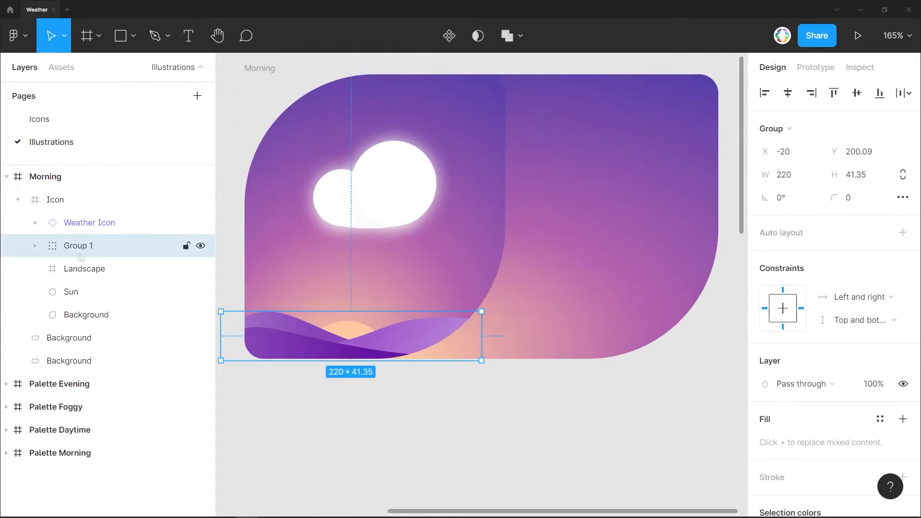
pyautogui.click(38, 245)
pyautogui.click(96, 314)
pyautogui.keyDown('shift'); pyautogui.click(95, 269); pyautogui.keyUp('shift')
pyautogui.moveTo(94, 269); pyautogui.dragTo(81, 337)
pyautogui.click(35, 246)
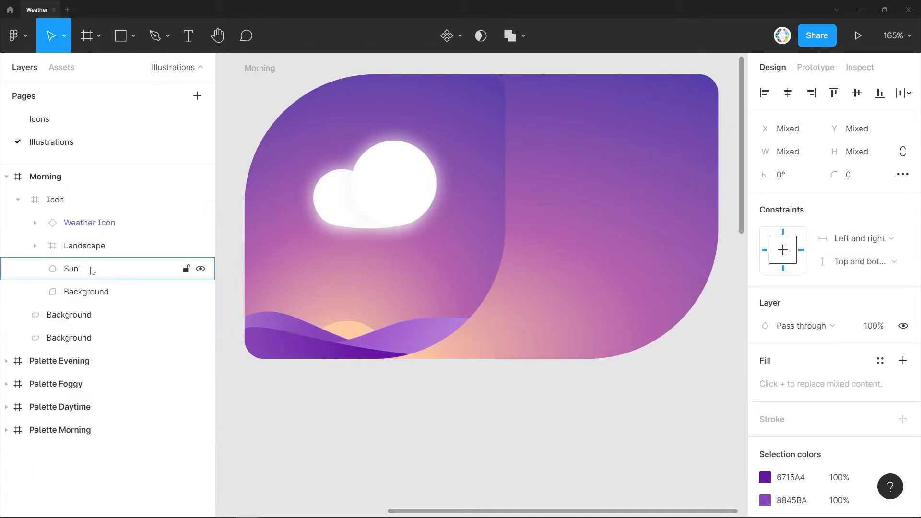
# - Add the text "Cloudy" in a box about 159 × 33 below the cloud, set in Mulish
pyautogui.press('t')
pyautogui.moveTo(291, 286); pyautogui.dragTo(479, 246)
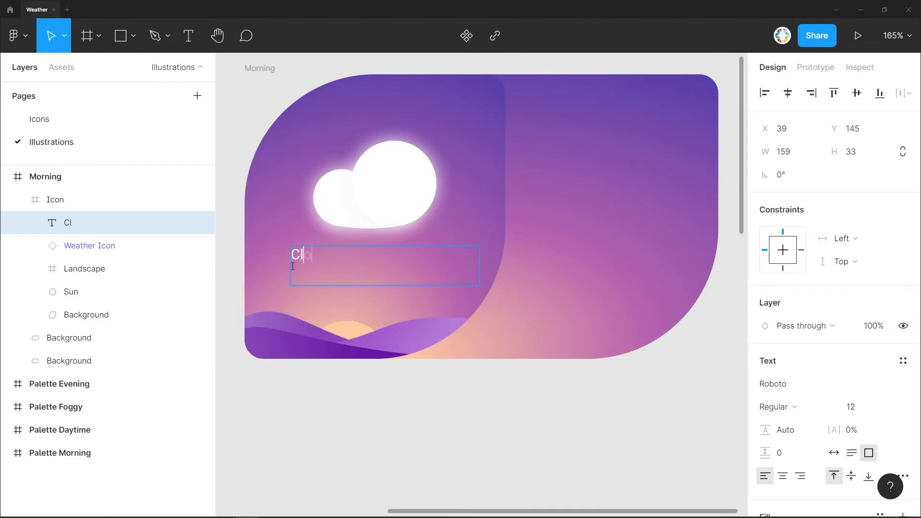
pyautogui.click(772, 387)
pyautogui.write('Mulish')
pyautogui.press('Tab')
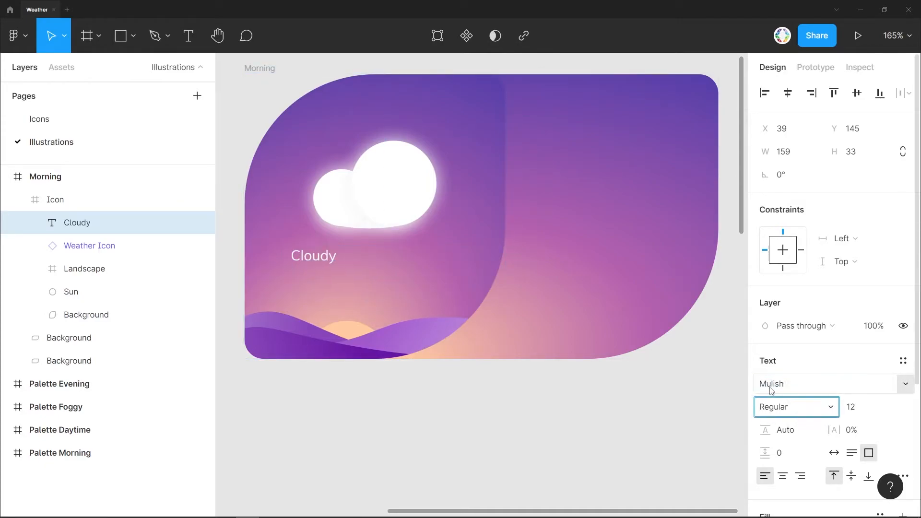
# - Style the Cloudy text as ExtraLight, size 24, with centred alignment
pyautogui.click(780, 407)
pyautogui.click(787, 260)
pyautogui.click(859, 408)
pyautogui.write('16')
pyautogui.press('Return')
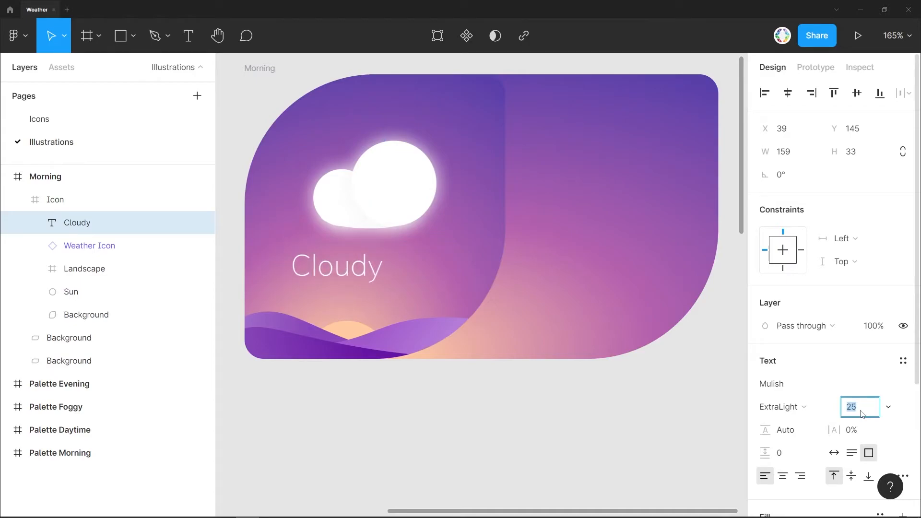
pyautogui.click(784, 475)
# - Place the Cloudy text at X 31, Y 150 and raise the Weather Icon to Y 19
pyautogui.moveTo(385, 262); pyautogui.dragTo(376, 270)
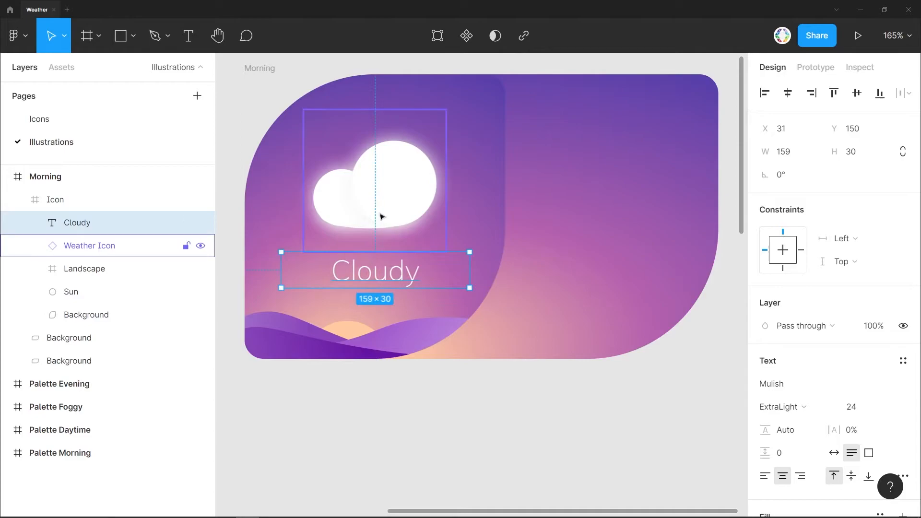
pyautogui.moveTo(384, 217); pyautogui.dragTo(391, 206)
pyautogui.click(455, 418)
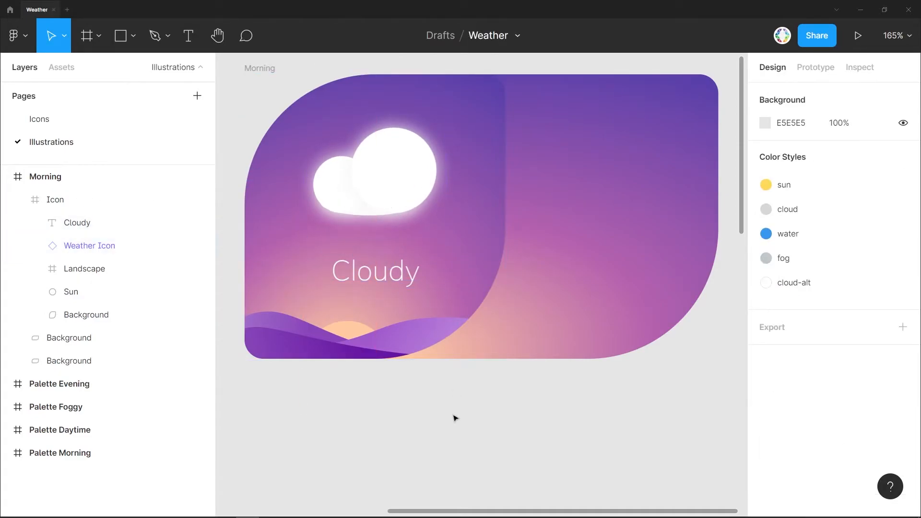
# - Stretch the Cloudy text box to the full width of the Icon frame on both sides
pyautogui.click(375, 271)
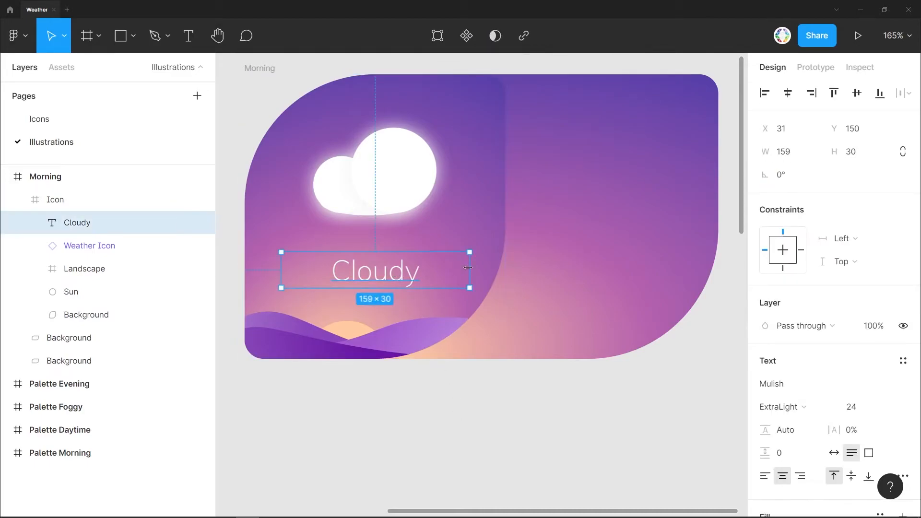
pyautogui.moveTo(471, 270); pyautogui.dragTo(505, 269)
pyautogui.moveTo(281, 279); pyautogui.dragTo(244, 278)
pyautogui.click(243, 356)
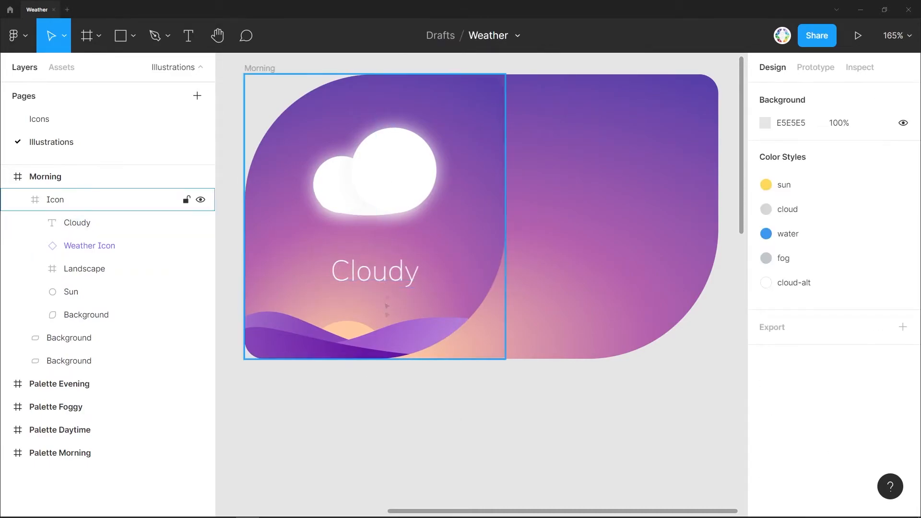
# - Add a centred "7°" text in a 180 × 90 box at X 220, Y 49, beside the Icon frame
pyautogui.click(384, 279)
pyautogui.moveTo(384, 279); pyautogui.dragTo(554, 239)
pyautogui.hscroll(3, 629, 154)
pyautogui.hscroll(-3, 542, 160)
pyautogui.doubleClick(556, 165)
pyautogui.write('7')
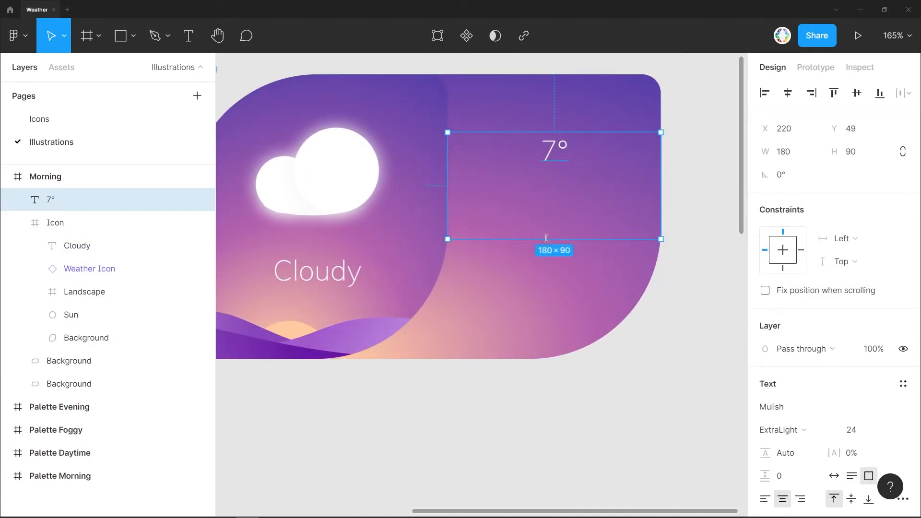
# - Enlarge the 7° text to font size 84
pyautogui.hscroll(-3, 536, 232)
pyautogui.click(849, 439)
pyautogui.press('Up')
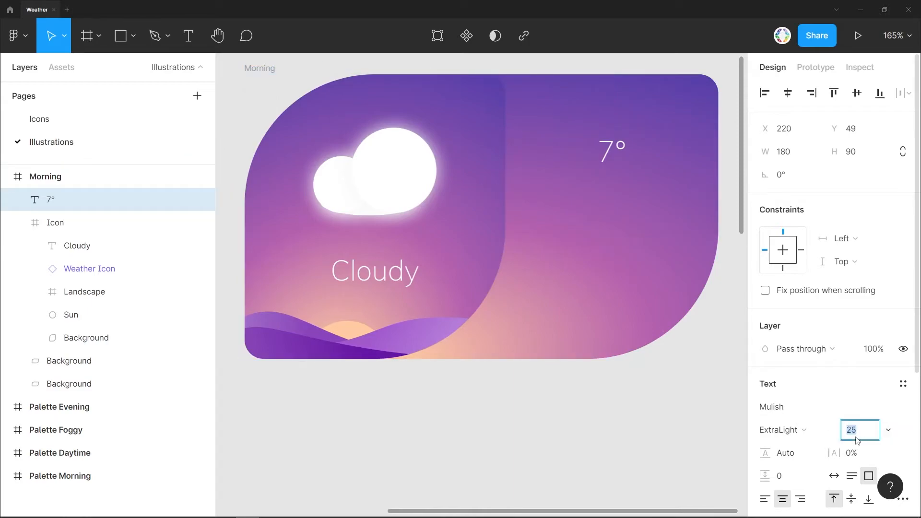
pyautogui.press('Up')
pyautogui.press('Up')
pyautogui.press('Up')
pyautogui.press('Up')
pyautogui.press('Up')
pyautogui.press('Up')
pyautogui.press('Up')
pyautogui.press('Up')
pyautogui.press('Up')
pyautogui.press('Up')
pyautogui.press('Up')
pyautogui.press('Up')
pyautogui.press('Up')
pyautogui.press('Up')
pyautogui.press('Up')
pyautogui.press('Up')
pyautogui.press('Up')
pyautogui.press('Up')
pyautogui.press('Up')
pyautogui.press('Up')
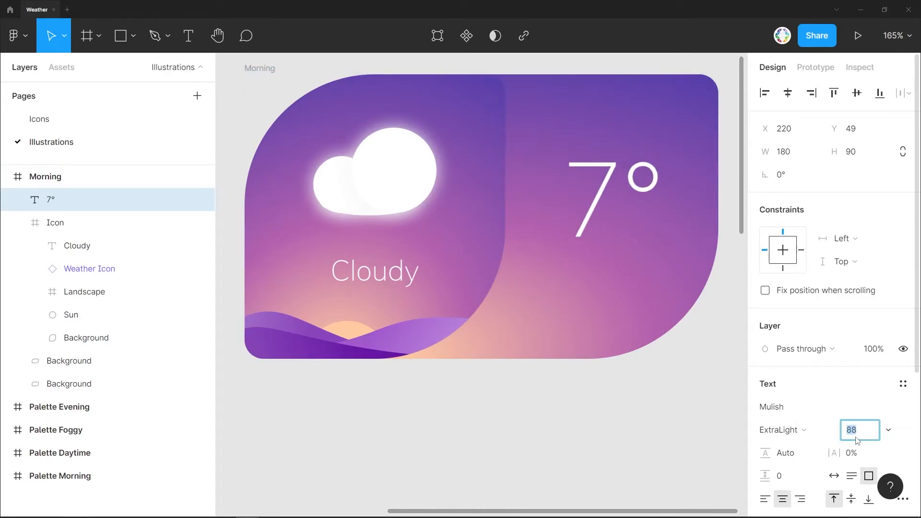
pyautogui.press('Down')
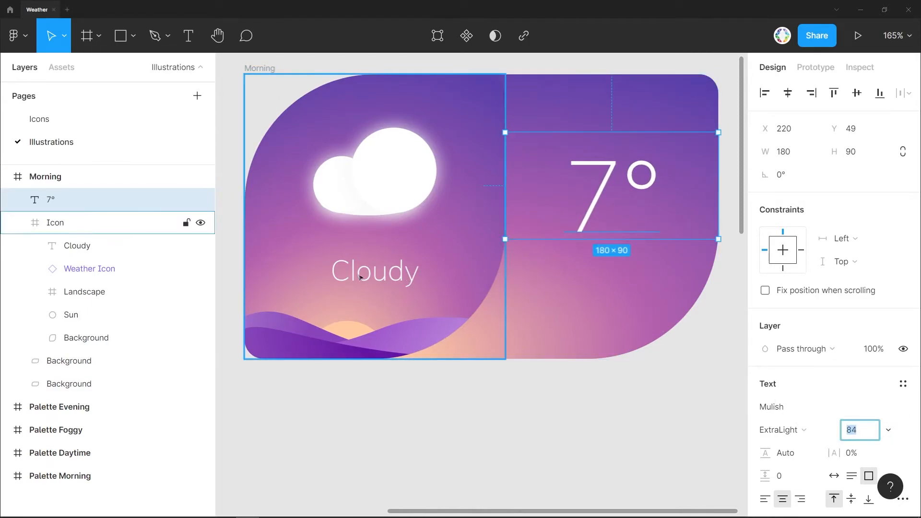
# - Raise the 7° text to Y 35 to line it up with the cloud
pyautogui.keyDown('ctrl'); pyautogui.click(391, 189); pyautogui.keyUp('ctrl')
pyautogui.click(578, 193)
pyautogui.doubleClick(396, 180)
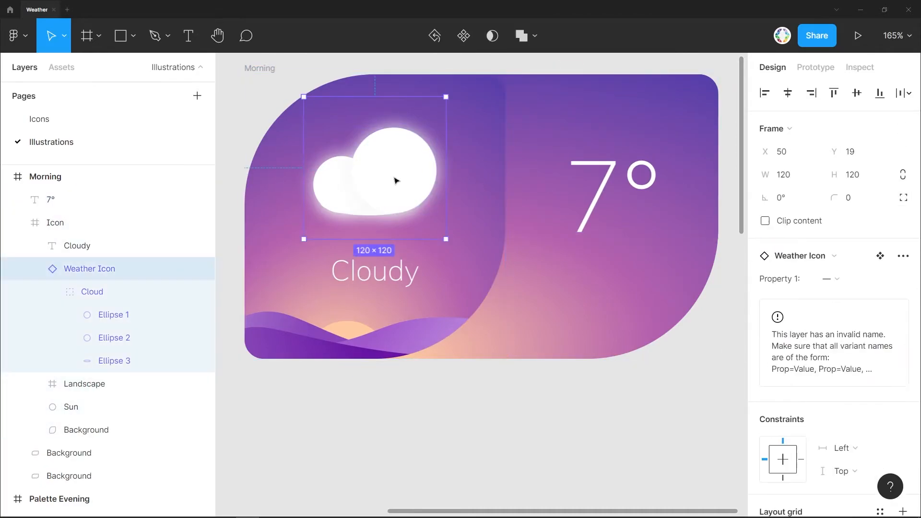
pyautogui.click(614, 188)
pyautogui.hotkey('shift', 'Up')
pyautogui.hotkey('shift', 'Up')
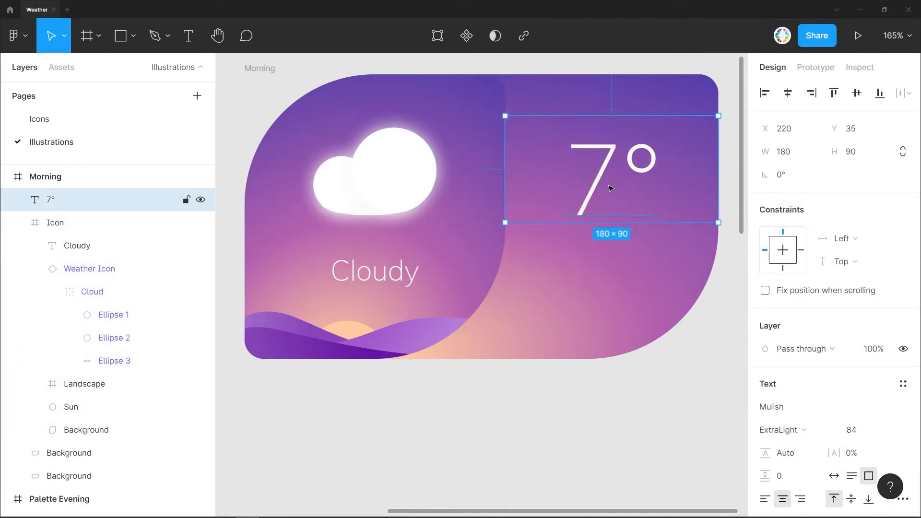
# - Copy the Cloudy text beneath the 7° at X 220, Y 150, narrow it to 180, and change it to "feels like 5°"
pyautogui.doubleClick(373, 274)
pyautogui.keyDown('alt'); pyautogui.moveTo(373, 274); pyautogui.dragTo(640, 279); pyautogui.keyUp('alt')
pyautogui.hscroll(1, 681, 279)
pyautogui.moveTo(715, 279); pyautogui.dragTo(664, 279)
pyautogui.doubleClick(547, 275)
pyautogui.write('feels like 5°')
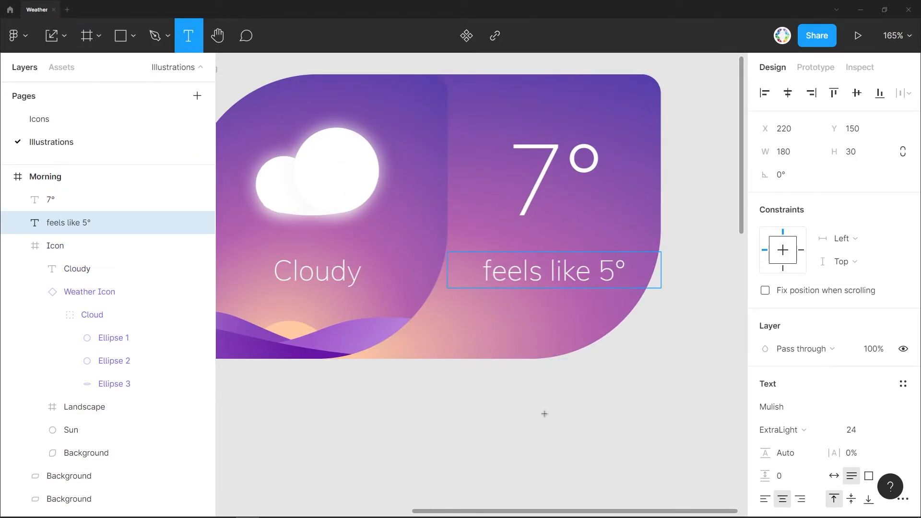
pyautogui.press('Escape')
pyautogui.press('Escape')
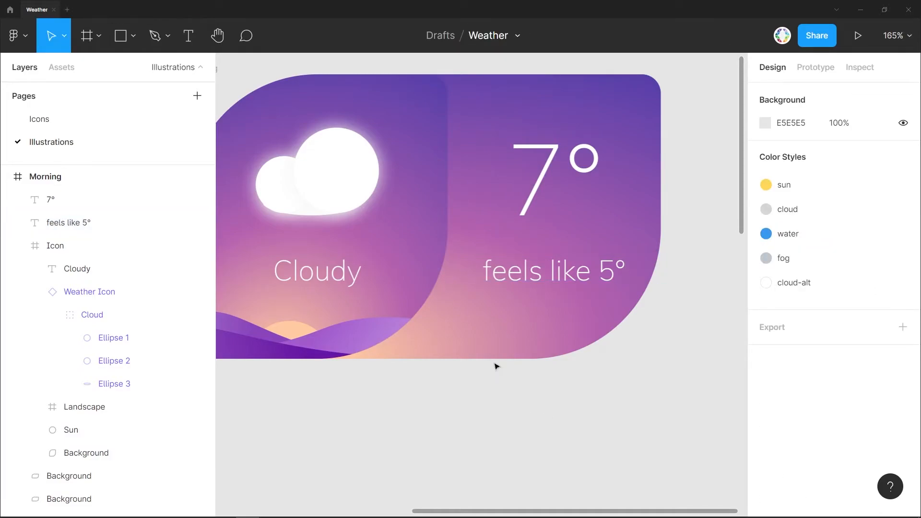
pyautogui.scroll(-3, 495, 364)
pyautogui.scroll(2, 492, 360)
pyautogui.click(305, 171)
pyautogui.hotkey('shift', '2')
pyautogui.click(442, 101)
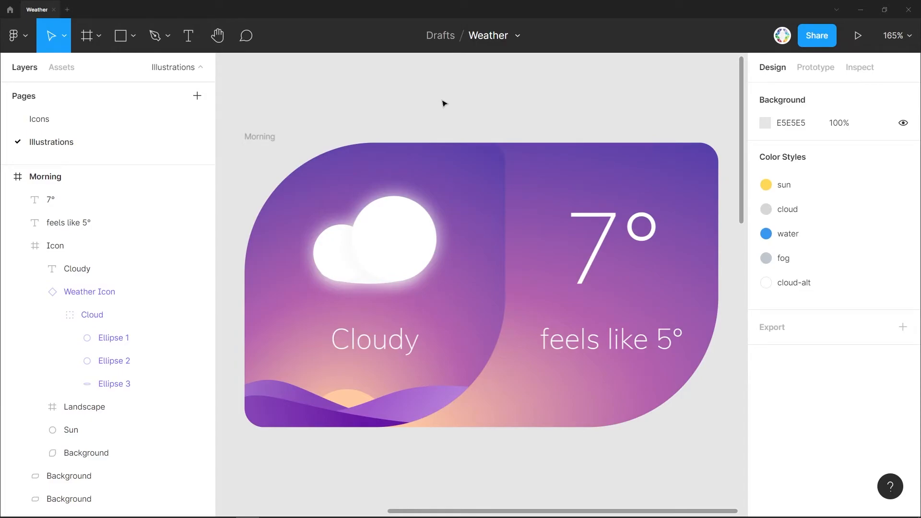
# - Set the layer opacity of the wide gradient Background behind the Icon frame to 92%
pyautogui.click(69, 499)
pyautogui.press('Return')
pyautogui.click(59, 396)
pyautogui.press('9')
pyautogui.press('7')
pyautogui.press('9')
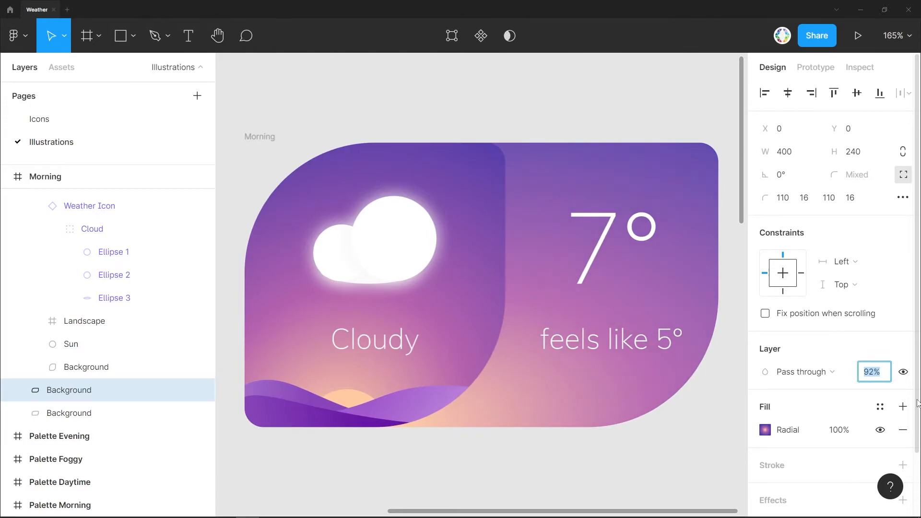
pyautogui.press('Escape')
# - Duplicate the Morning frame directly below the original, at X -292, Y -213
pyautogui.scroll(-5, 505, 368)
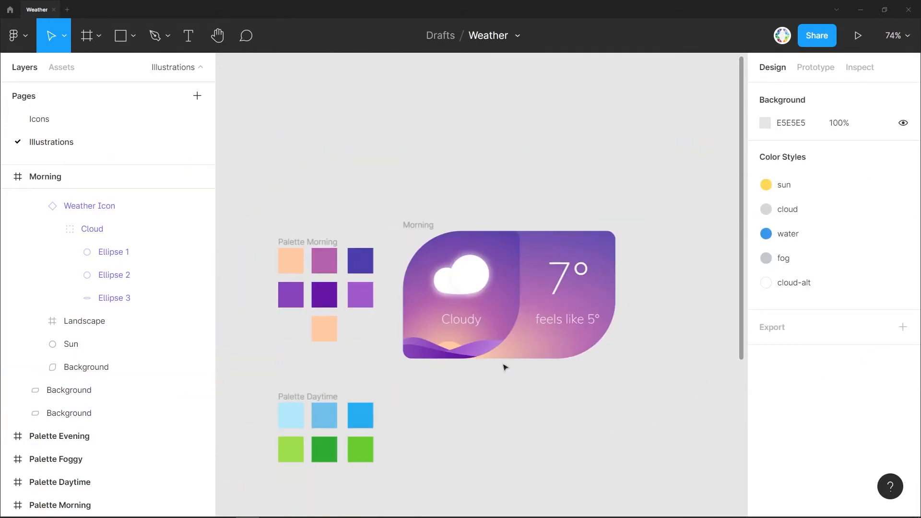
pyautogui.scroll(-1, 505, 367)
pyautogui.click(424, 170)
pyautogui.scroll(-1, 422, 169)
pyautogui.keyDown('alt'); pyautogui.moveTo(423, 112); pyautogui.dragTo(425, 258); pyautogui.keyUp('alt')
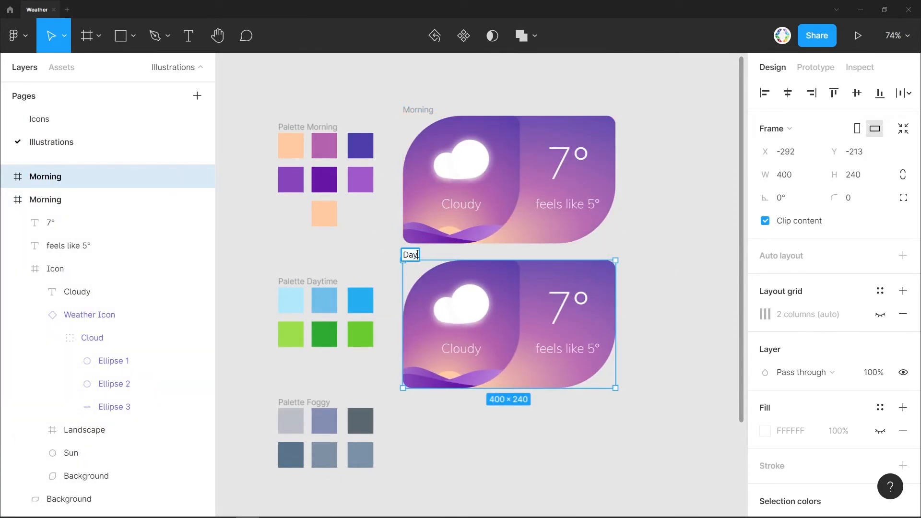
# - Rename the duplicated card frame to Daytime and switch its weather icon to the sunny variant
pyautogui.keyDown('ctrl'); pyautogui.click(477, 312); pyautogui.keyUp('ctrl')
pyautogui.hotkey('shift', 'Return')
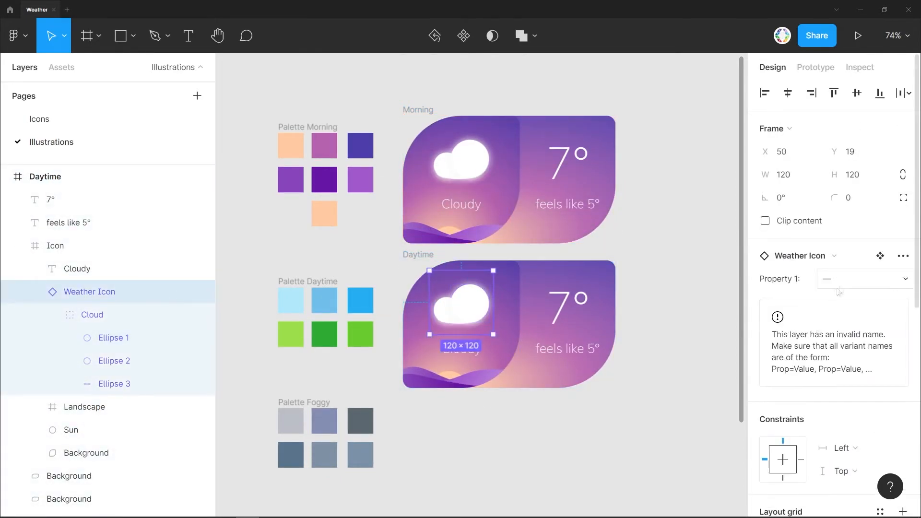
pyautogui.click(887, 281)
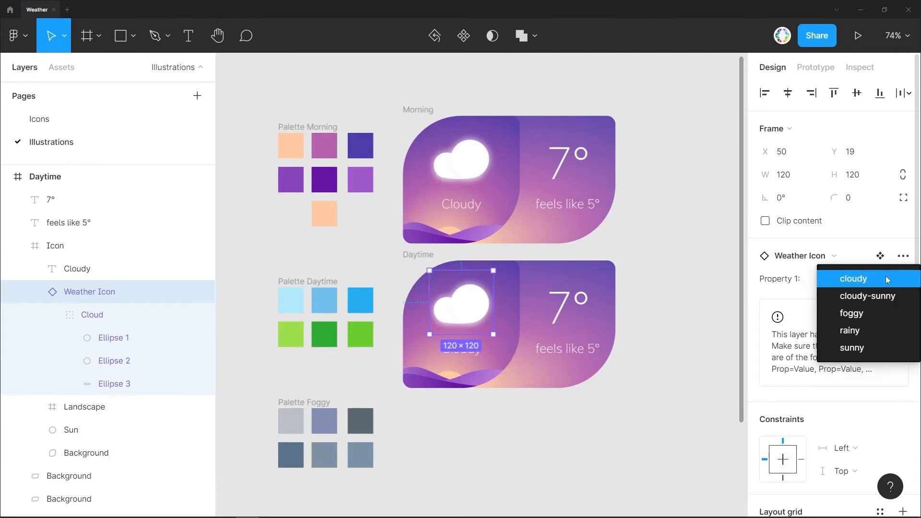
pyautogui.click(853, 347)
pyautogui.click(619, 440)
pyautogui.scroll(-2, 521, 433)
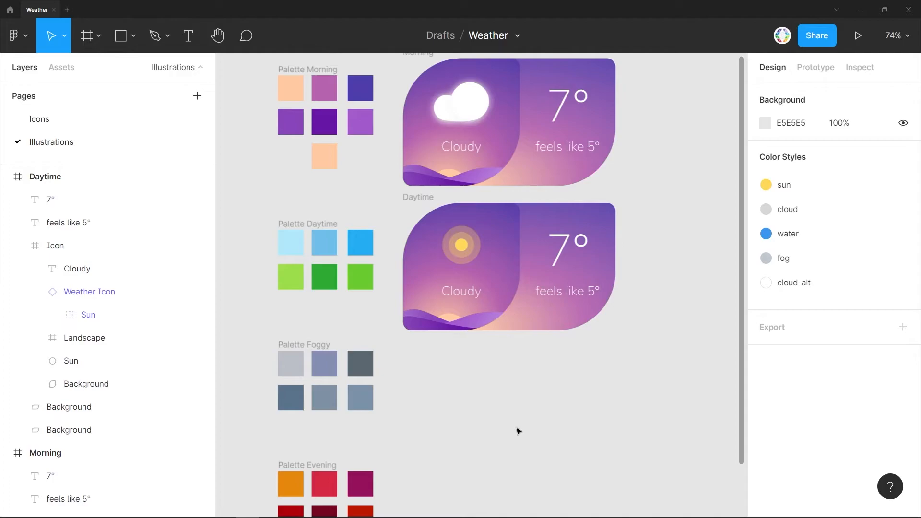
# - Recolour the radial gradient of the Daytime Icon Background with the three Palette Daytime blues, from lightest to darkest
pyautogui.keyDown('ctrl'); pyautogui.click(507, 244); pyautogui.keyUp('ctrl')
pyautogui.click(766, 407)
pyautogui.click(593, 122)
pyautogui.click(290, 243)
pyautogui.click(651, 122)
pyautogui.click(595, 356)
pyautogui.click(324, 243)
pyautogui.click(730, 122)
pyautogui.click(595, 356)
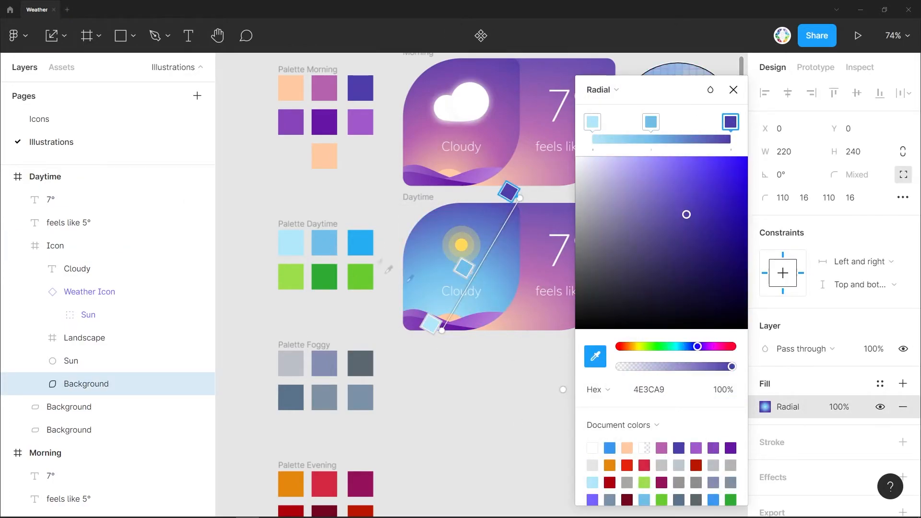
pyautogui.click(361, 243)
pyautogui.click(733, 90)
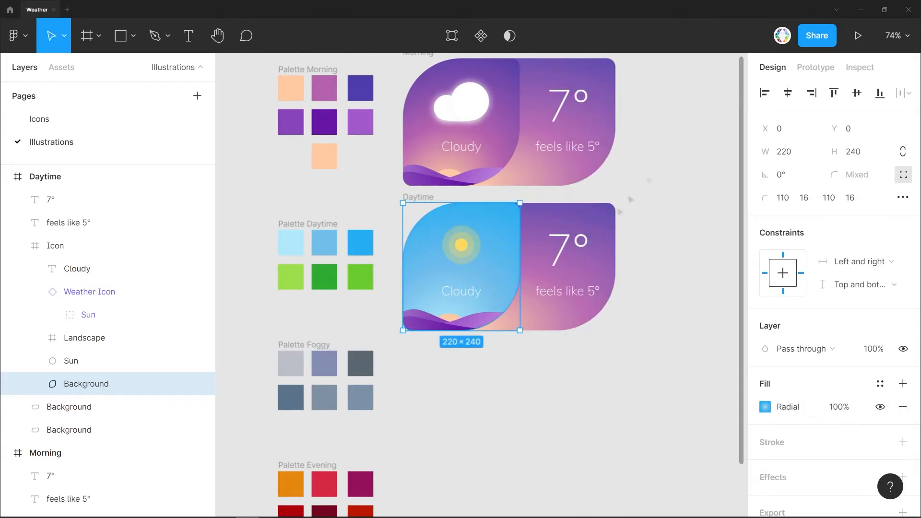
# - Fill the back-left hill (Vector 1) of the Daytime landscape with the light green 9DDE4B from Palette Daytime
pyautogui.keyDown('ctrl'); pyautogui.click(417, 321); pyautogui.keyUp('ctrl')
pyautogui.click(766, 407)
pyautogui.click(595, 356)
pyautogui.click(291, 277)
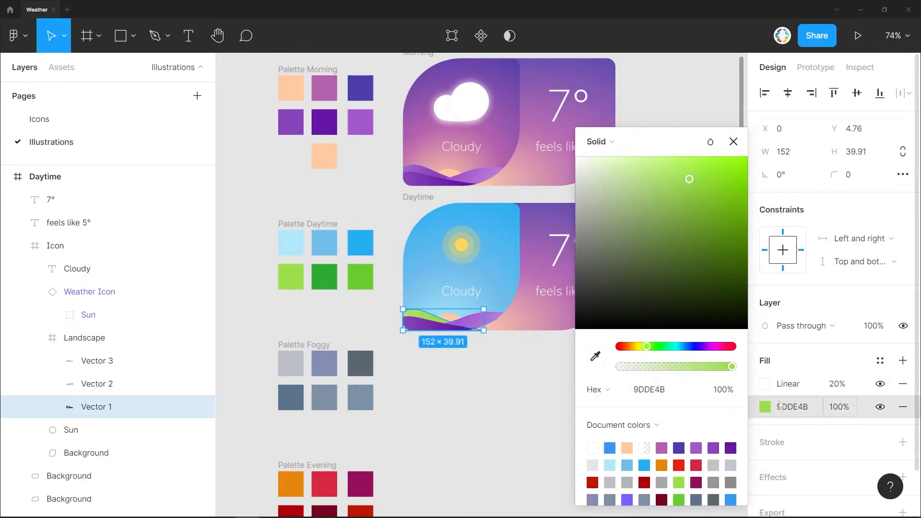
pyautogui.press('Escape')
# - Fill the front hill (Vector 3) of the Daytime landscape with the dark green 2DAB32 from Palette Daytime
pyautogui.keyDown('ctrl'); pyautogui.click(421, 325); pyautogui.keyUp('ctrl')
pyautogui.click(766, 407)
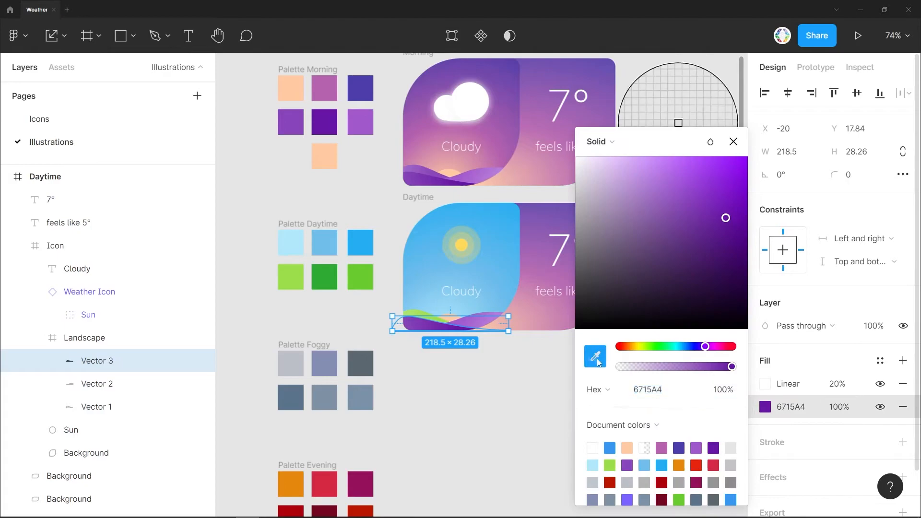
pyautogui.click(595, 356)
pyautogui.click(325, 277)
# - Fill the right-hand hill (Vector 2) of the Daytime landscape with the bright green 69CB2E from Palette Daytime
pyautogui.scroll(4, 481, 325)
pyautogui.click(480, 324)
pyautogui.click(766, 407)
pyautogui.click(595, 356)
pyautogui.click(229, 223)
pyautogui.click(733, 142)
# - Hide the peach Sun circle behind the hills of the Daytime card
pyautogui.click(421, 313)
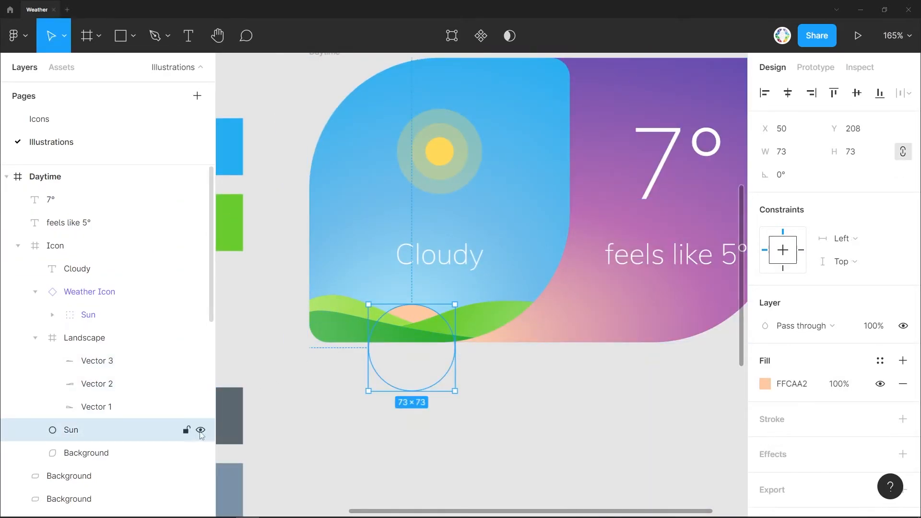
pyautogui.click(201, 430)
pyautogui.press('Escape')
# - Replace the wide purple Background of Daytime with a copy of the blue Icon Background, placed beneath the Icon frame and widened to 400
pyautogui.scroll(-2, 569, 148)
pyautogui.keyDown('ctrl'); pyautogui.click(569, 148); pyautogui.keyUp('ctrl')
pyautogui.hotkey('ctrl', 'c')
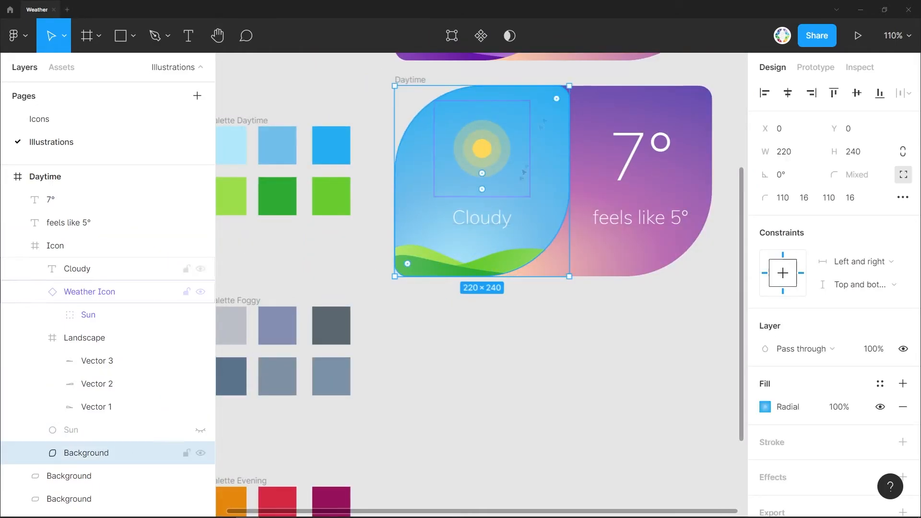
pyautogui.click(46, 176)
pyautogui.hotkey('ctrl', 'v')
pyautogui.click(18, 269)
pyautogui.moveTo(53, 200); pyautogui.dragTo(75, 288)
pyautogui.click(73, 296)
pyautogui.press('Delete')
pyautogui.click(69, 269)
pyautogui.moveTo(569, 277); pyautogui.dragTo(714, 271)
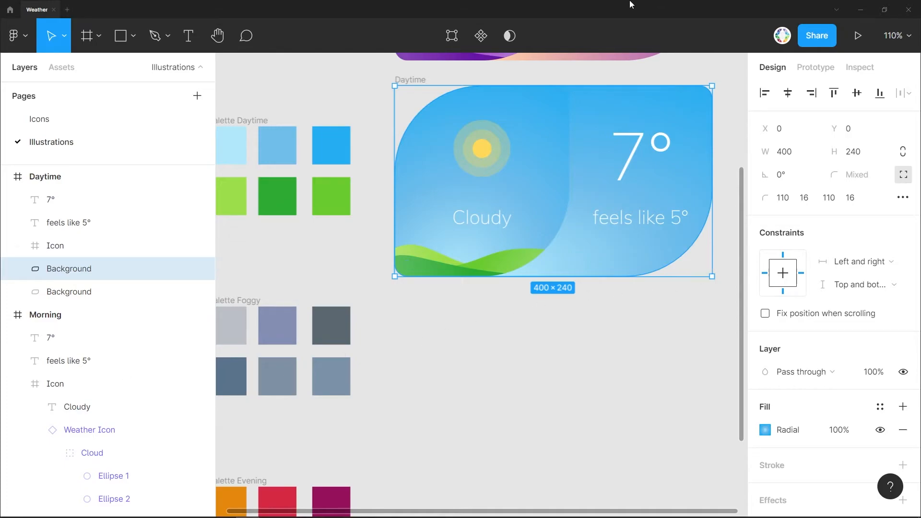
# - Change the Daytime temperature to 16° and the text beneath it to "feels like 16°"
pyautogui.doubleClick(647, 161)
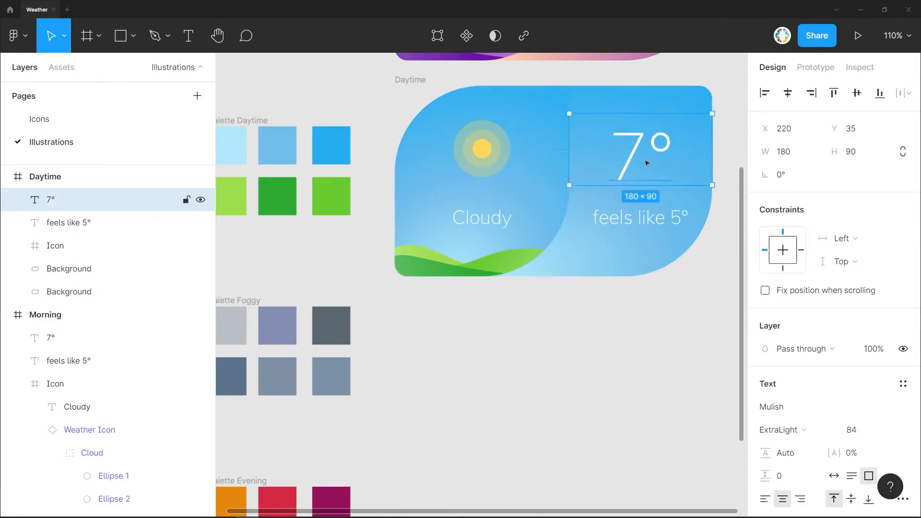
pyautogui.press('BackSpace')
pyautogui.write('16')
pyautogui.click(679, 211)
pyautogui.press('BackSpace')
pyautogui.write('16')
pyautogui.press('Escape')
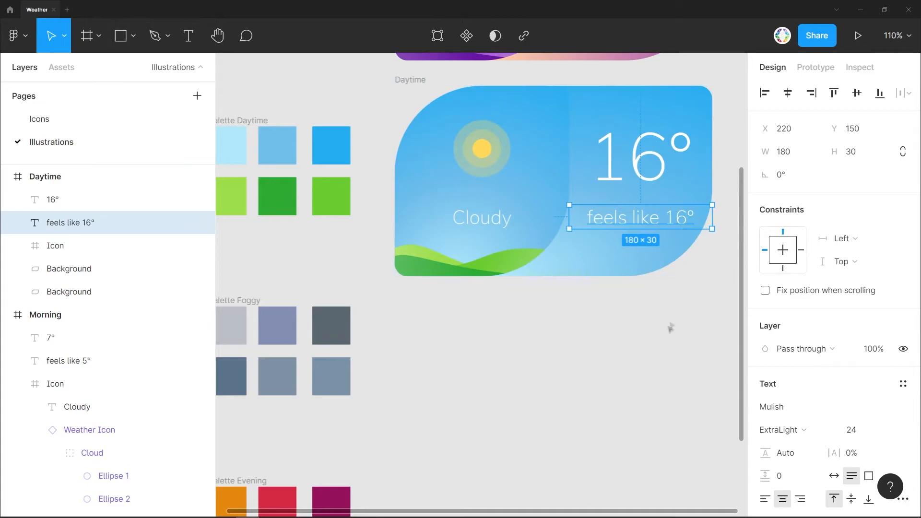
pyautogui.click(670, 331)
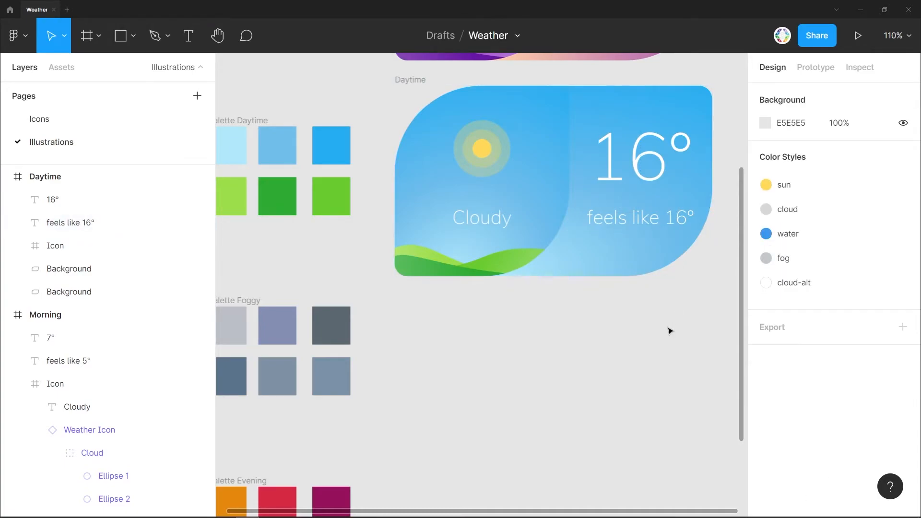
pyautogui.keyDown('ctrl'); pyautogui.click(482, 148); pyautogui.keyUp('ctrl')
pyautogui.click(88, 315)
pyautogui.click(90, 294)
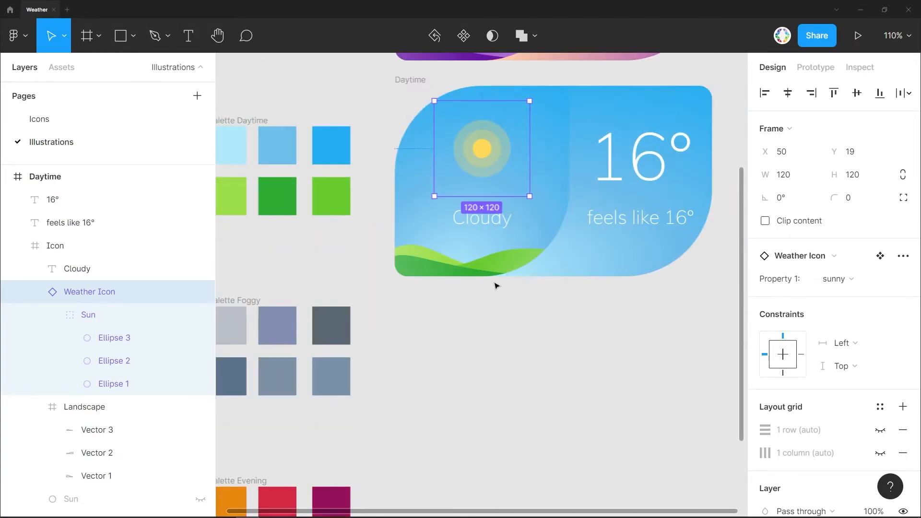
# - Duplicate the Daytime frame directly below it at X -292, Y 41 and name the copy Foggy
pyautogui.click(397, 79)
pyautogui.moveTo(396, 79); pyautogui.dragTo(413, 284)
pyautogui.doubleClick(415, 282)
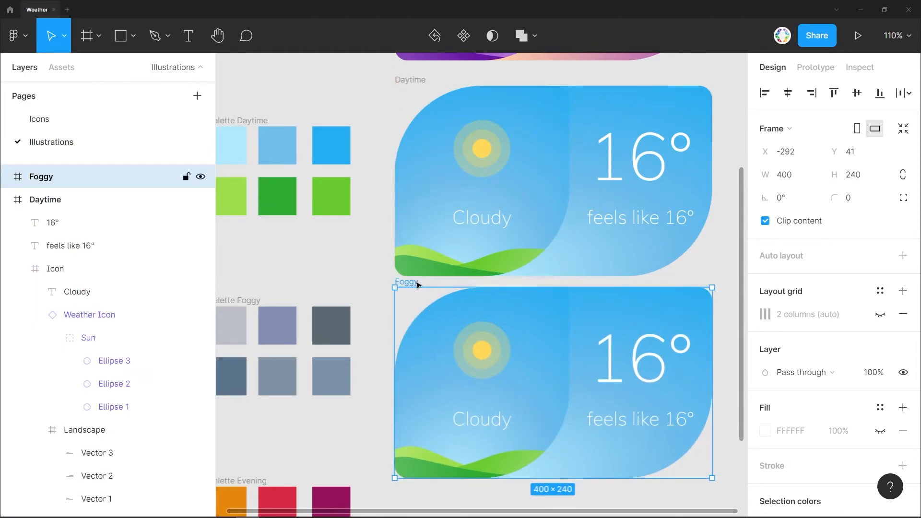
# - Switch the weather icon of the Foggy card to the foggy variant
pyautogui.scroll(-3, 417, 285)
pyautogui.click(498, 241)
pyautogui.click(835, 279)
pyautogui.click(854, 244)
# - Recolour the radial gradient of the Foggy Icon Background with Palette Foggy's light grey, muted blue-violet and dark slate 5A676F
pyautogui.click(556, 276)
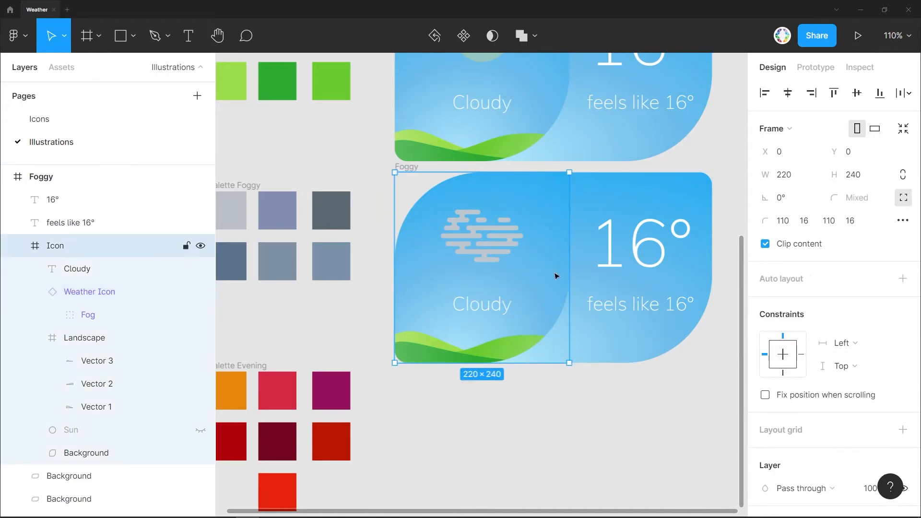
pyautogui.scroll(-4, 770, 346)
pyautogui.doubleClick(552, 276)
pyautogui.click(765, 357)
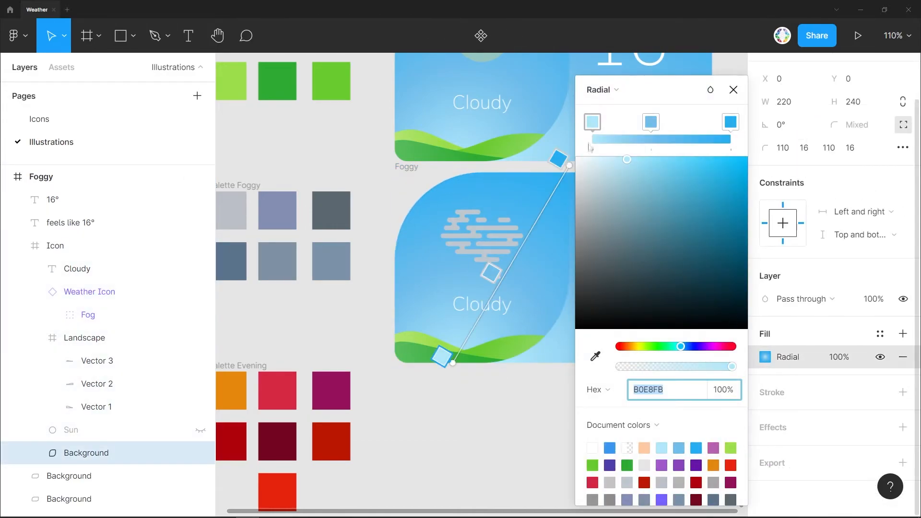
pyautogui.click(595, 356)
pyautogui.click(479, 231)
pyautogui.click(651, 122)
pyautogui.click(596, 356)
pyautogui.click(277, 211)
pyautogui.click(731, 122)
pyautogui.click(595, 356)
pyautogui.click(335, 218)
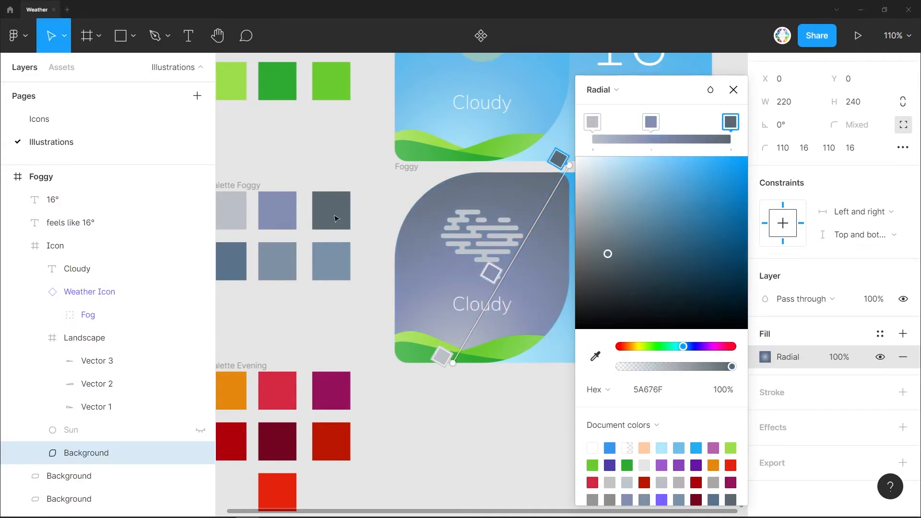
pyautogui.press('Escape')
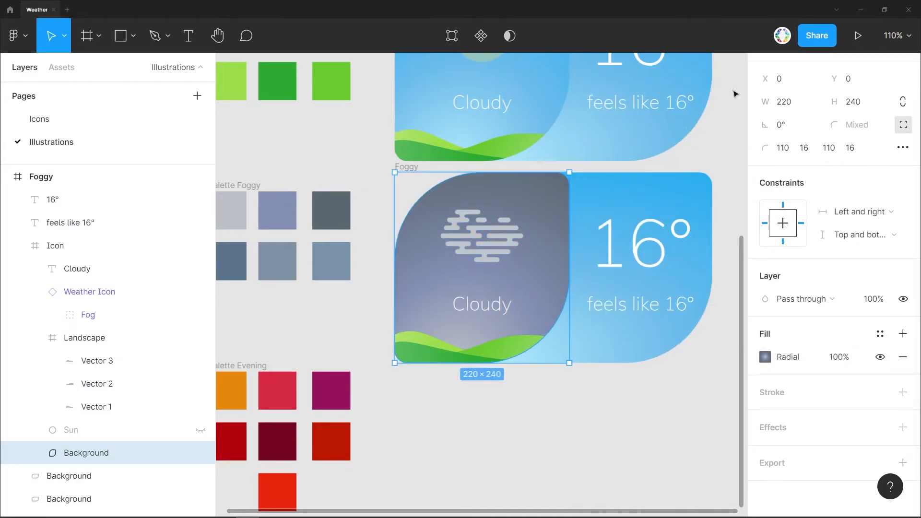
# - Fill the back-left hill (Vector 1) of the Foggy landscape with the dark slate blue from the second row of Palette Foggy
pyautogui.click(413, 339)
pyautogui.click(412, 338)
pyautogui.click(765, 357)
pyautogui.click(595, 356)
pyautogui.click(422, 339)
pyautogui.click(596, 356)
pyautogui.click(278, 261)
pyautogui.press('Escape')
# - Fill the front hill (Vector 3) of the Foggy landscape with the middle grey-blue from the second row of Palette Foggy
pyautogui.click(97, 360)
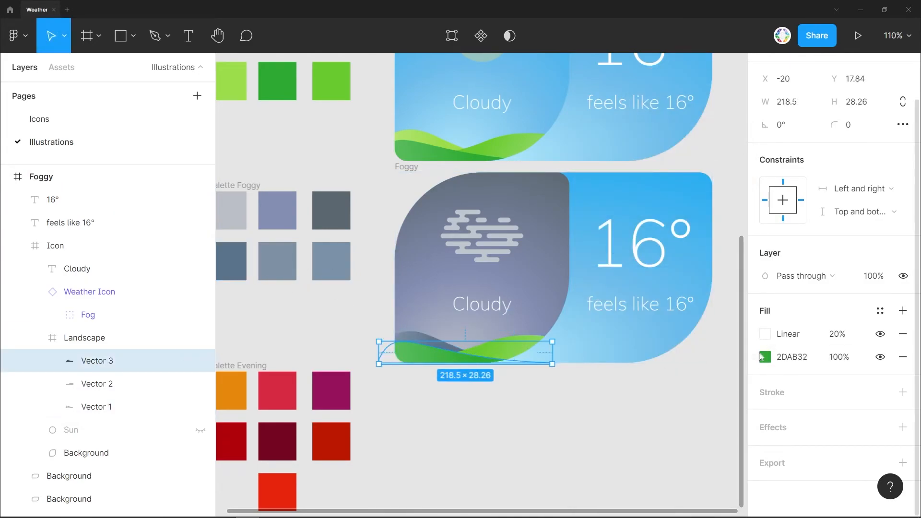
pyautogui.click(765, 357)
pyautogui.press('Escape')
# - Fill the right-hand hill (Vector 2) of the Foggy landscape with the last grey-blue in the second row of Palette Foggy
pyautogui.click(97, 384)
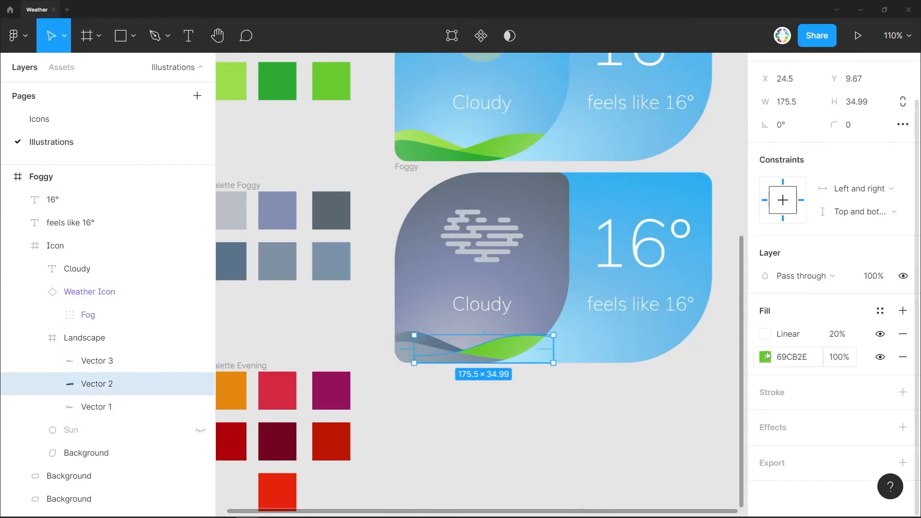
pyautogui.click(765, 357)
pyautogui.click(596, 356)
pyautogui.click(331, 261)
pyautogui.click(734, 141)
pyautogui.click(496, 412)
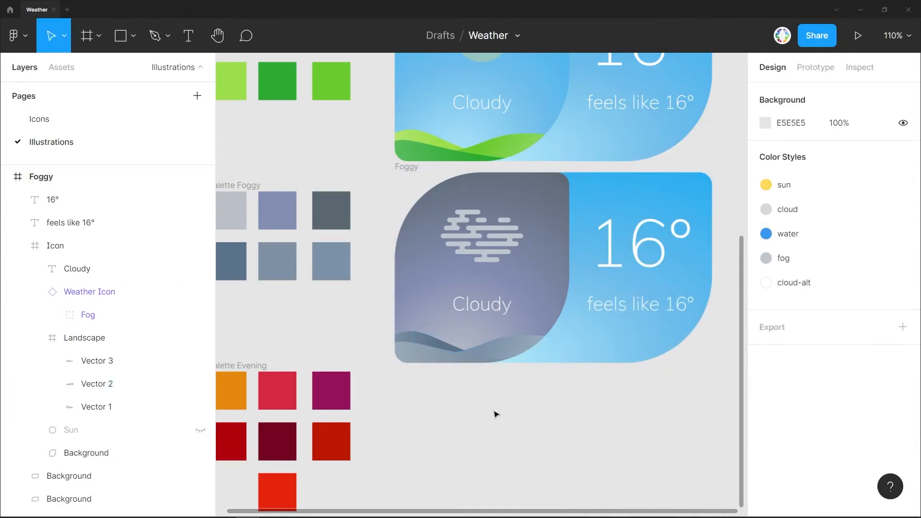
# - Replace the wide blue Background of Foggy with a copy of the grey Icon Background, placed beneath the Icon frame and widened to 400
pyautogui.click(563, 249)
pyautogui.doubleClick(555, 229)
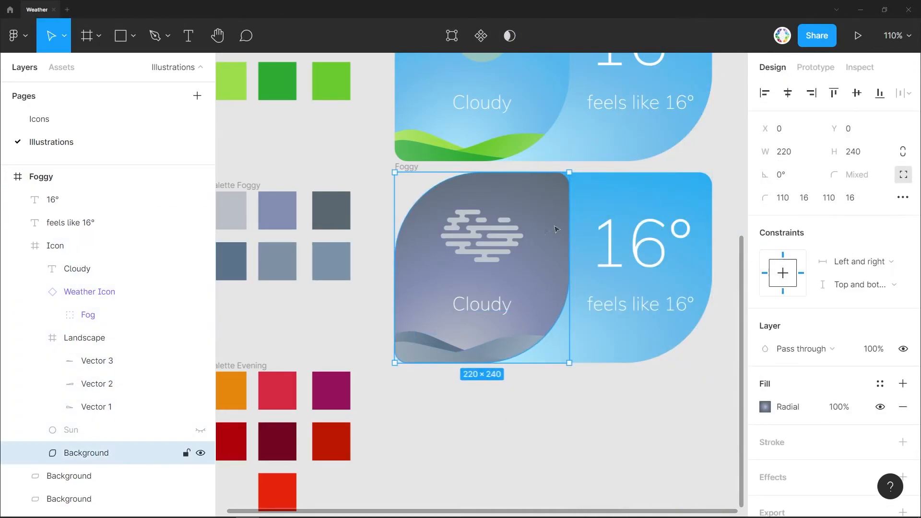
pyautogui.click(17, 245)
pyautogui.hotkey('ctrl', 'v')
pyautogui.hotkey('ctrl', '[')
pyautogui.hotkey('ctrl', '[')
pyautogui.hotkey('ctrl', '[')
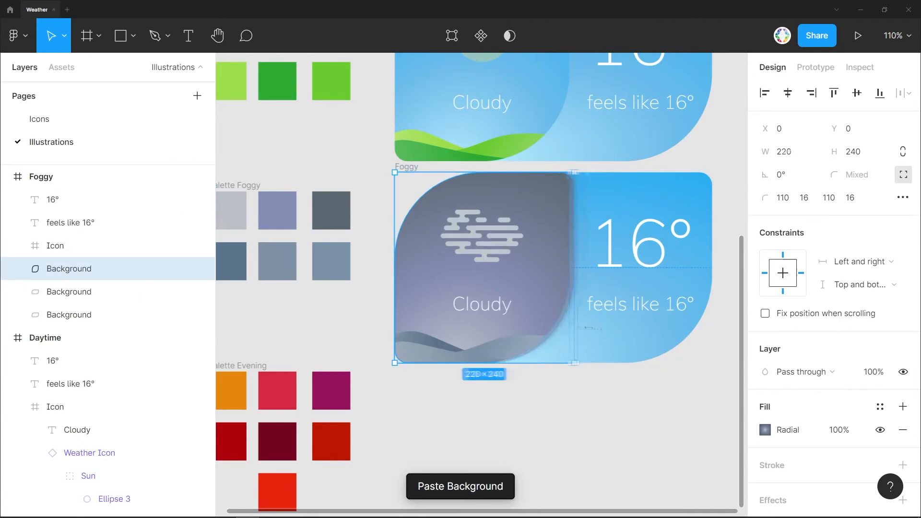
pyautogui.moveTo(569, 342); pyautogui.dragTo(711, 342)
pyautogui.click(74, 293)
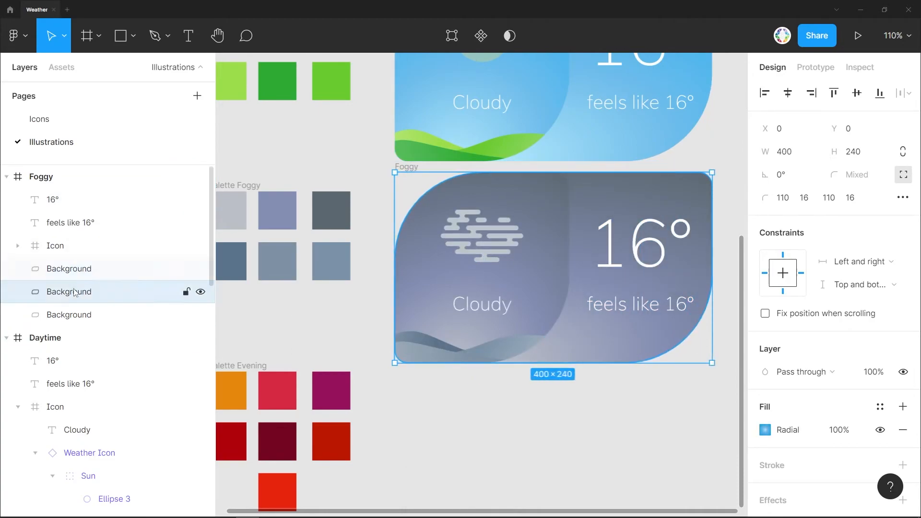
# - Change the Foggy temperature to 12° and the text beneath it to "feels like 10°"
pyautogui.doubleClick(608, 260)
pyautogui.click(682, 306)
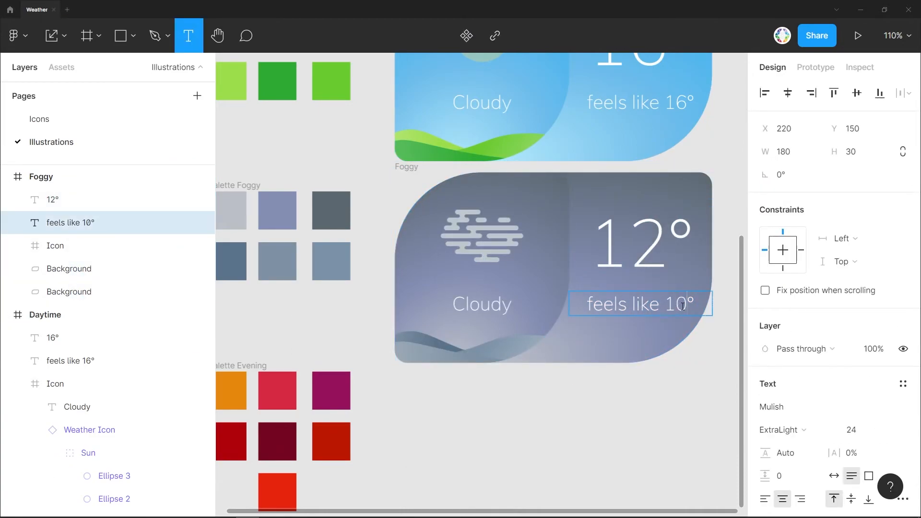
pyautogui.click(656, 376)
# - Duplicate the Foggy frame directly below it at X -292, Y 307 and name the copy Evening
pyautogui.scroll(-2, 632, 382)
pyautogui.scroll(2, 569, 342)
pyautogui.click(403, 168)
pyautogui.keyDown('alt'); pyautogui.moveTo(403, 167); pyautogui.dragTo(403, 380); pyautogui.keyUp('alt')
# - Switch the weather icon of the Evening card to the rainy variant
pyautogui.scroll(-3, 429, 370)
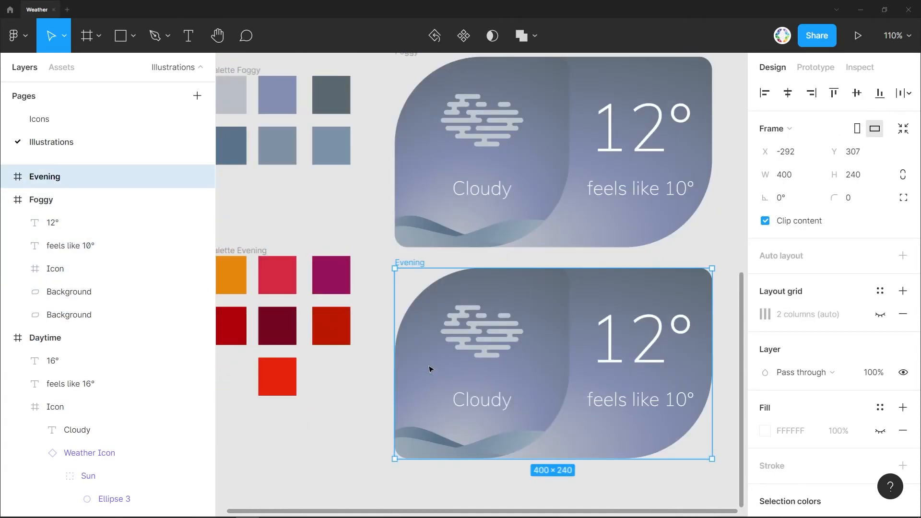
pyautogui.click(484, 338)
pyautogui.click(484, 338)
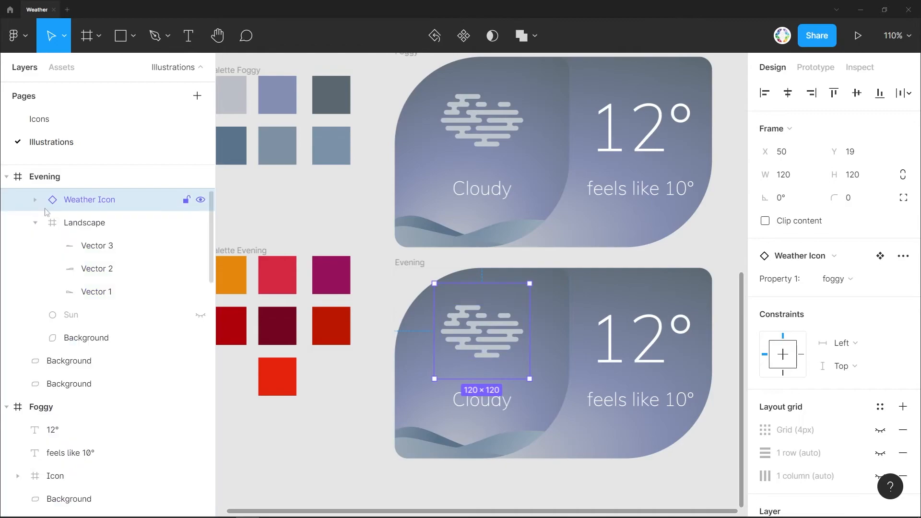
pyautogui.click(849, 280)
pyautogui.click(848, 293)
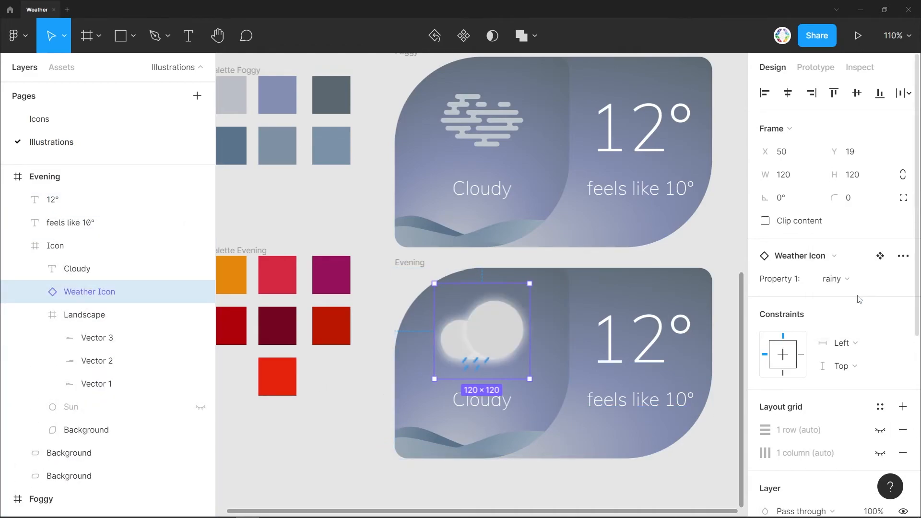
# - On the Icons page, set Property 1 of the plain white cloud variant to cloudy-alt
pyautogui.click(38, 119)
pyautogui.click(457, 254)
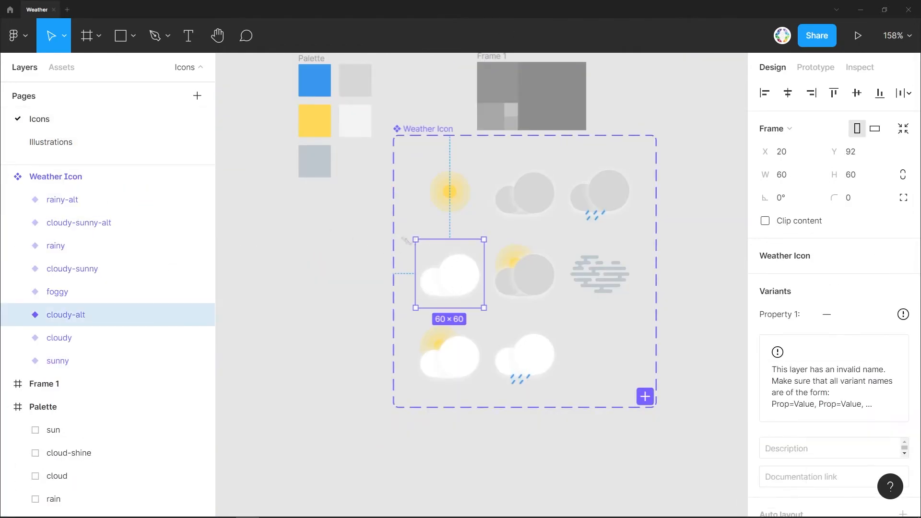
pyautogui.click(866, 317)
pyautogui.write('clou')
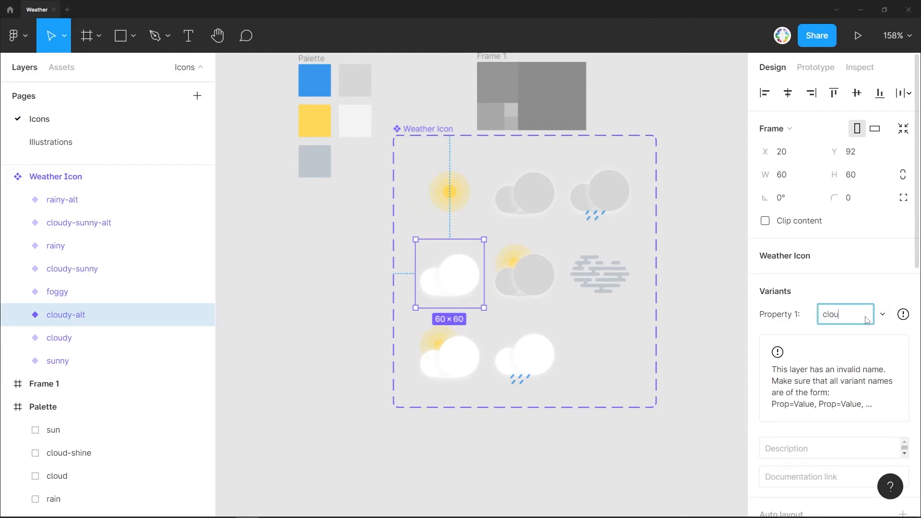
pyautogui.write('dy-alt')
pyautogui.press('Return')
# - Set Property 1 of the white cloud with sun variant to cloudy-sunny-alt
pyautogui.click(450, 356)
pyautogui.click(841, 335)
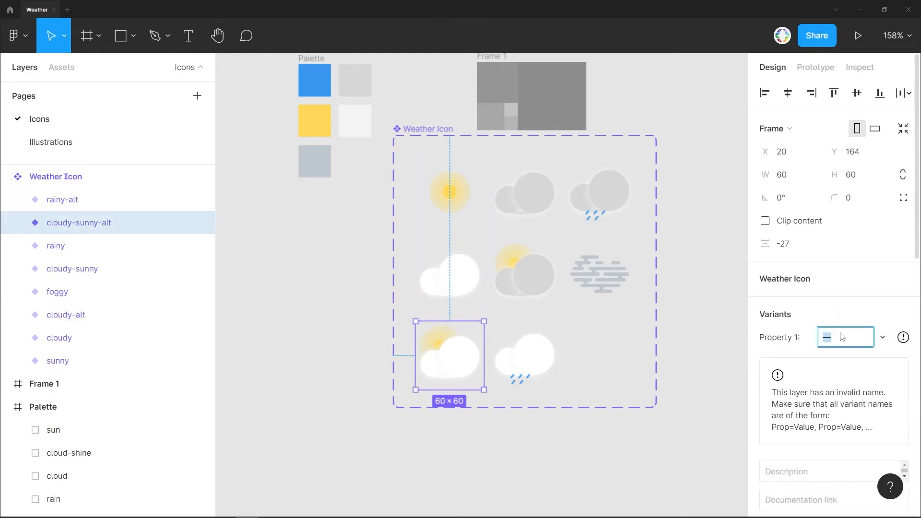
pyautogui.write('cloudy-sunny-alt')
pyautogui.press('Return')
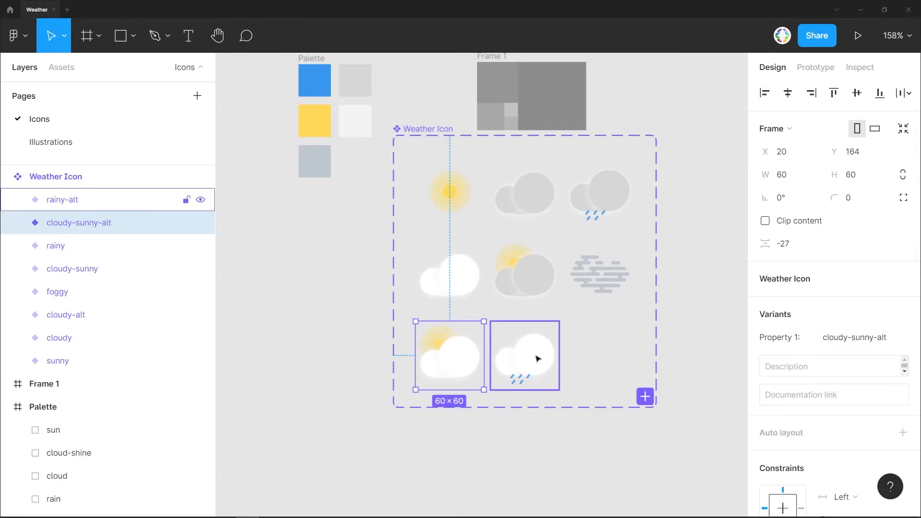
# - Set Property 1 of the white rain cloud variant to rainy-alt
pyautogui.click(525, 355)
pyautogui.click(839, 337)
pyautogui.write('rainy-alt')
pyautogui.press('Return')
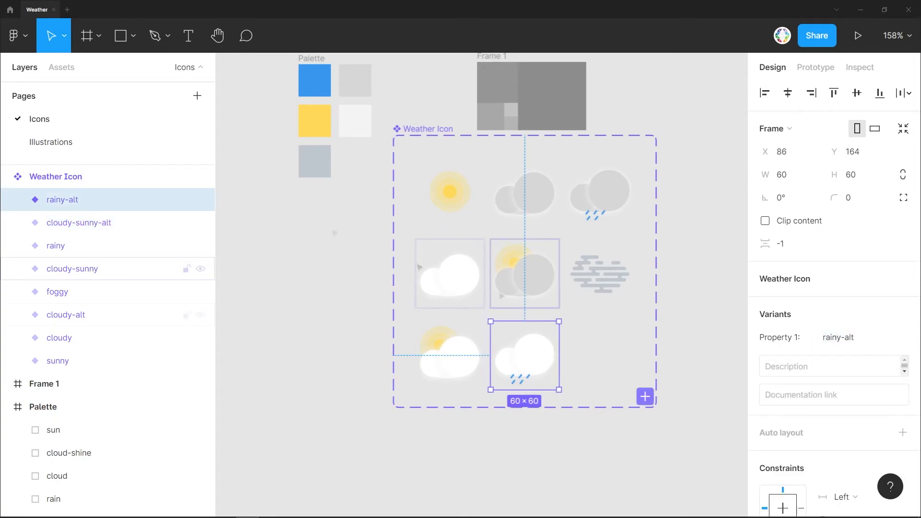
pyautogui.press('Escape')
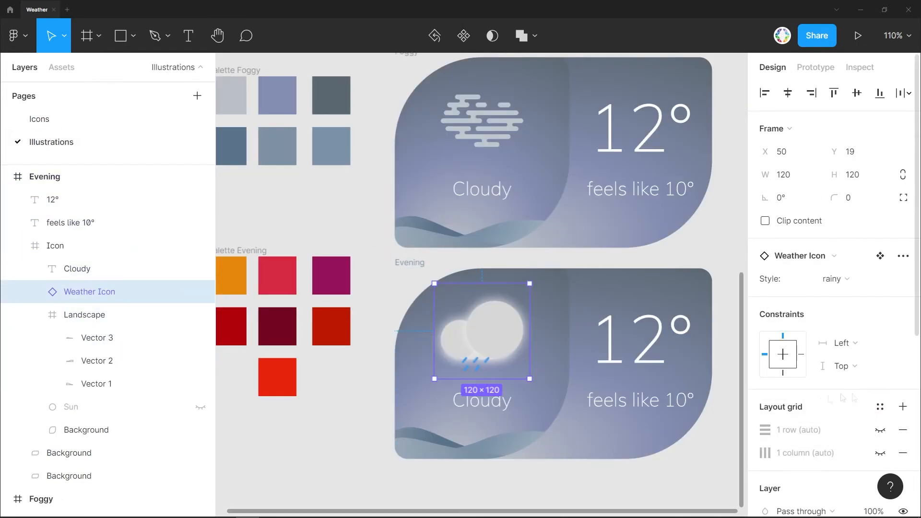
# - On the Illustrations page, switch the Evening card's weather icon style to rainy-alt
pyautogui.click(847, 279)
pyautogui.click(857, 347)
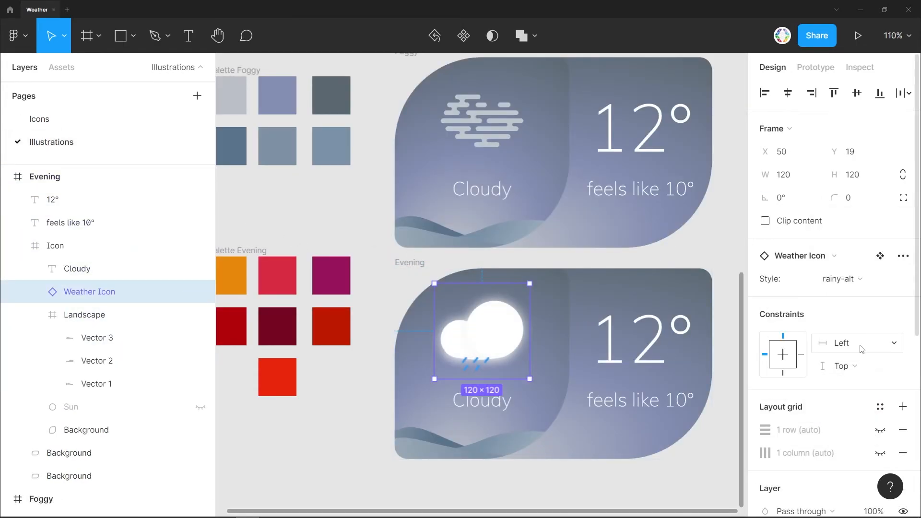
pyautogui.click(561, 479)
pyautogui.scroll(-2, 539, 377)
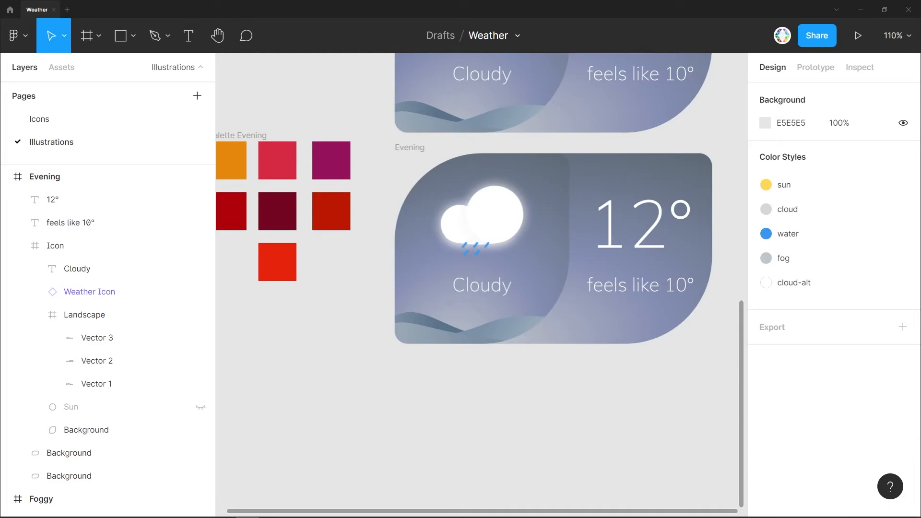
# - Recolour the radial gradient of the Evening icon's Background with the palette's orange, pinkish-red and purple (96115B) as its three stops
pyautogui.click(55, 245)
pyautogui.click(86, 429)
pyautogui.click(766, 407)
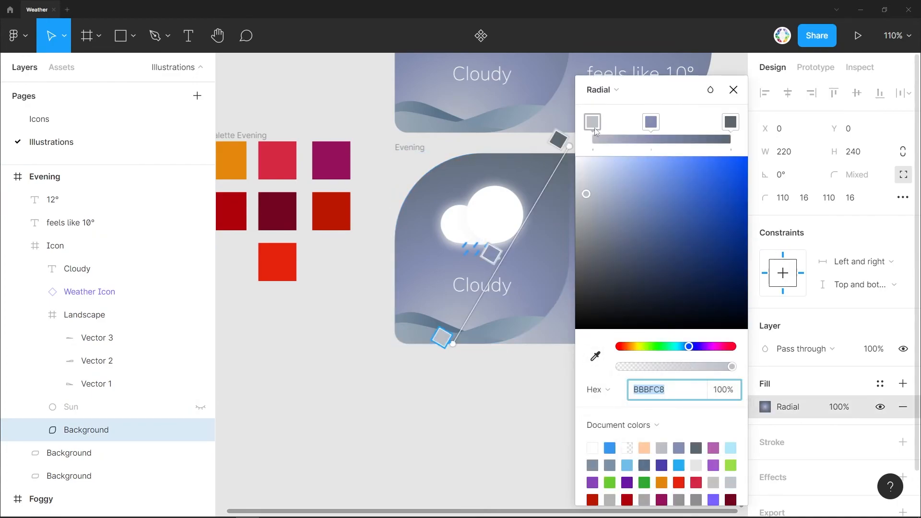
pyautogui.click(596, 356)
pyautogui.click(233, 162)
pyautogui.click(650, 122)
pyautogui.click(596, 360)
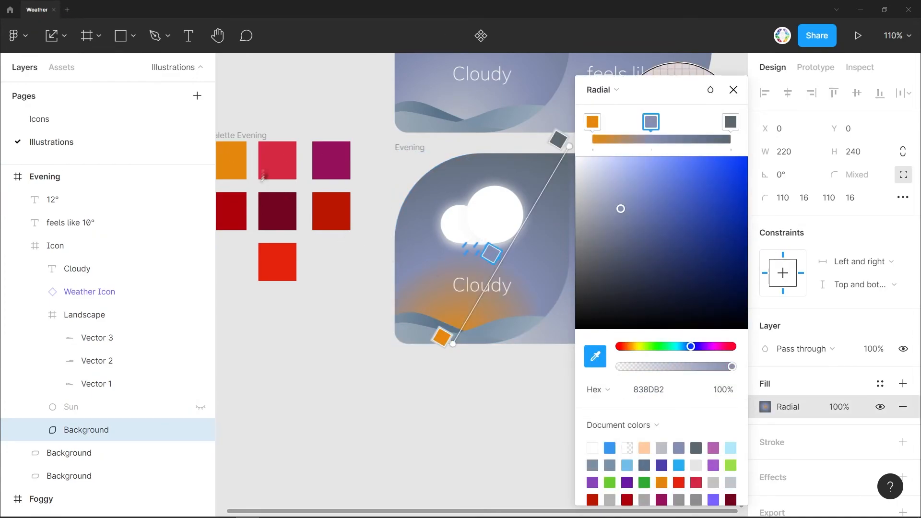
pyautogui.click(278, 160)
pyautogui.click(730, 123)
pyautogui.click(595, 357)
pyautogui.click(331, 168)
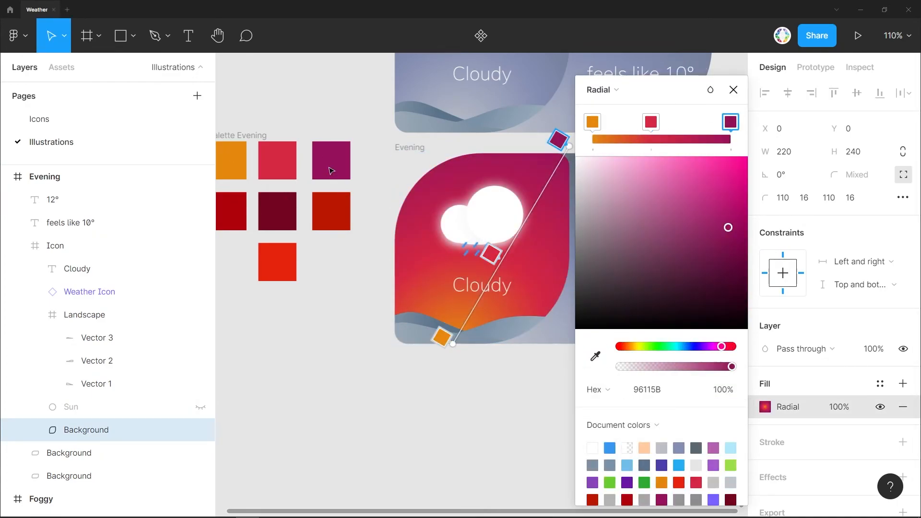
pyautogui.click(733, 90)
# - Show the Sun layer in the Evening card and fill it with the bright red swatch of Palette Evening
pyautogui.click(201, 407)
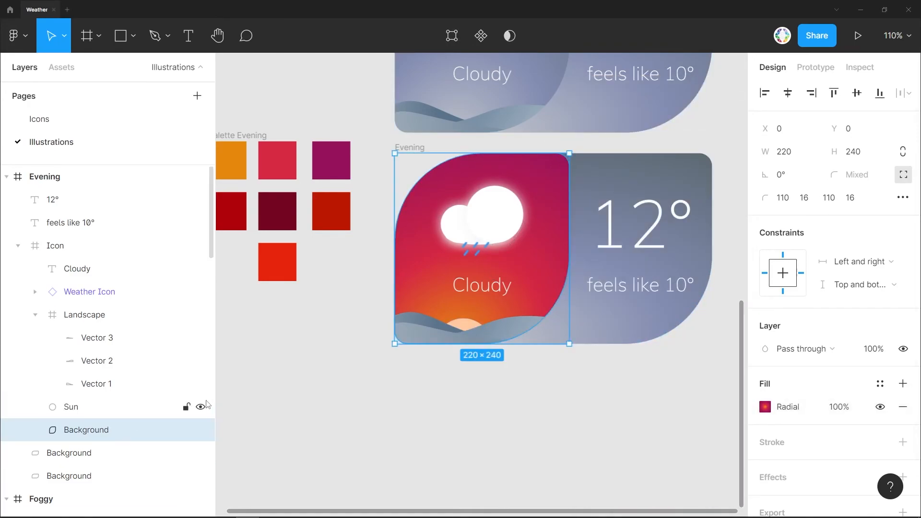
pyautogui.click(766, 407)
pyautogui.click(113, 389)
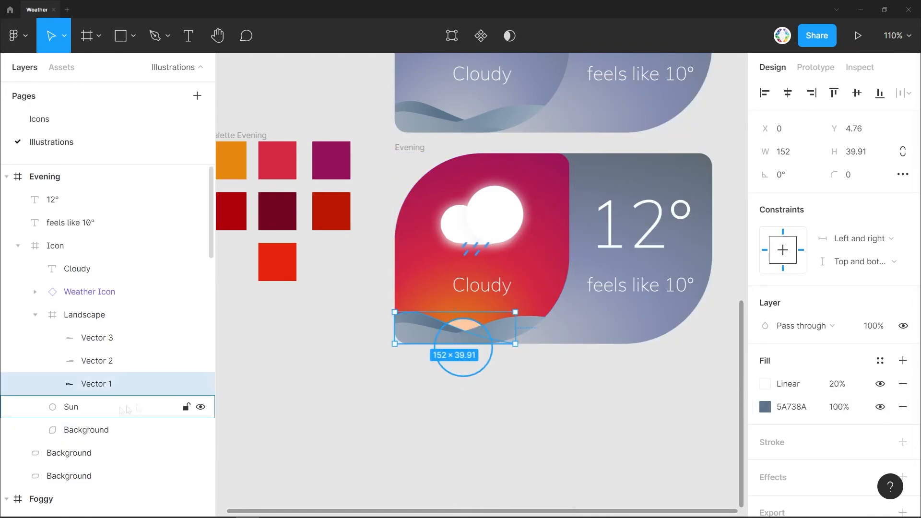
pyautogui.click(147, 407)
pyautogui.click(35, 314)
pyautogui.click(766, 384)
pyautogui.click(596, 357)
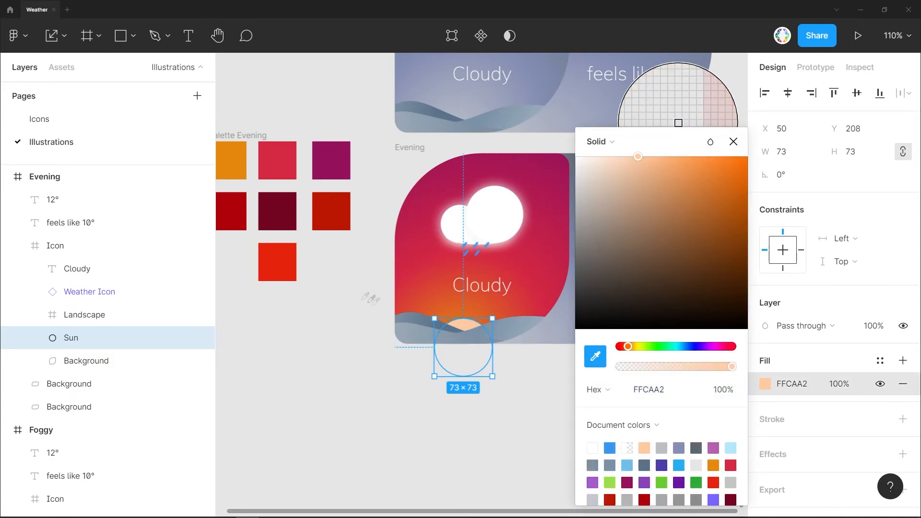
pyautogui.click(277, 262)
pyautogui.click(734, 141)
pyautogui.click(545, 391)
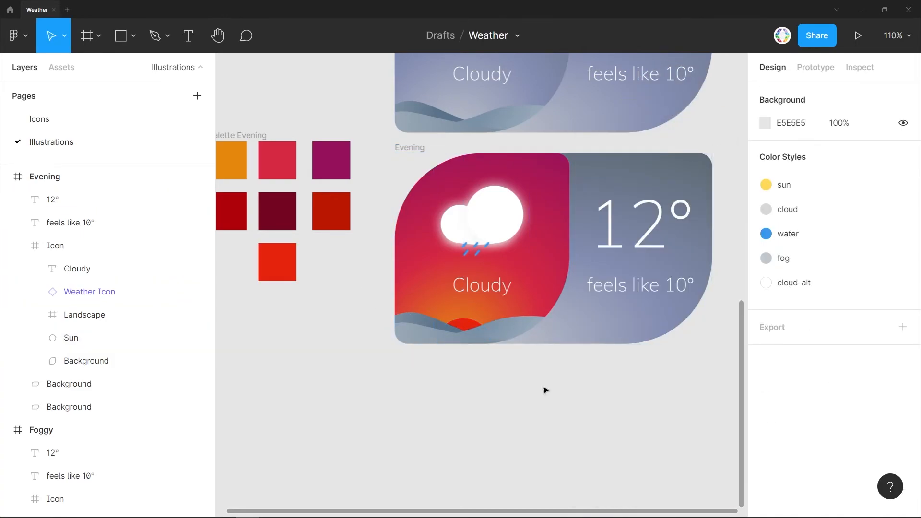
# - Set the solid fill of Vector 1 in the Evening landscape to the palette's dark red AD000A
pyautogui.keyDown('ctrl'); pyautogui.click(426, 320); pyautogui.keyUp('ctrl')
pyautogui.click(765, 407)
pyautogui.click(595, 356)
pyautogui.click(240, 211)
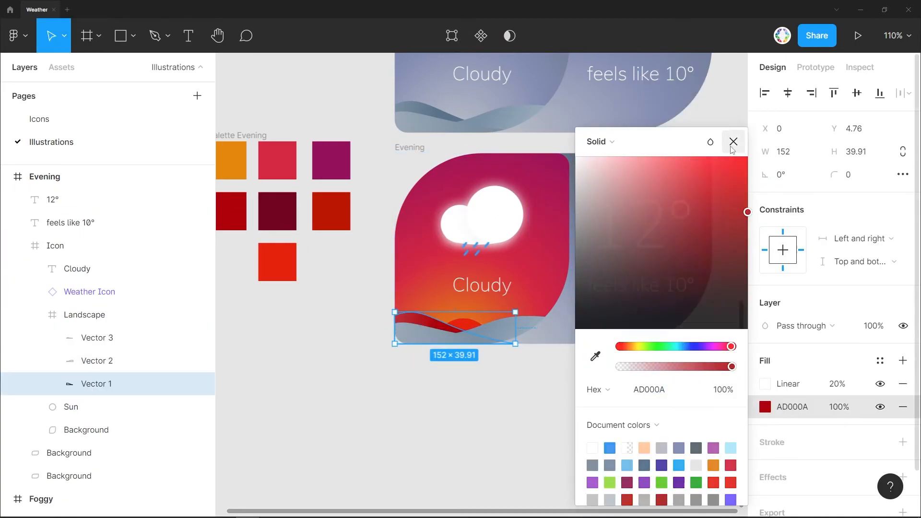
pyautogui.click(733, 142)
# - Set the solid fill of Vector 3, the front hill of the Evening landscape, to the palette's maroon 730520
pyautogui.click(96, 337)
pyautogui.click(765, 407)
pyautogui.click(595, 356)
pyautogui.click(278, 211)
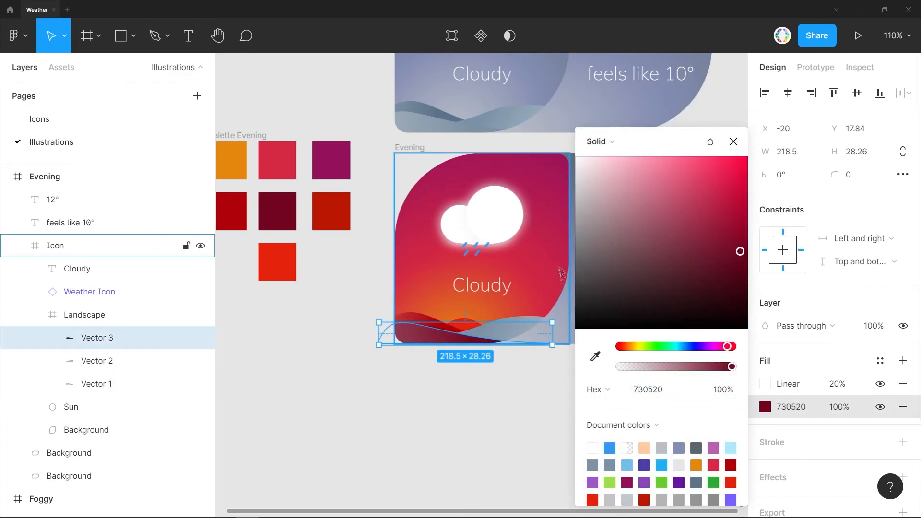
# - Fill Vector 2 in the Evening landscape with the palette's brick-red swatch beside the maroon one
pyautogui.click(510, 335)
pyautogui.click(765, 406)
pyautogui.click(595, 356)
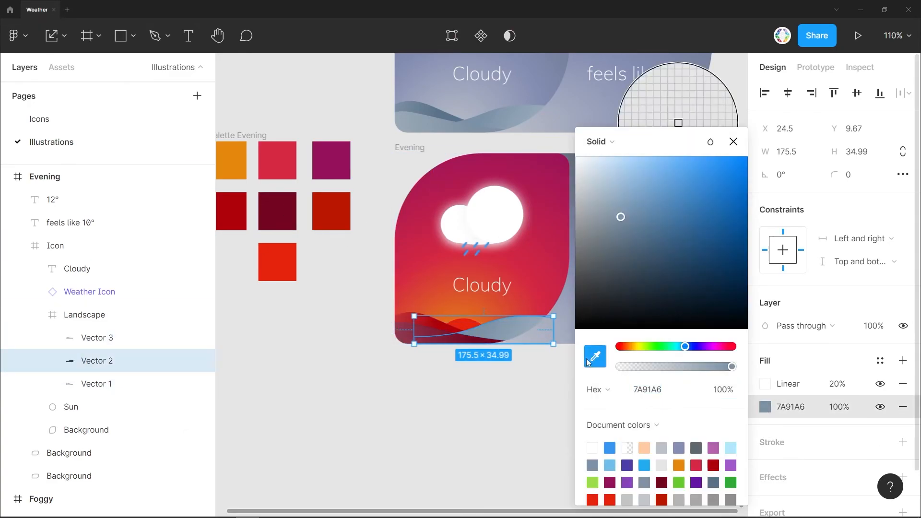
pyautogui.click(331, 211)
pyautogui.click(734, 141)
pyautogui.click(547, 380)
# - Change the Evening card's weather label to "Rainy"
pyautogui.doubleClick(487, 287)
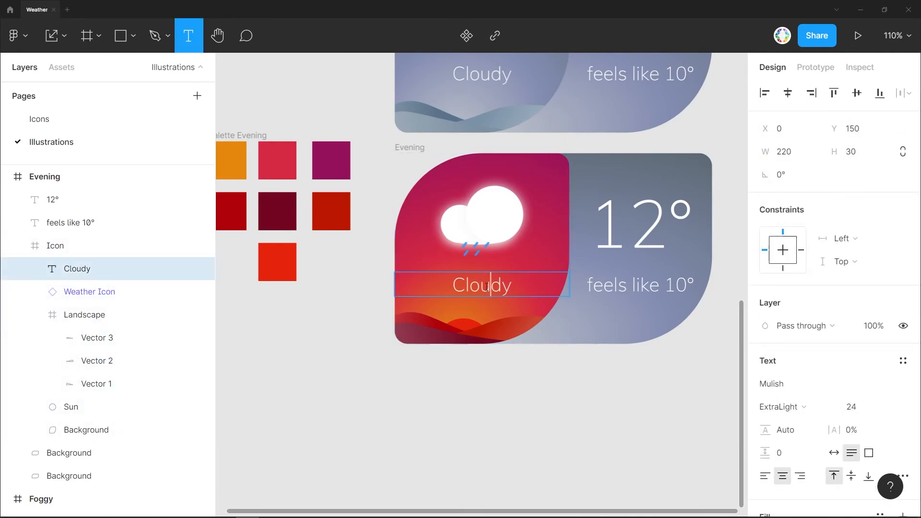
pyautogui.write('Rainy')
pyautogui.press('Escape')
pyautogui.click(528, 391)
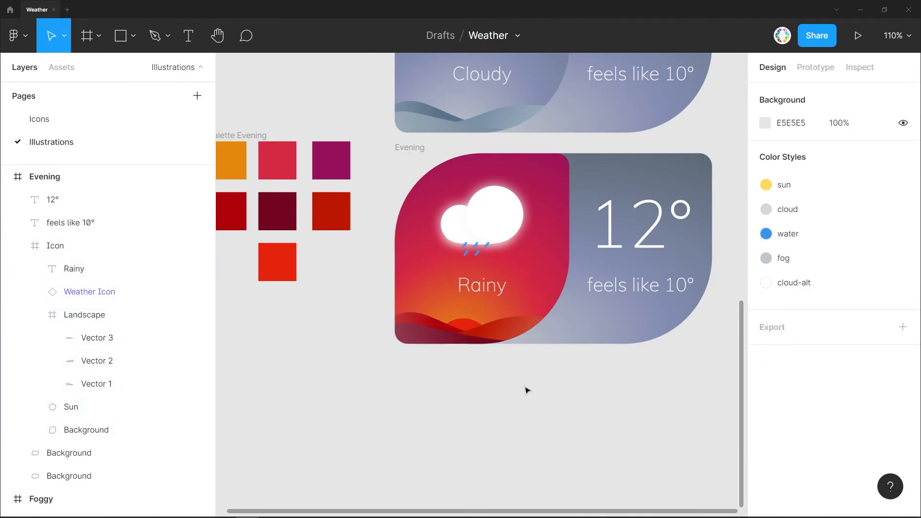
# - Set the Evening card's temperature to 8° and its second line to "feels like 7°"
pyautogui.doubleClick(614, 225)
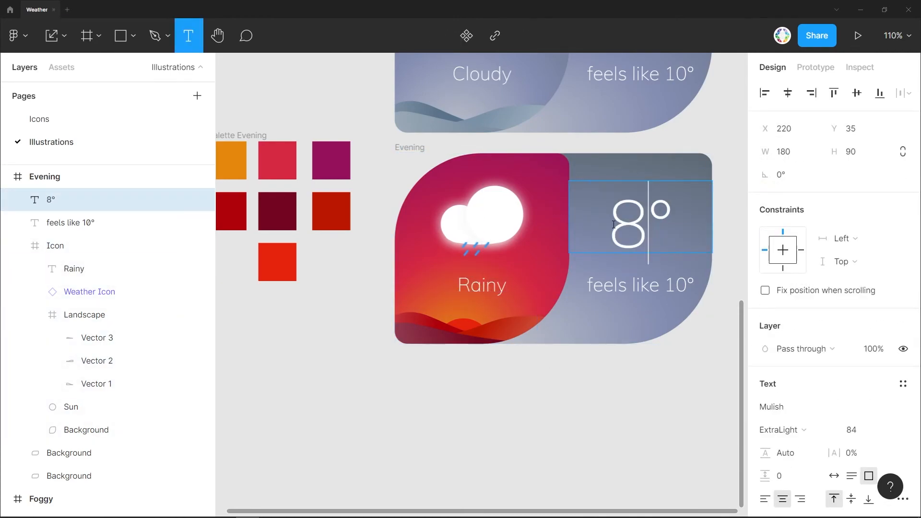
pyautogui.doubleClick(664, 285)
pyautogui.write('7')
pyautogui.press('Escape')
# - Paste a copy of the icon's gradient Background into the Evening frame, send it behind the Icon frame and widen it to 400
pyautogui.click(86, 430)
pyautogui.hotkey('ctrl', 'c')
pyautogui.click(18, 245)
pyautogui.click(44, 176)
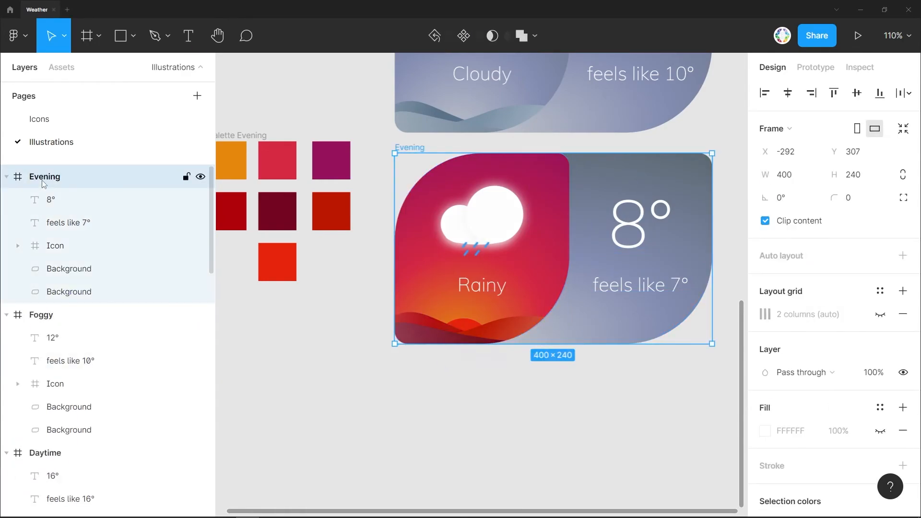
pyautogui.hotkey('ctrl', 'v')
pyautogui.hotkey('ctrl', '[')
pyautogui.hotkey('ctrl', '[')
pyautogui.hotkey('ctrl', '[')
pyautogui.moveTo(586, 348); pyautogui.dragTo(711, 345)
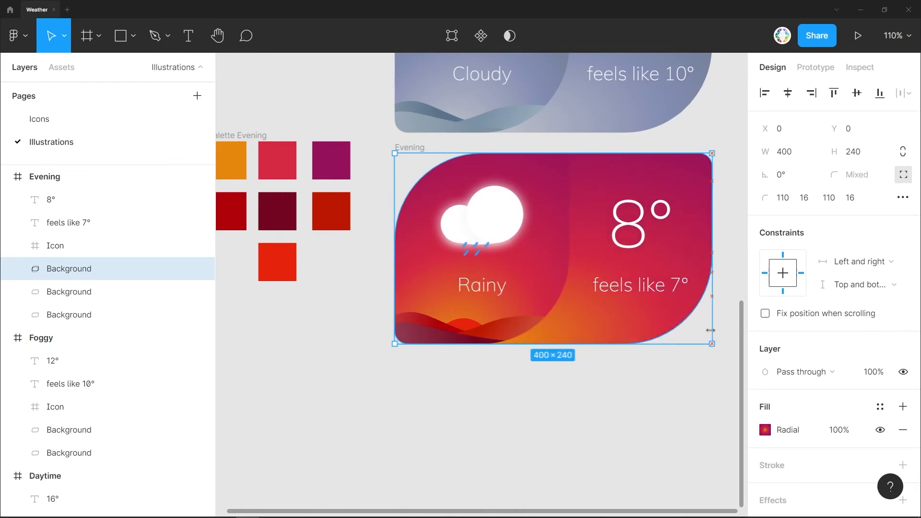
pyautogui.click(670, 401)
# - Set the layer opacity of the Foggy card's upper 400 × 240 Background to 94%
pyautogui.click(79, 314)
pyautogui.click(79, 291)
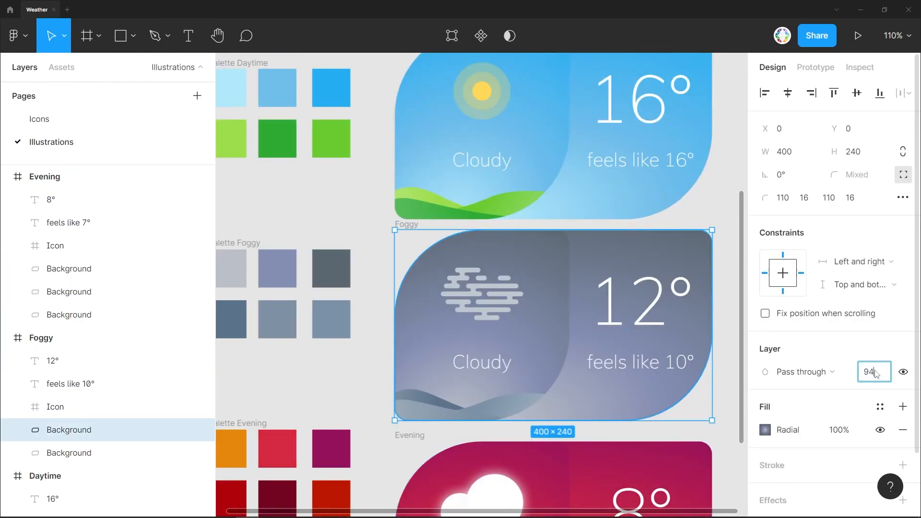
pyautogui.click(638, 197)
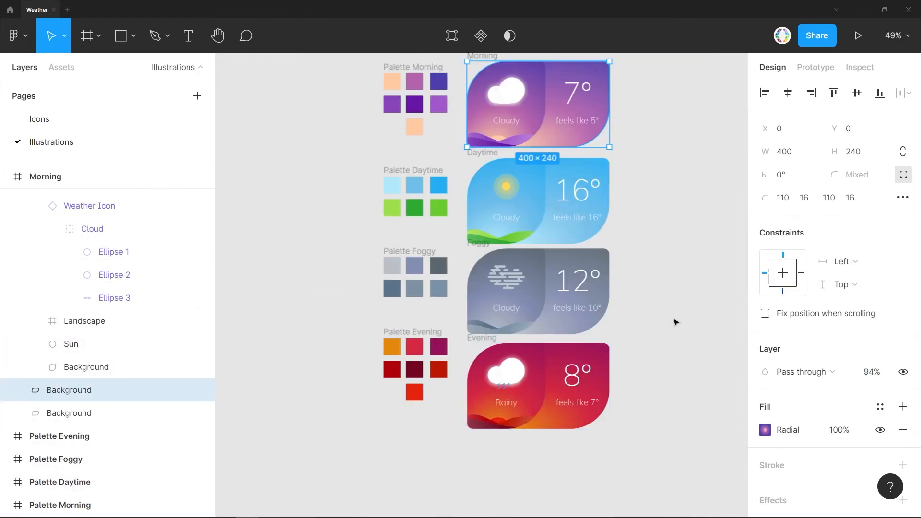
pyautogui.click(644, 339)
# - Arrange the four weather cards in a two-by-two grid, Foggy and Evening beside Morning and Daytime, with 56 spacing
pyautogui.scroll(1, 644, 340)
pyautogui.moveTo(593, 450); pyautogui.dragTo(580, 76)
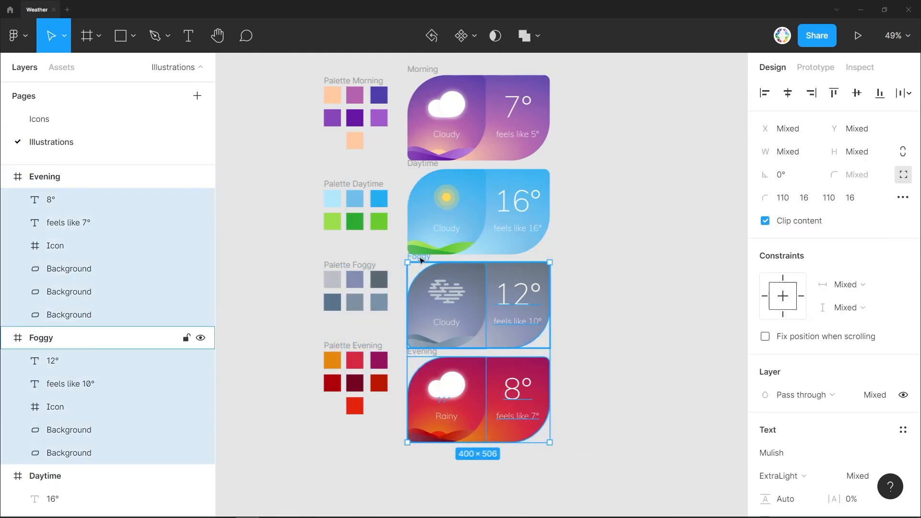
pyautogui.moveTo(413, 402); pyautogui.dragTo(578, 172)
pyautogui.click(416, 68)
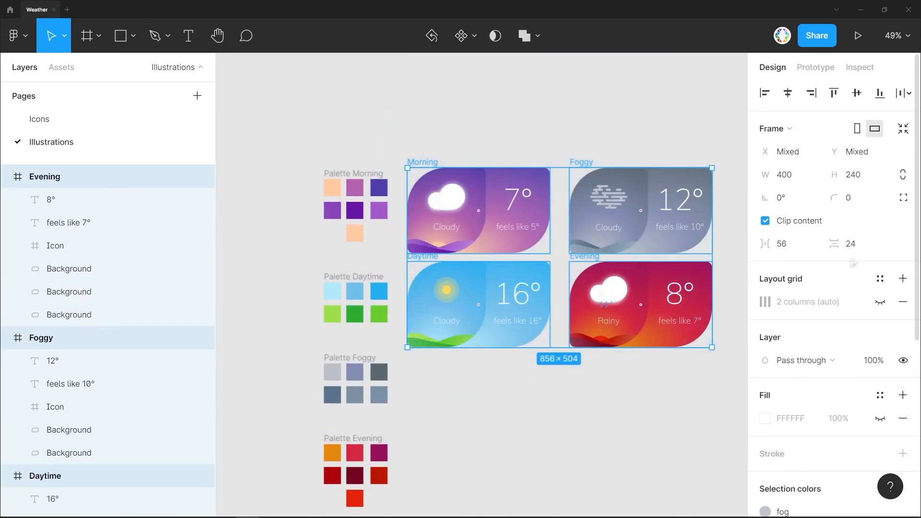
pyautogui.hotkey('shift', '2')
pyautogui.click(474, 79)
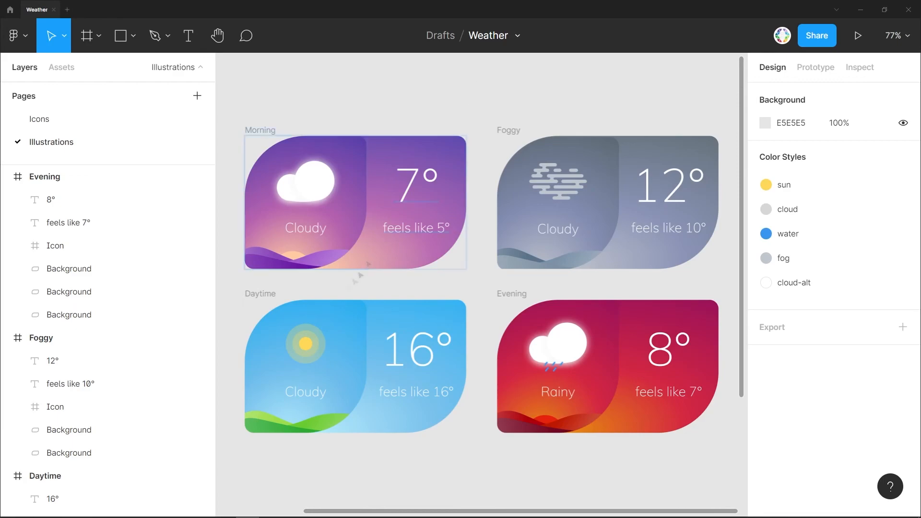
# - On the Icons page, enlarge the Sun group of the sunny variant to 48 × 48, centred in its frame
pyautogui.click(305, 344)
pyautogui.click(39, 119)
pyautogui.click(452, 197)
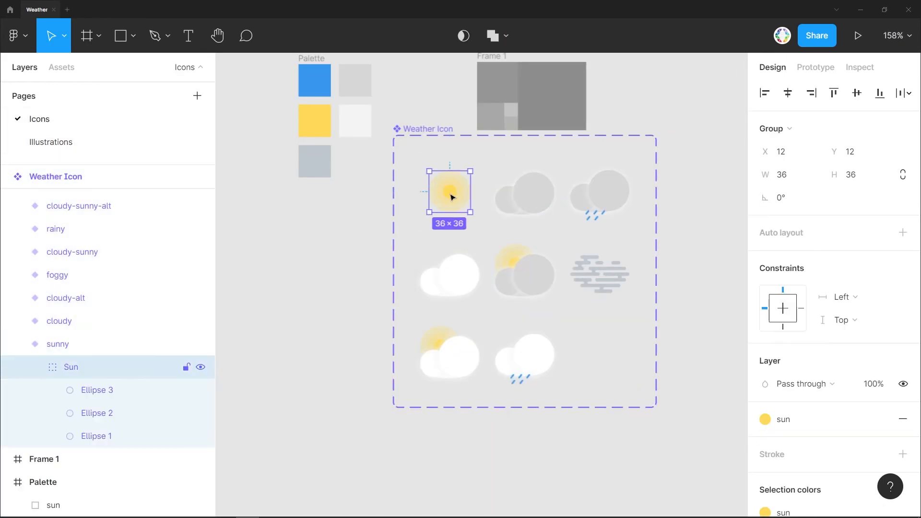
pyautogui.click(31, 366)
pyautogui.scroll(3, 471, 165)
pyautogui.click(473, 168)
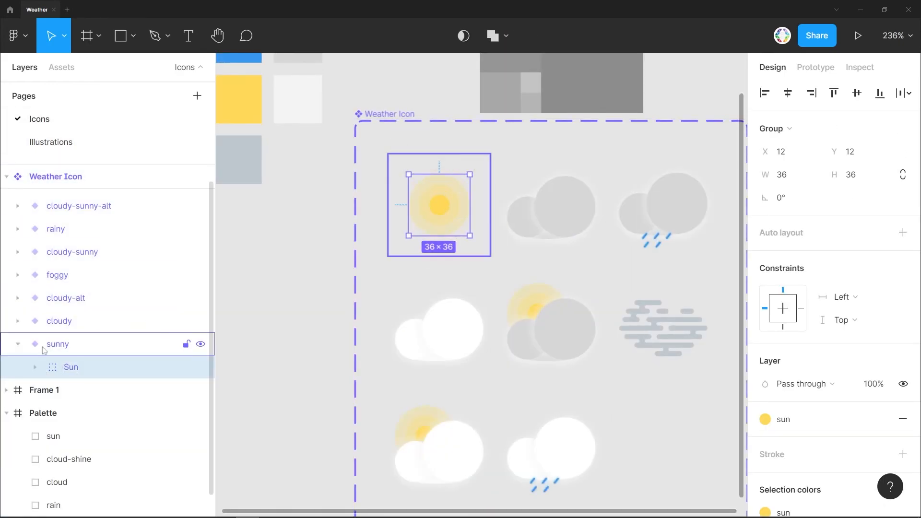
pyautogui.scroll(-5, 847, 273)
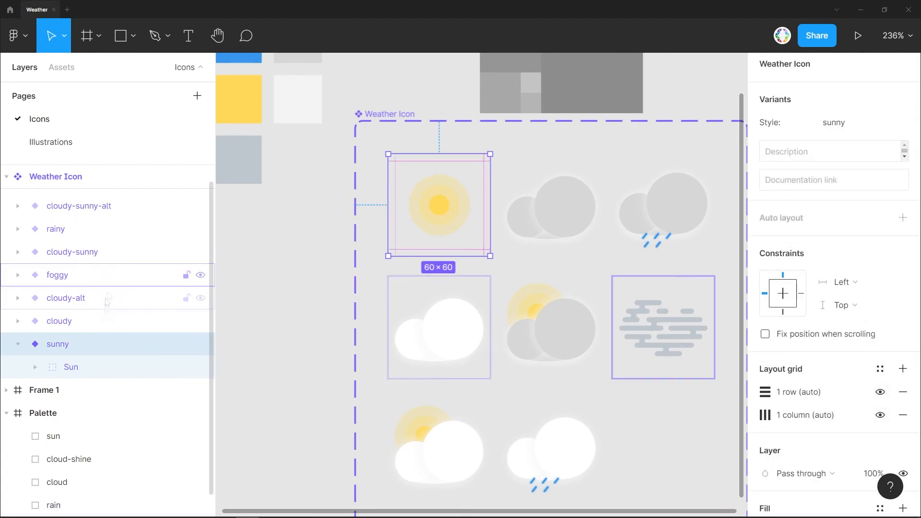
pyautogui.press('Return')
pyautogui.moveTo(470, 236); pyautogui.dragTo(475, 239)
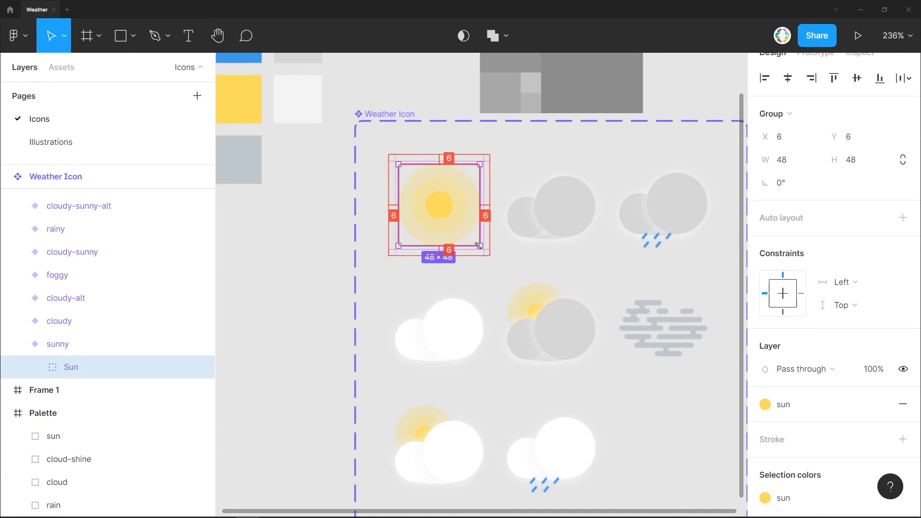
# - Enlarge the inner circles, Ellipse 3 and Ellipse 2, of the sunny variant's Sun group around their centre
pyautogui.click(35, 367)
pyautogui.click(90, 396)
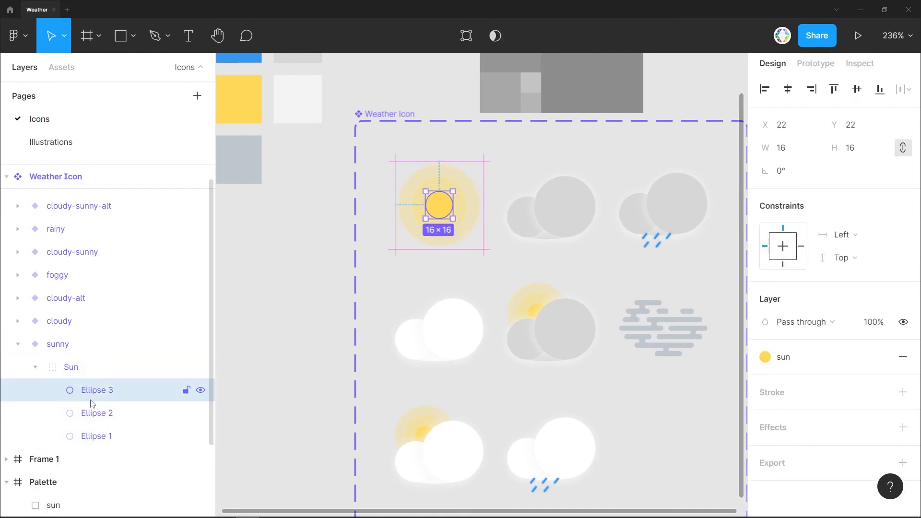
pyautogui.keyDown('shift'); pyautogui.click(92, 411); pyautogui.keyUp('shift')
pyautogui.moveTo(466, 232); pyautogui.dragTo(471, 235)
pyautogui.doubleClick(451, 211)
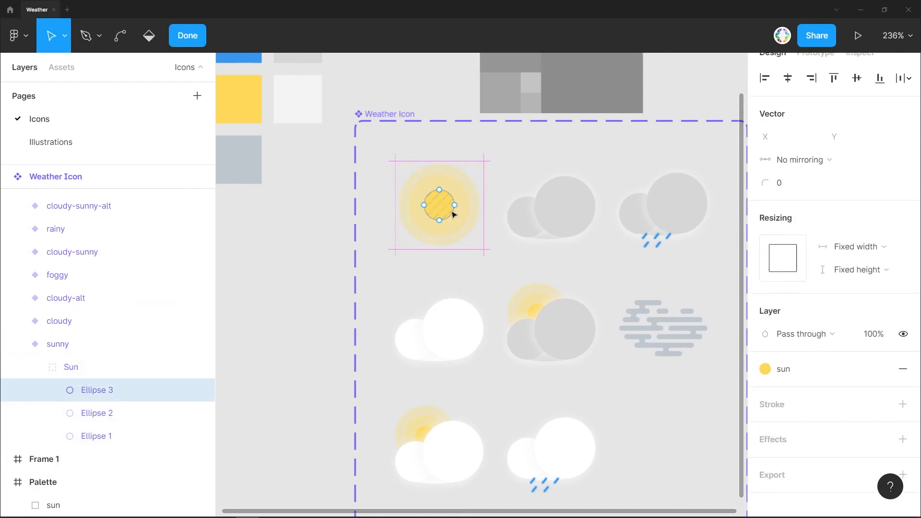
pyautogui.click(311, 226)
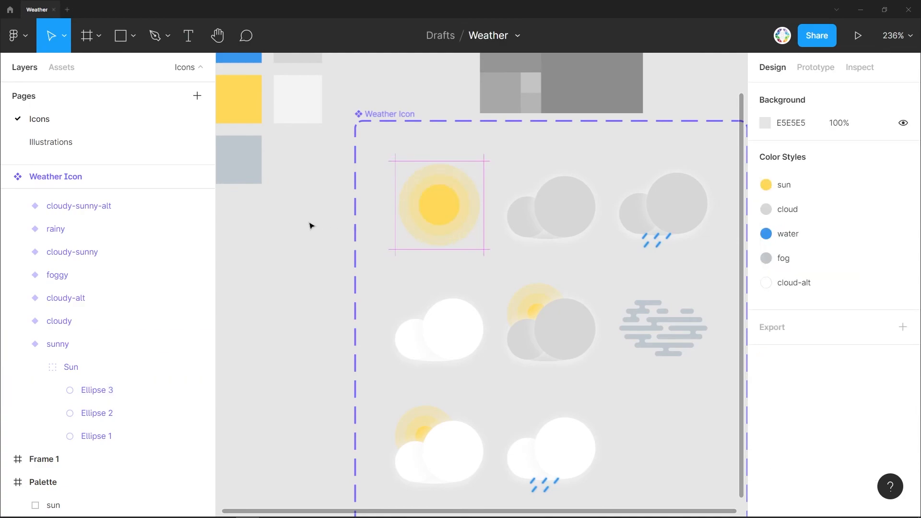
# - On the Illustrations page, change the Daytime card's weather label to "Sunny"
pyautogui.click(35, 141)
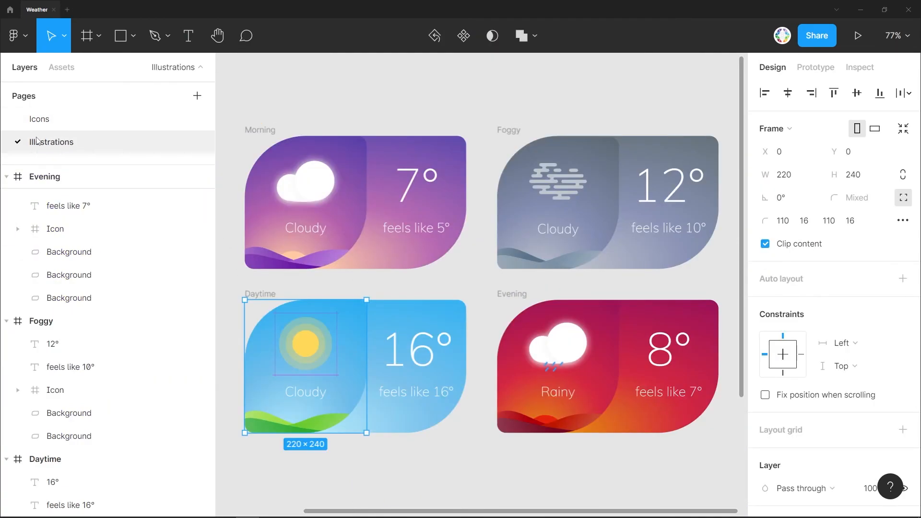
pyautogui.press('t')
pyautogui.doubleClick(298, 393)
pyautogui.write('S')
pyautogui.press('Escape')
# - Change the Foggy card's weather label to "Foggy"
pyautogui.doubleClick(558, 229)
pyautogui.write('Foggy')
pyautogui.press('Escape')
pyautogui.press('Escape')
pyautogui.click(53, 119)
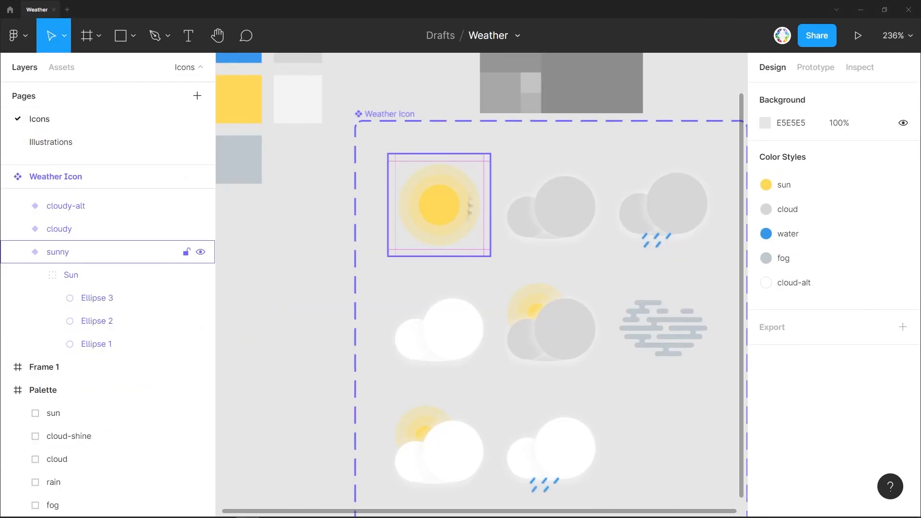
pyautogui.click(466, 222)
pyautogui.scroll(-5, 851, 354)
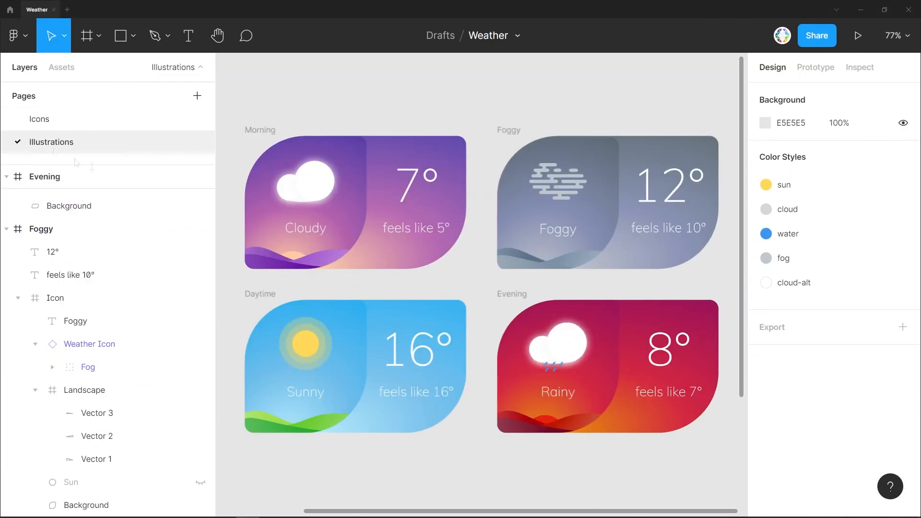